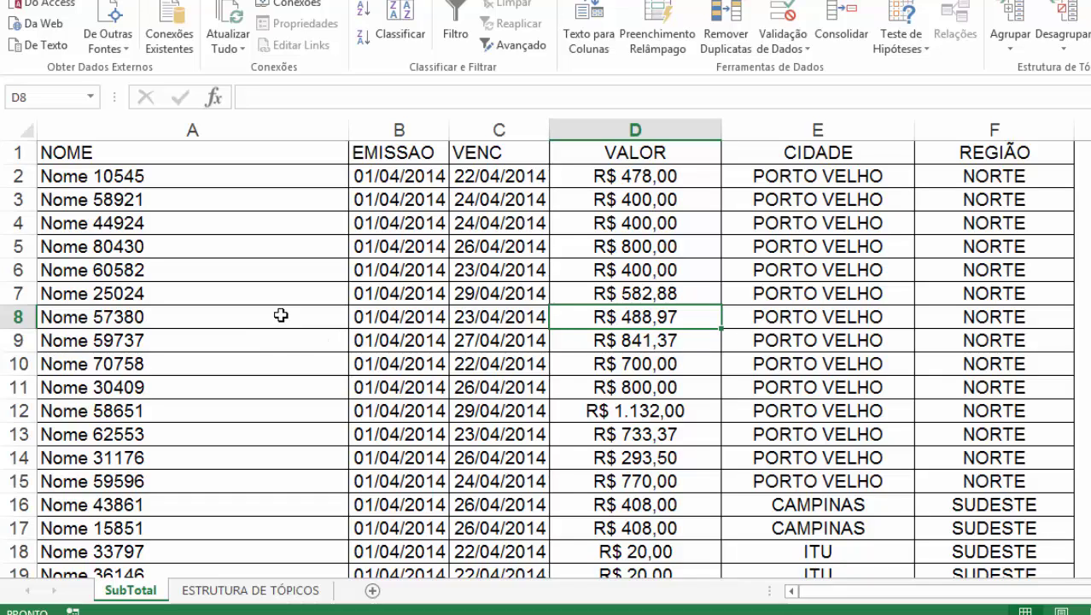
Step: Look over the table's records on the SubTotal sheet, including the issue date, due date and value columns
click(420, 294)
scroll(420, 295, down, 10)
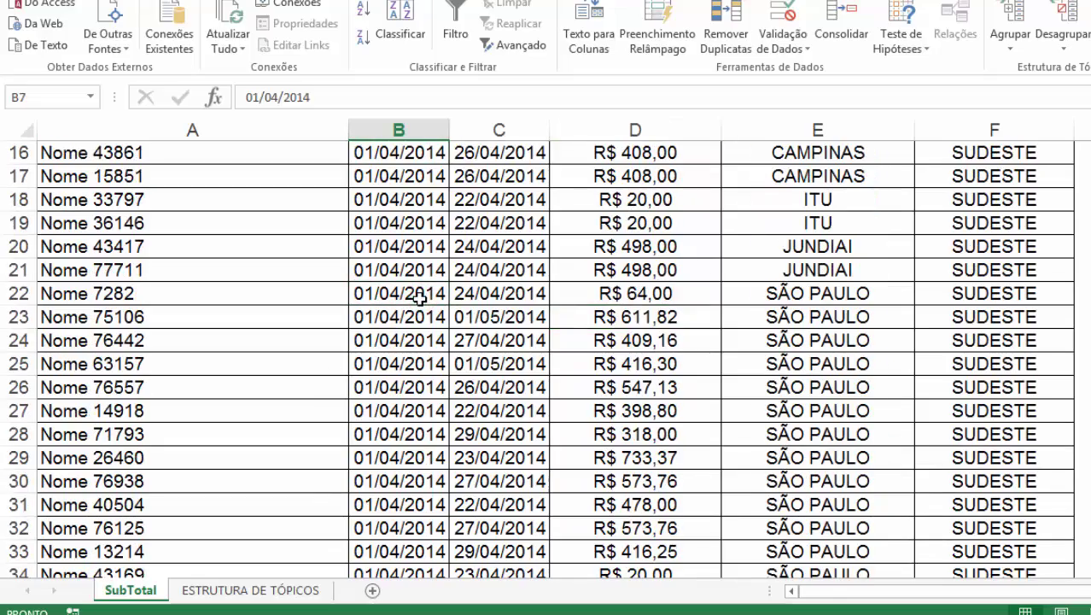
scroll(432, 288, up, 10)
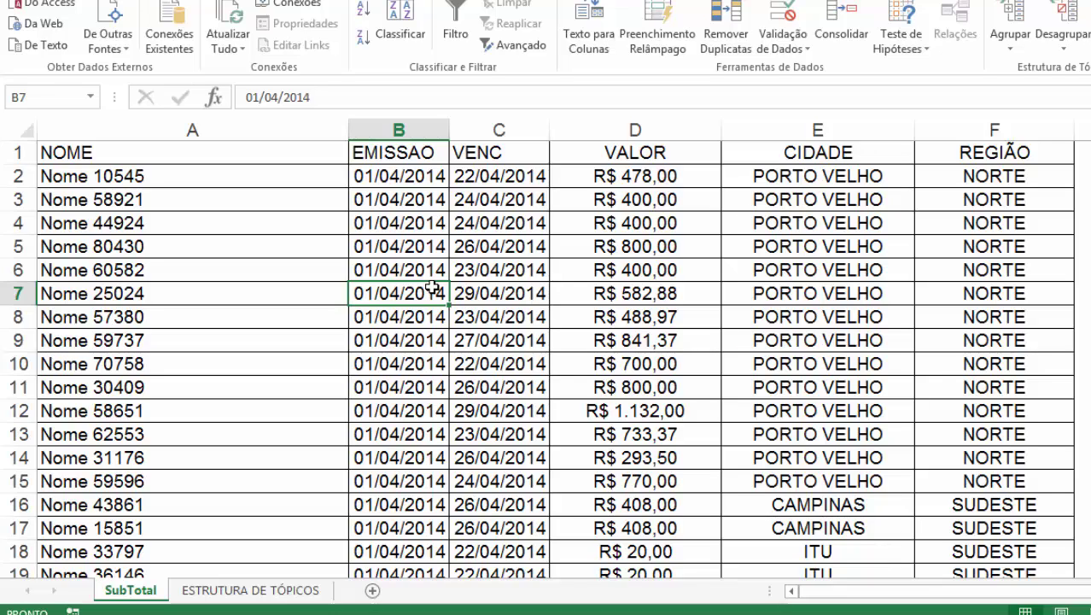
click(564, 224)
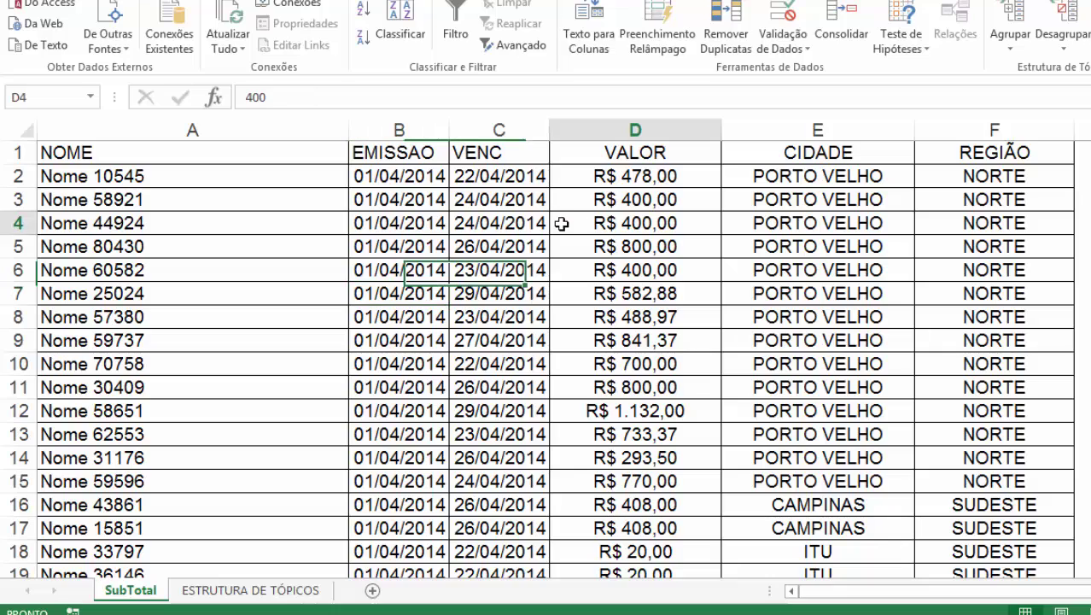
click(417, 196)
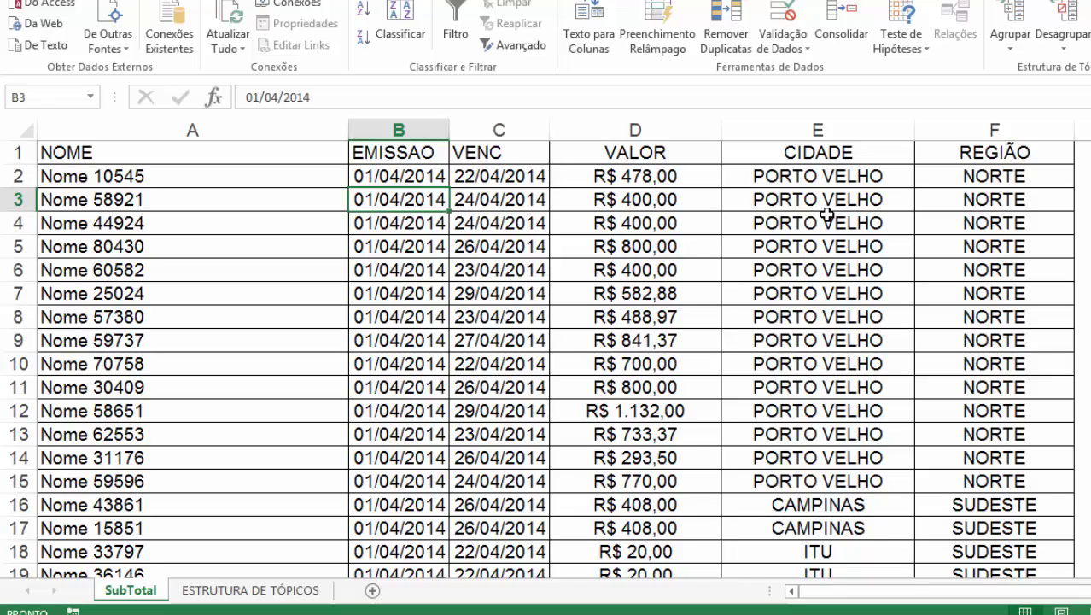
Step: Examine how the city names are ordered and repeated down the CIDADE column across the different issue dates
scroll(817, 333, down, 15)
scroll(817, 333, up, 15)
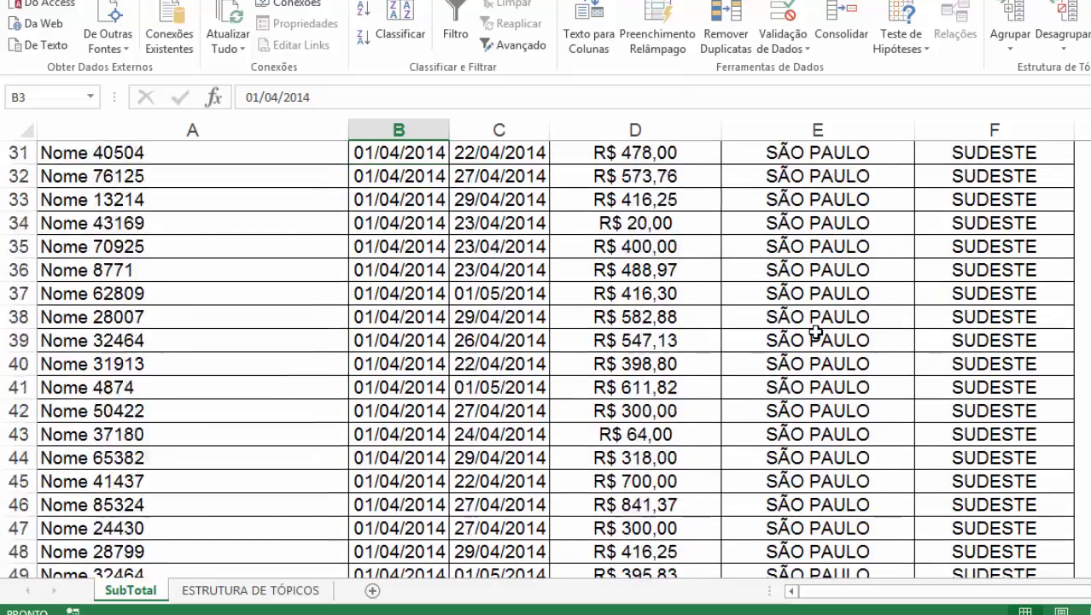
scroll(817, 333, down, 3)
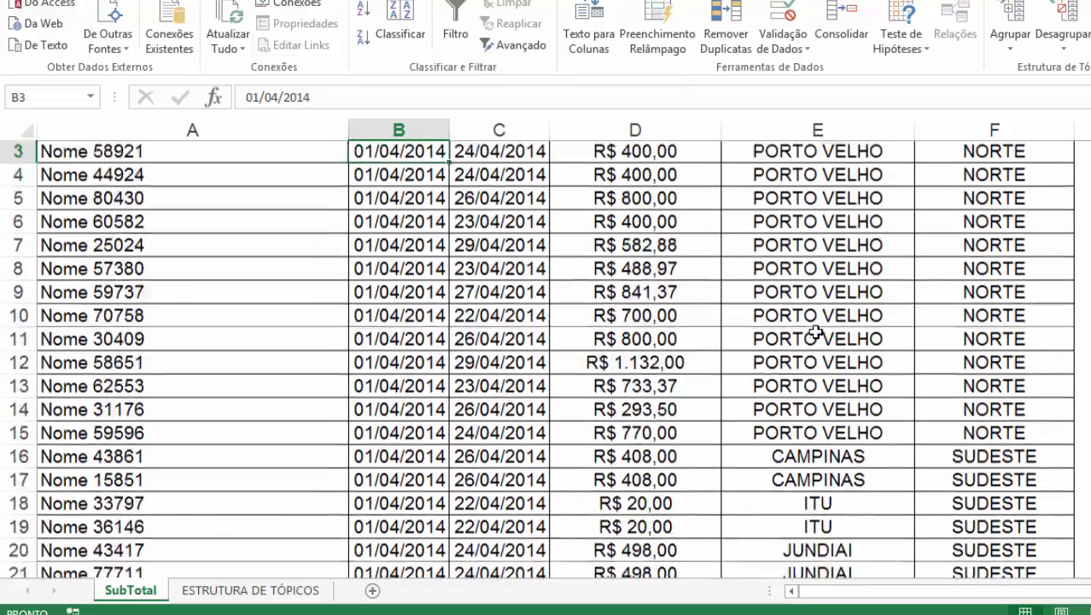
click(818, 299)
click(816, 273)
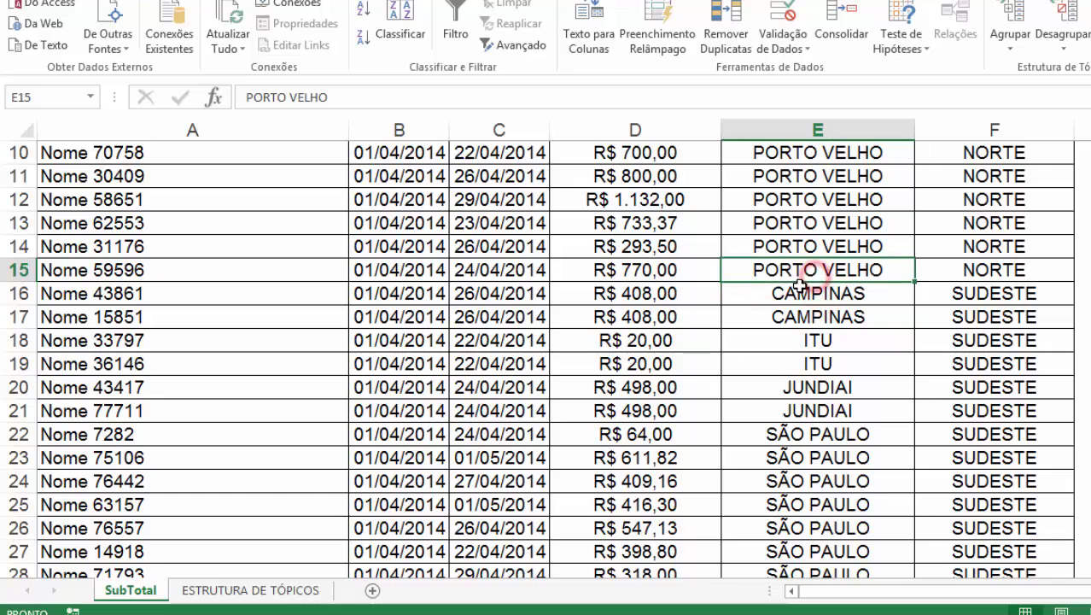
click(817, 289)
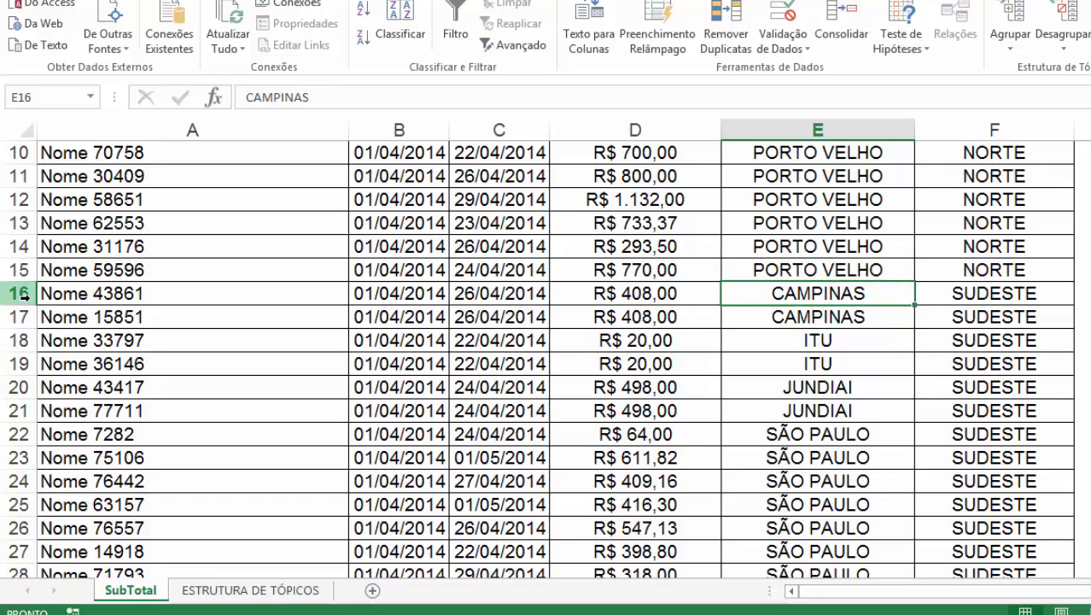
mouse_move(841, 304)
mouse_down()
mouse_move(838, 287)
mouse_move(838, 310)
mouse_up()
scroll(894, 369, down, 5)
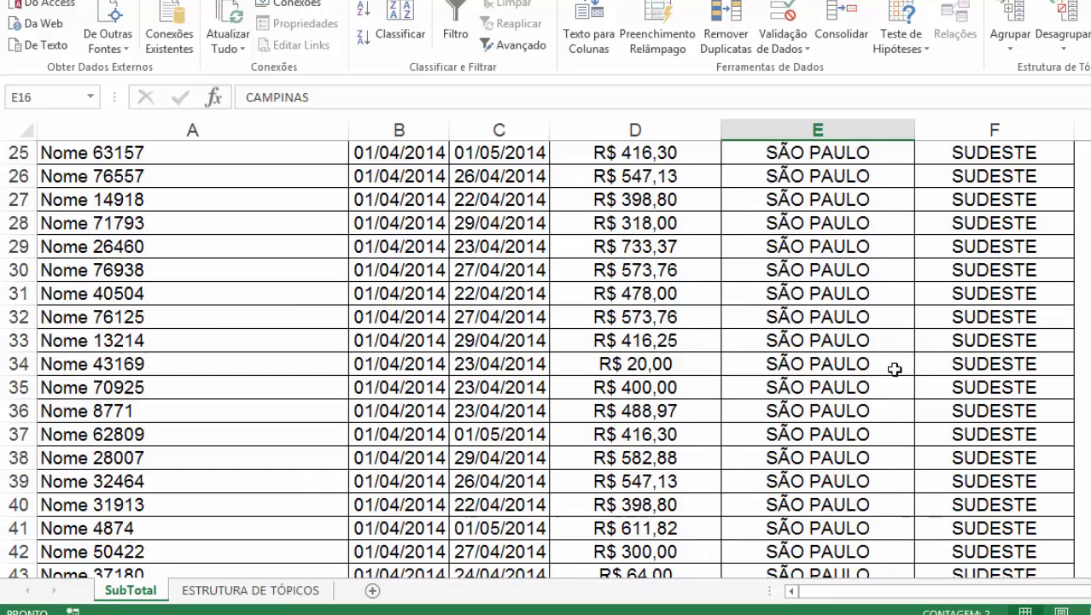
scroll(894, 369, down, 20)
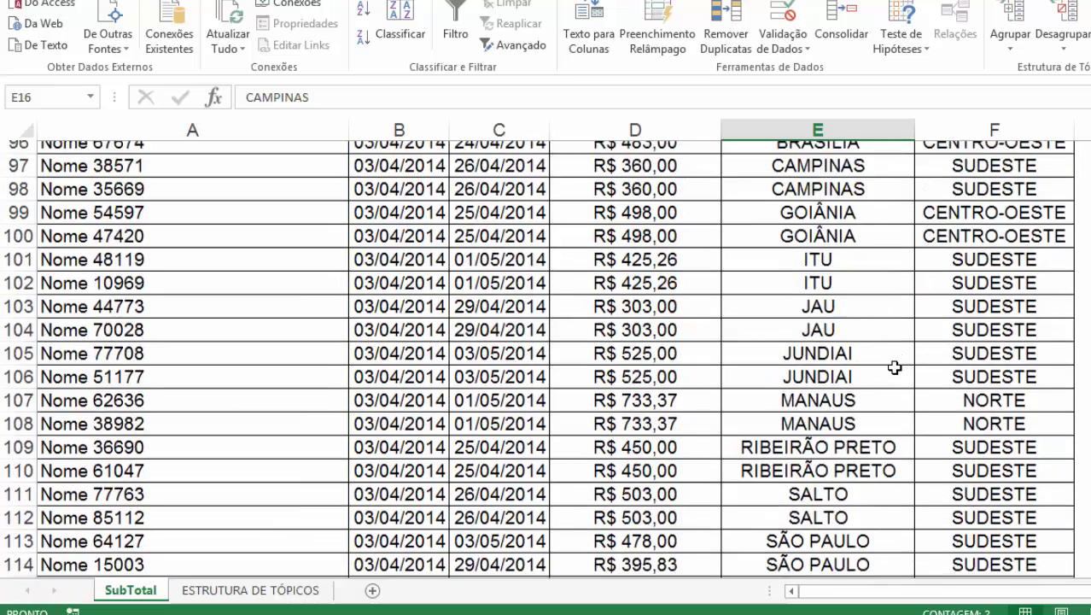
scroll(894, 368, up, 2)
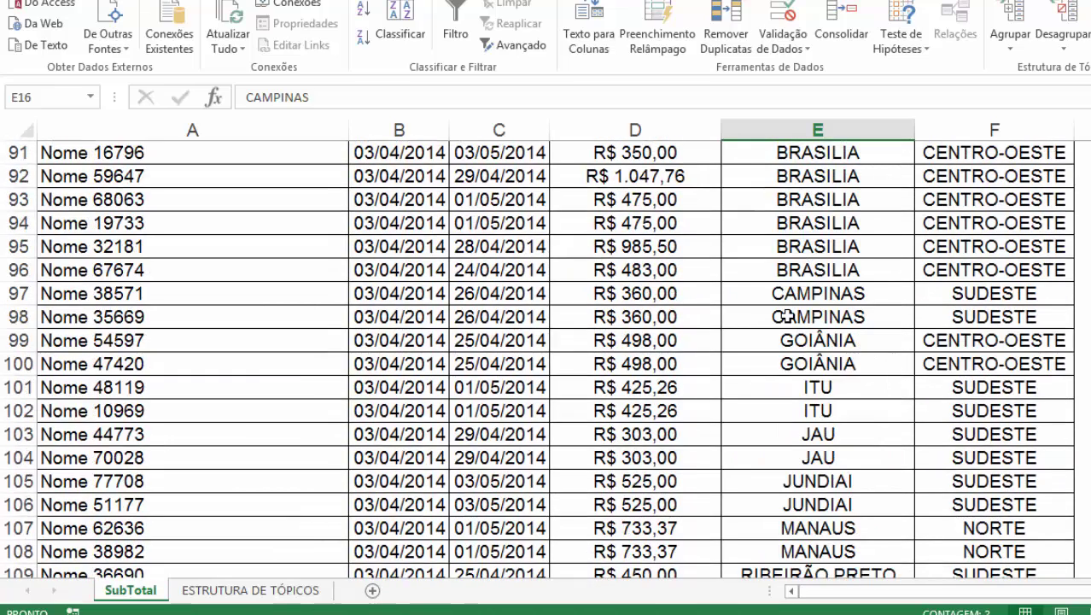
scroll(897, 303, up, 20)
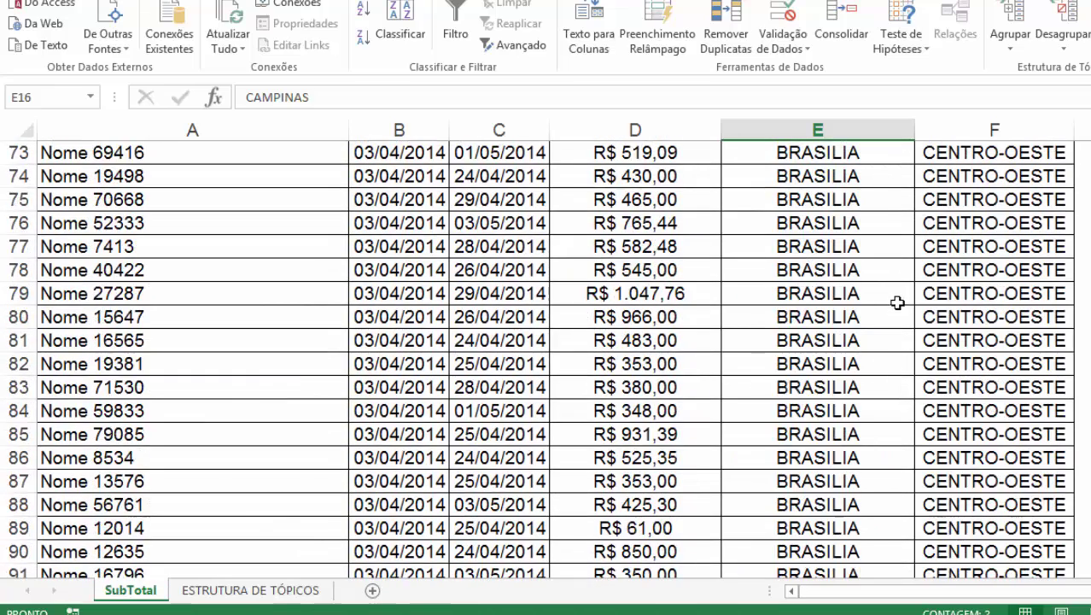
scroll(896, 304, up, 4)
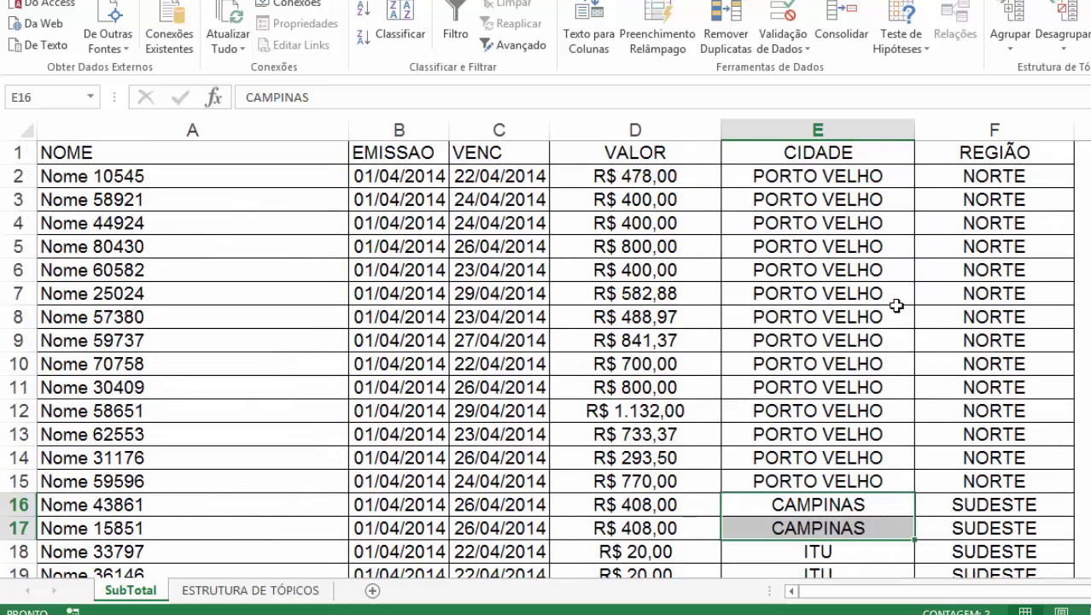
click(828, 339)
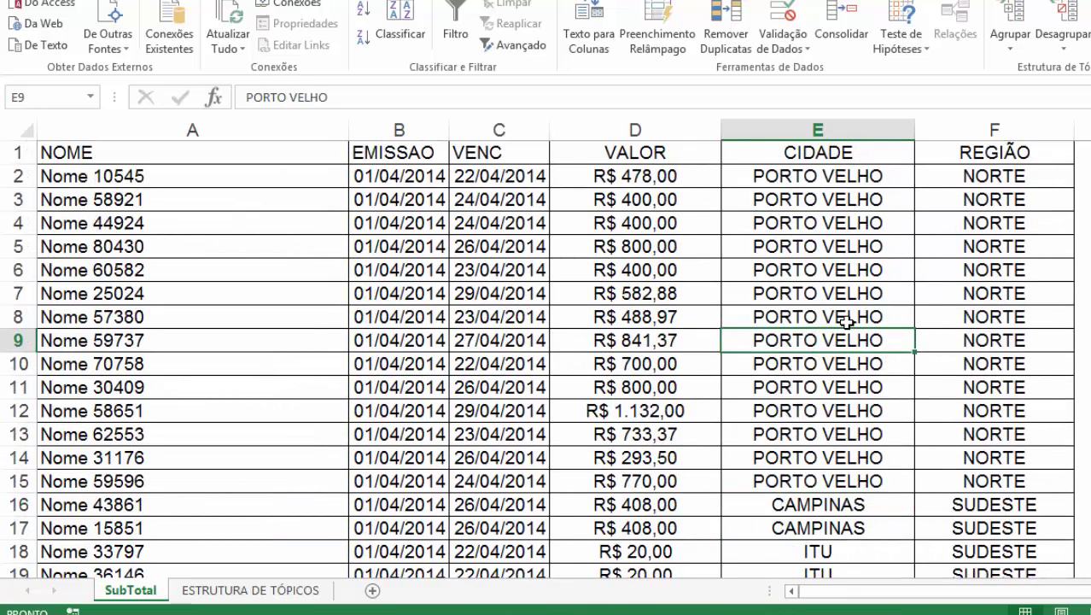
Step: Sort the whole table by the CIDADE column in ascending order from A to Z
click(804, 208)
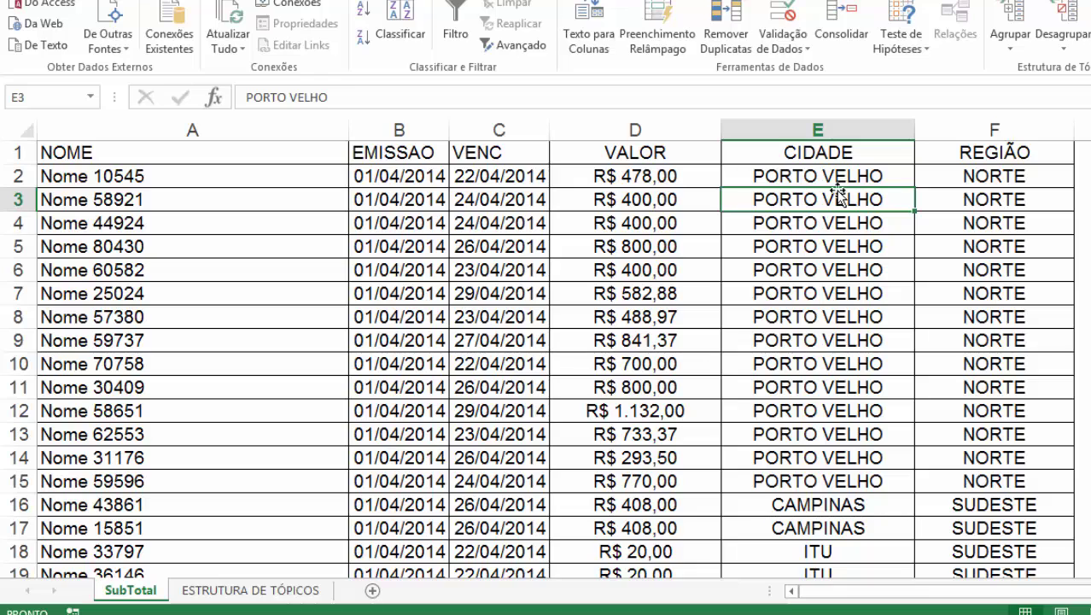
click(838, 194)
click(829, 133)
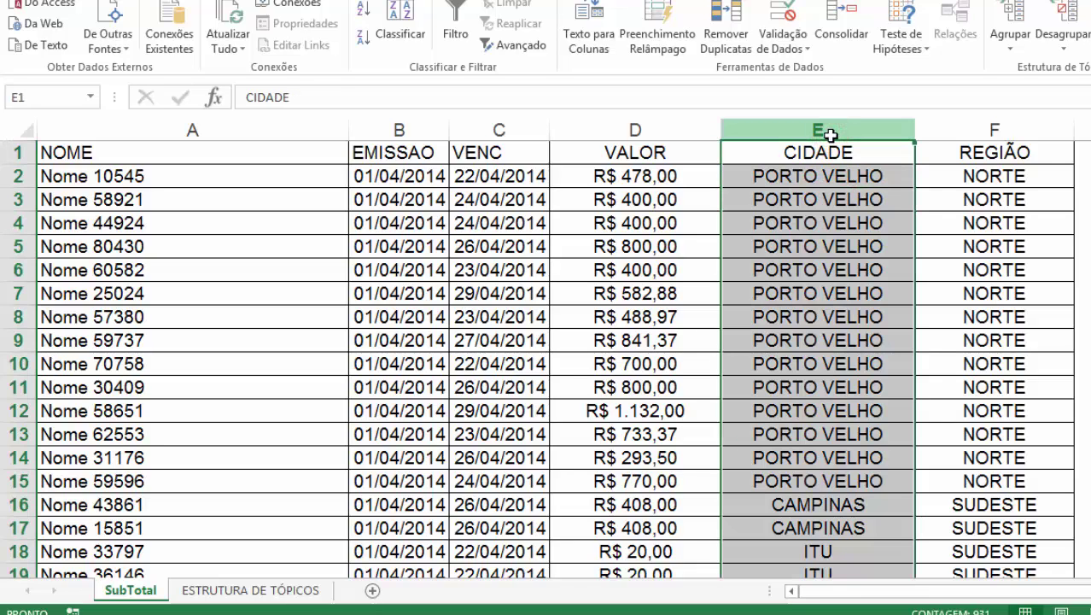
click(838, 196)
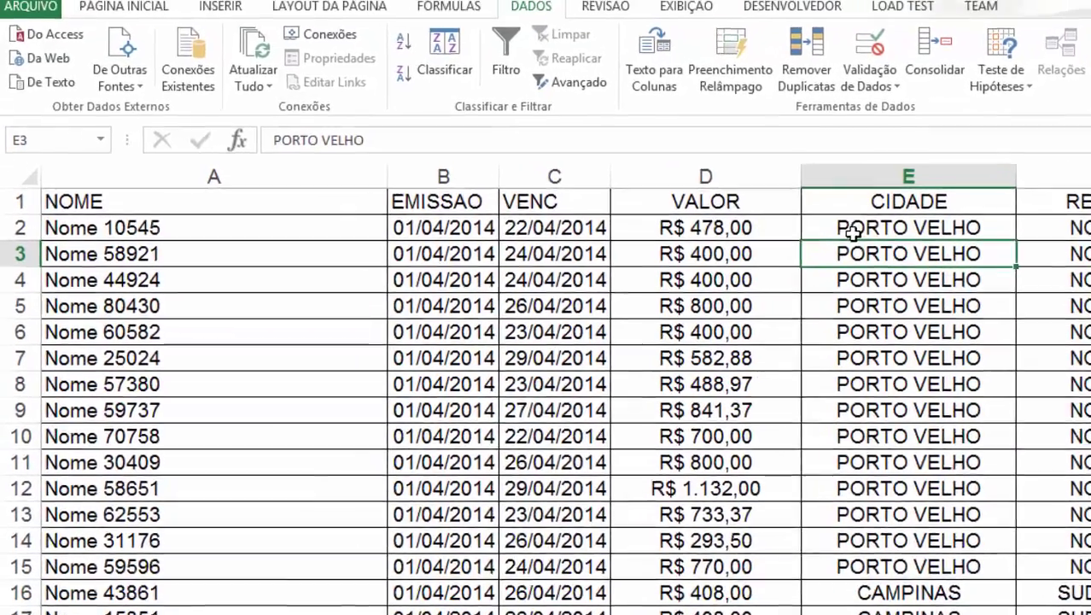
click(123, 6)
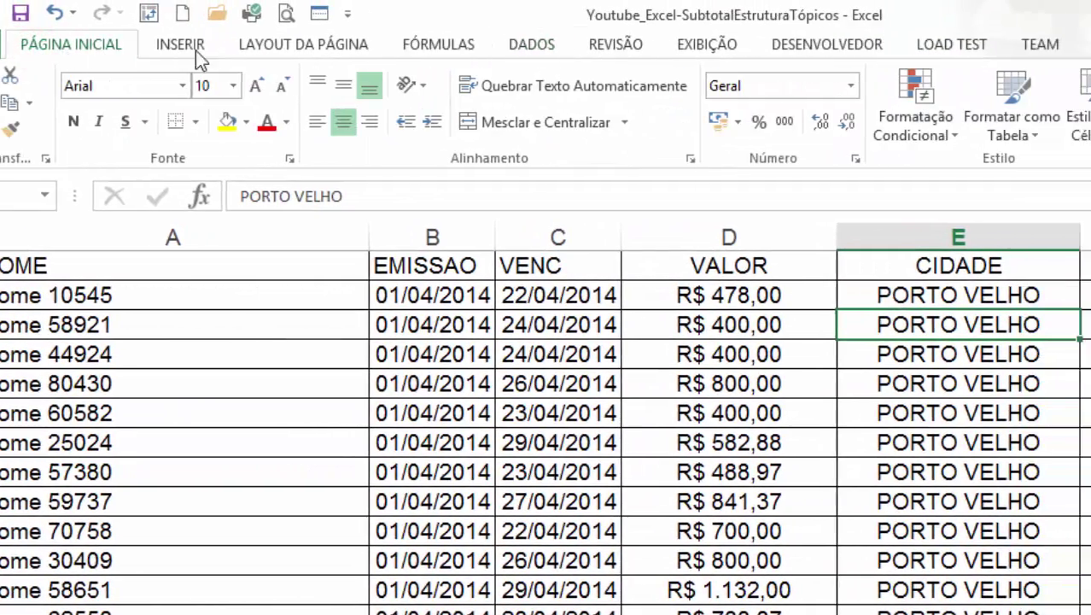
click(936, 101)
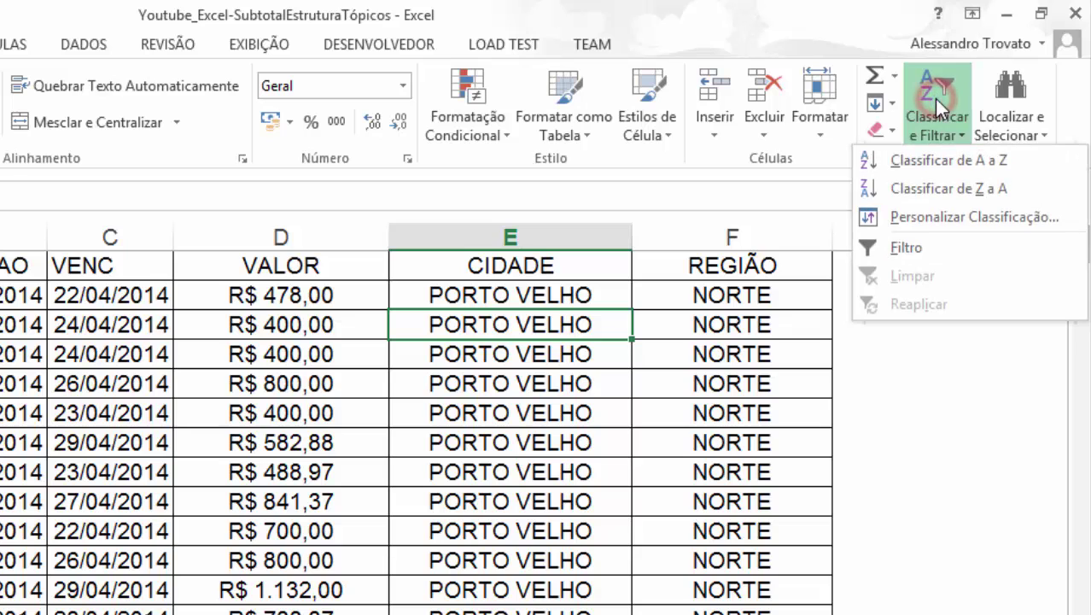
click(978, 159)
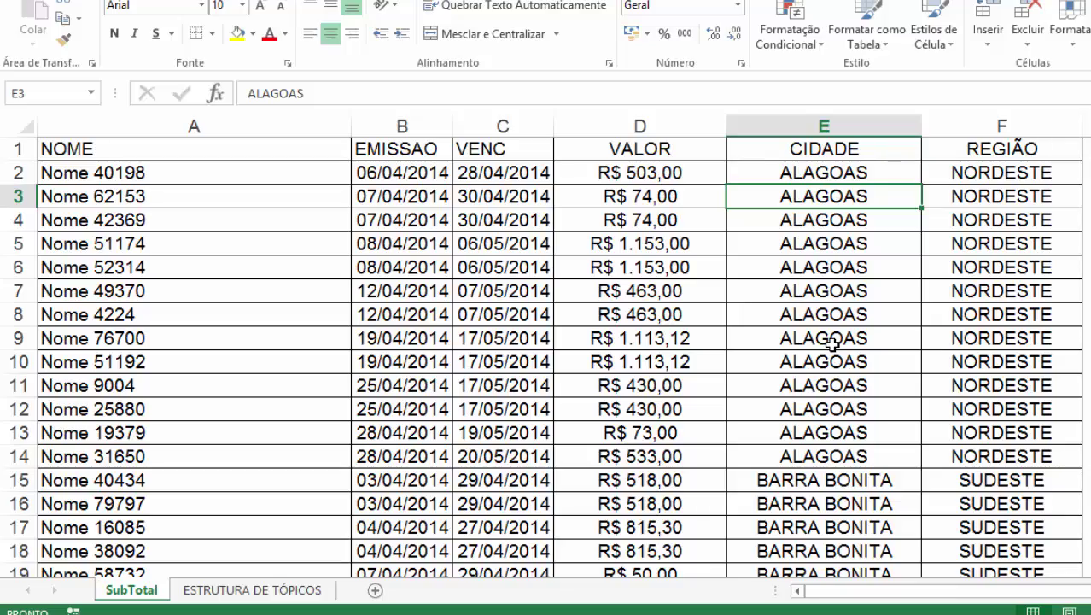
Step: Start a Subtotal on the table, grouping at each change in CIDADE and using the Soma function
click(277, 8)
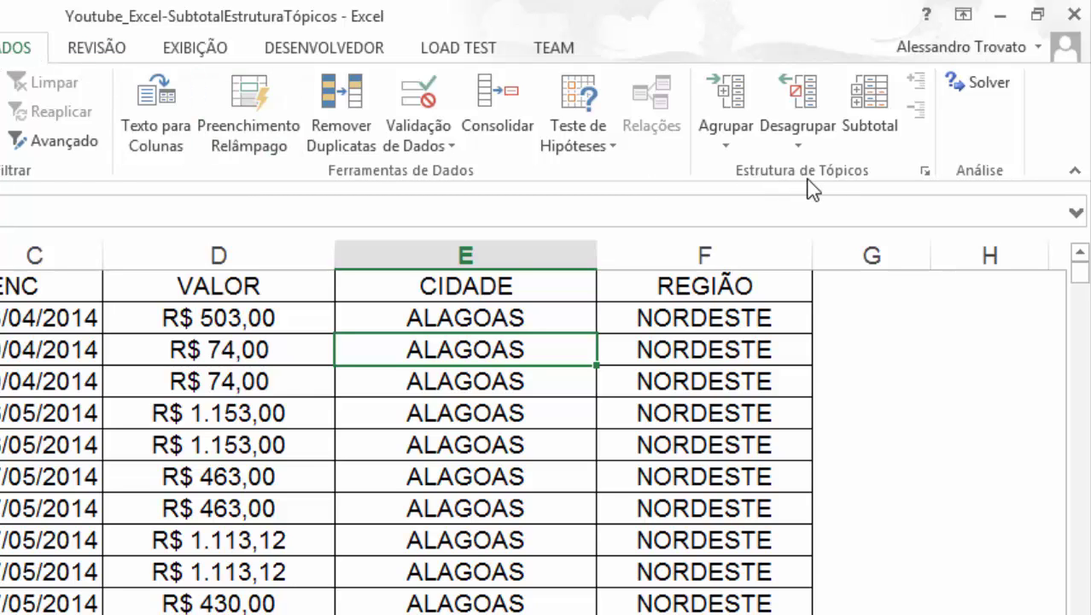
click(854, 127)
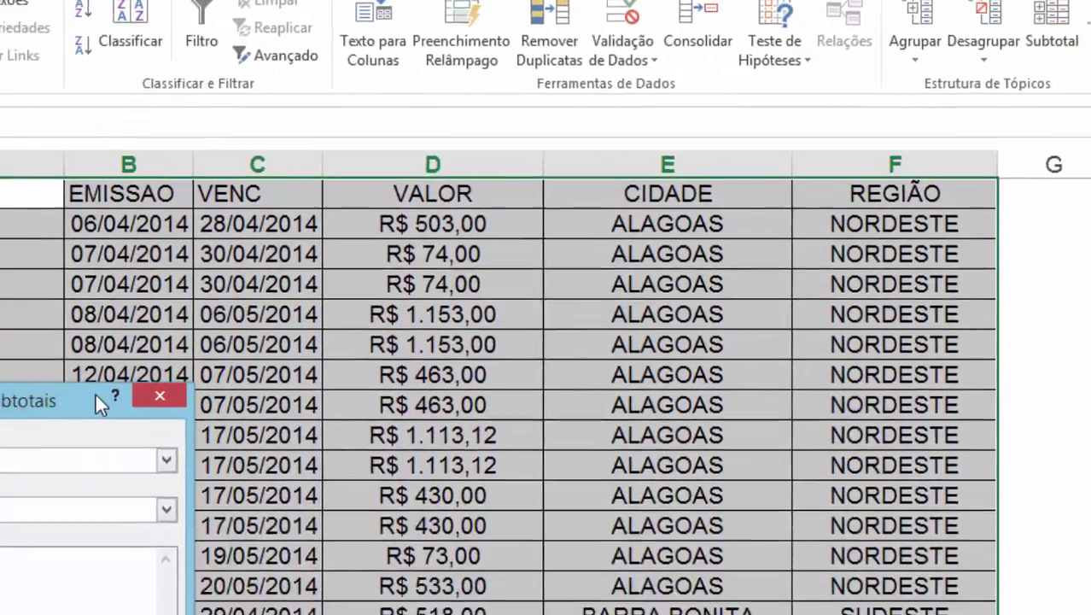
drag(94, 391, 707, 101)
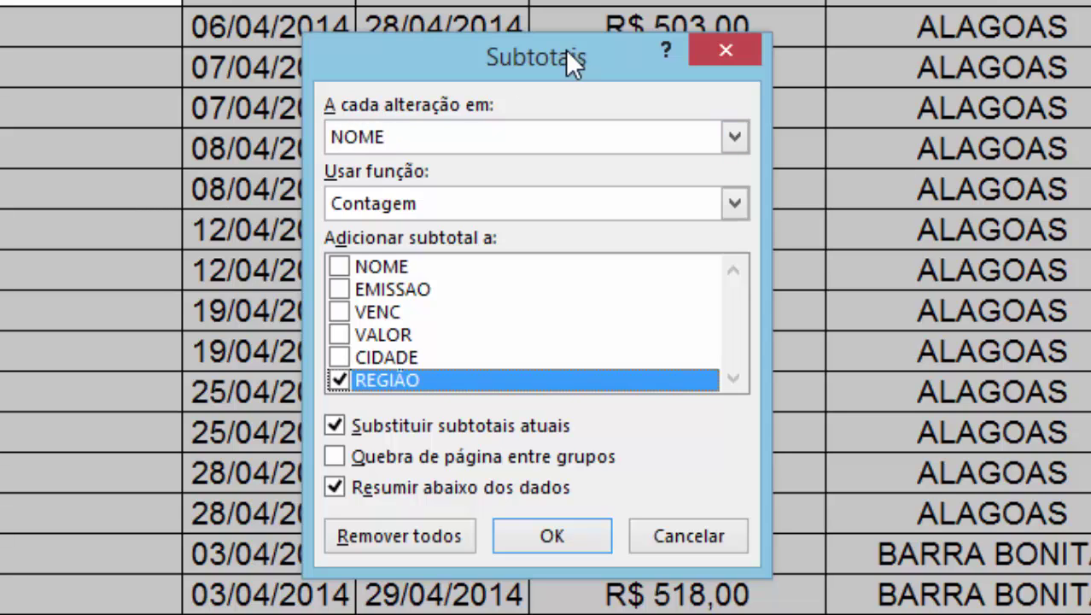
click(473, 133)
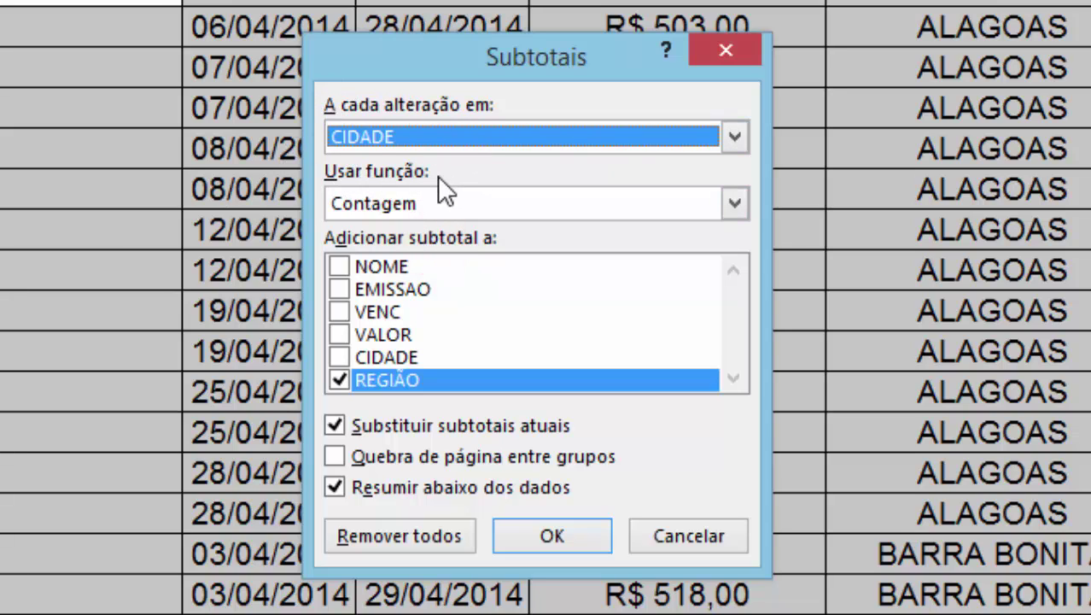
click(428, 199)
click(422, 225)
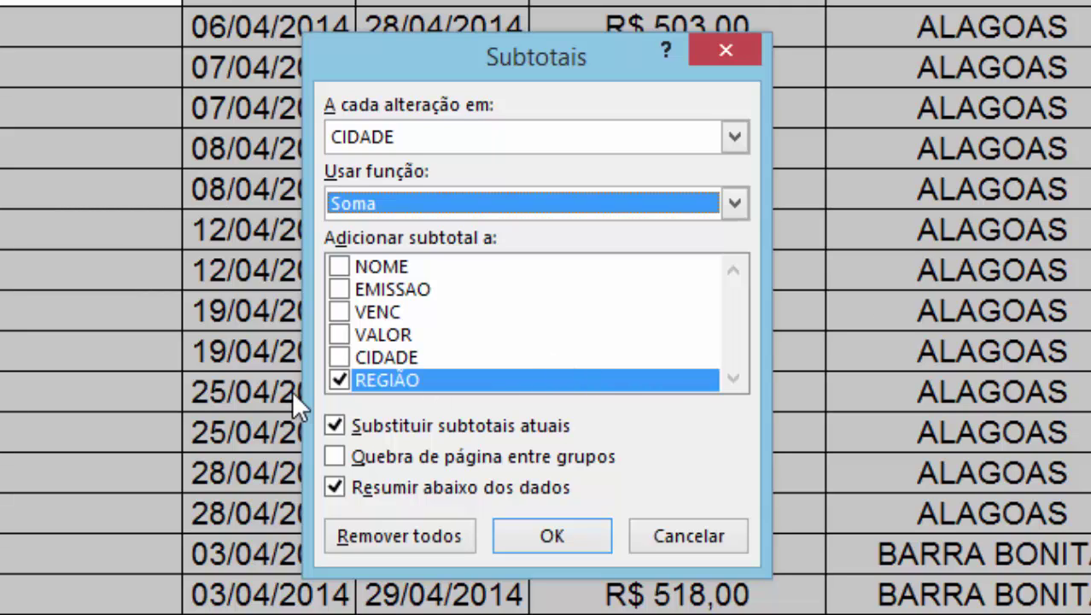
Step: Subtotal only the VALOR column instead of REGIÃO, keep the summary below the data, and apply the subtotals
click(338, 380)
click(339, 335)
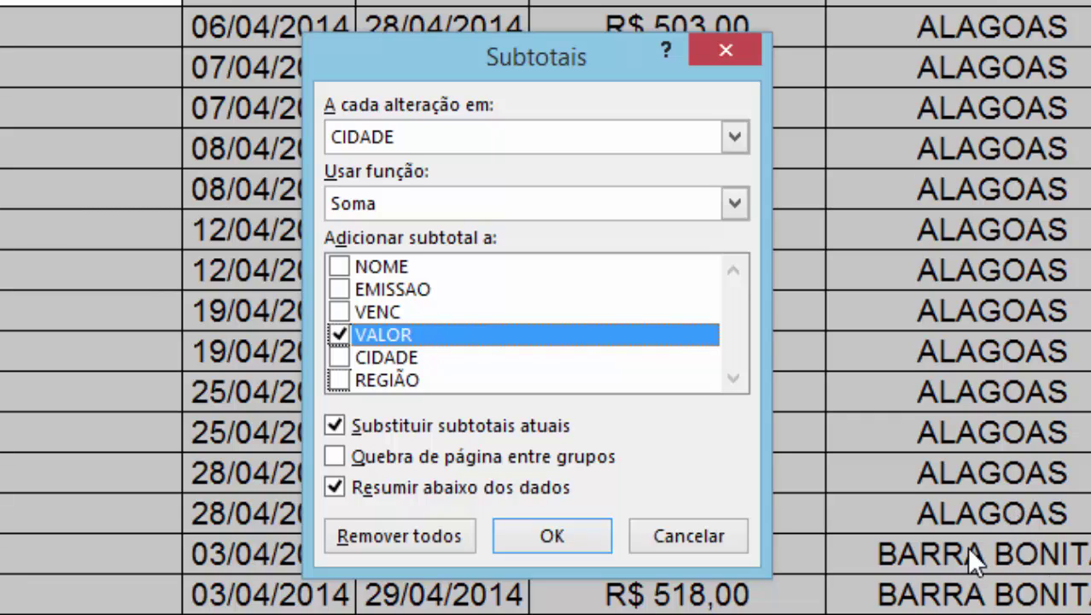
click(334, 486)
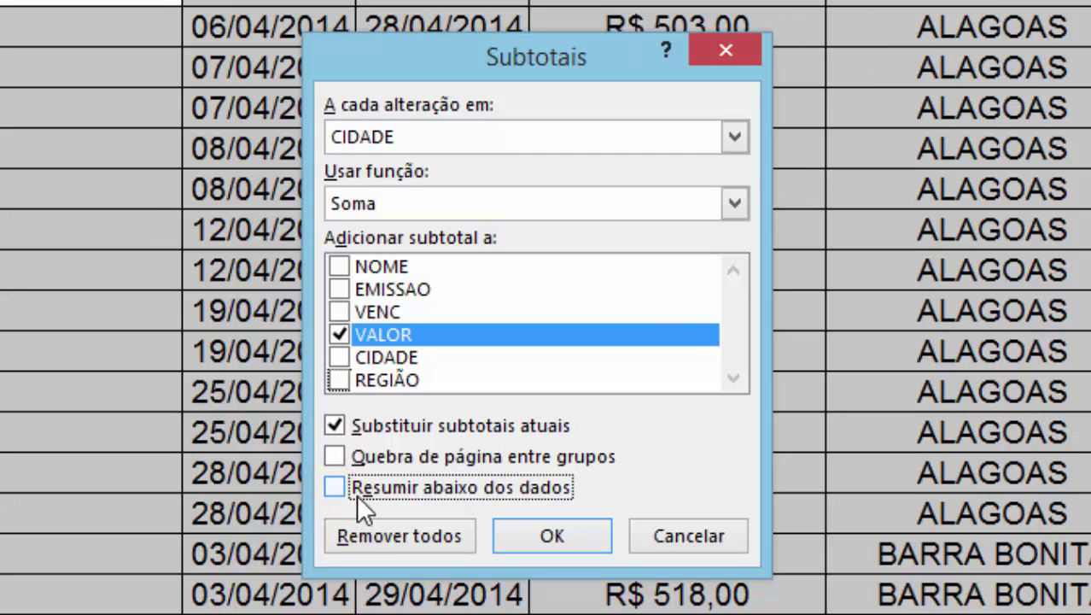
click(333, 487)
click(591, 535)
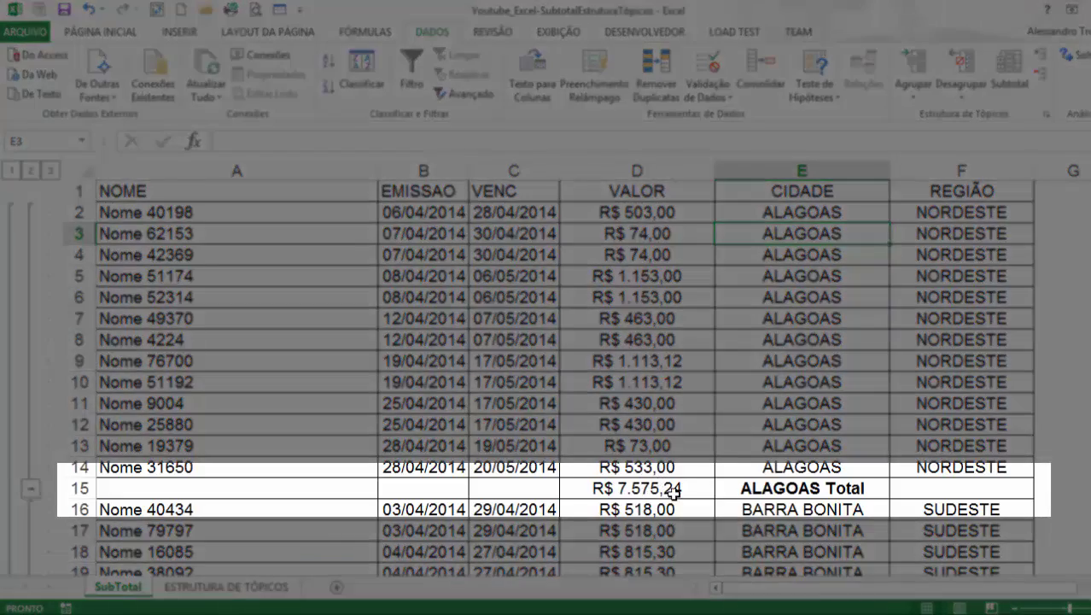
Step: Inspect the ALAGOAS subtotal row and its formula, and check the subtotal rows of the following cities
click(809, 492)
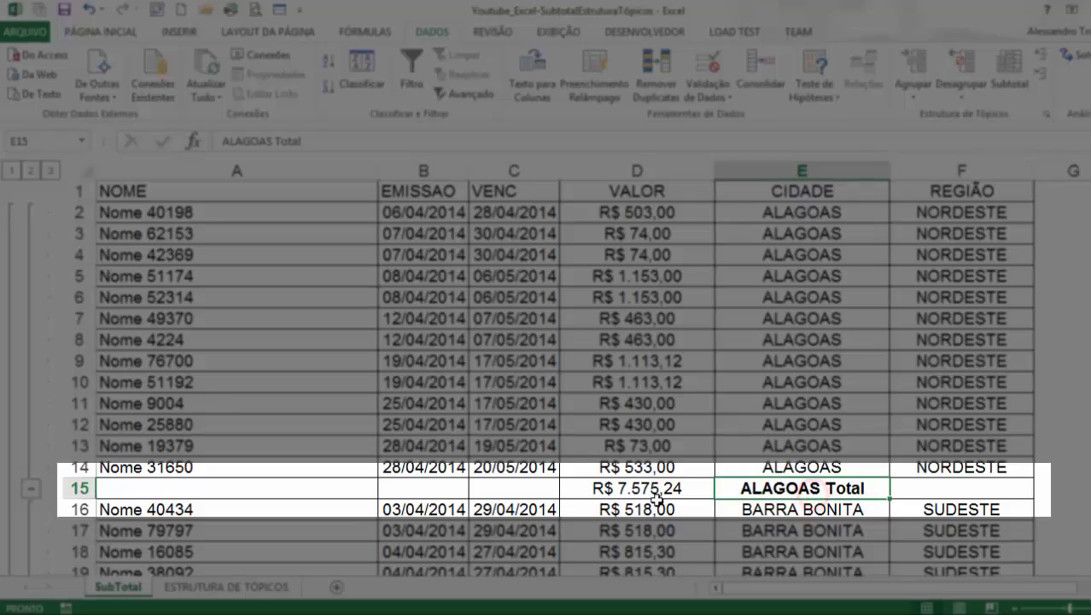
click(658, 502)
click(792, 504)
click(781, 490)
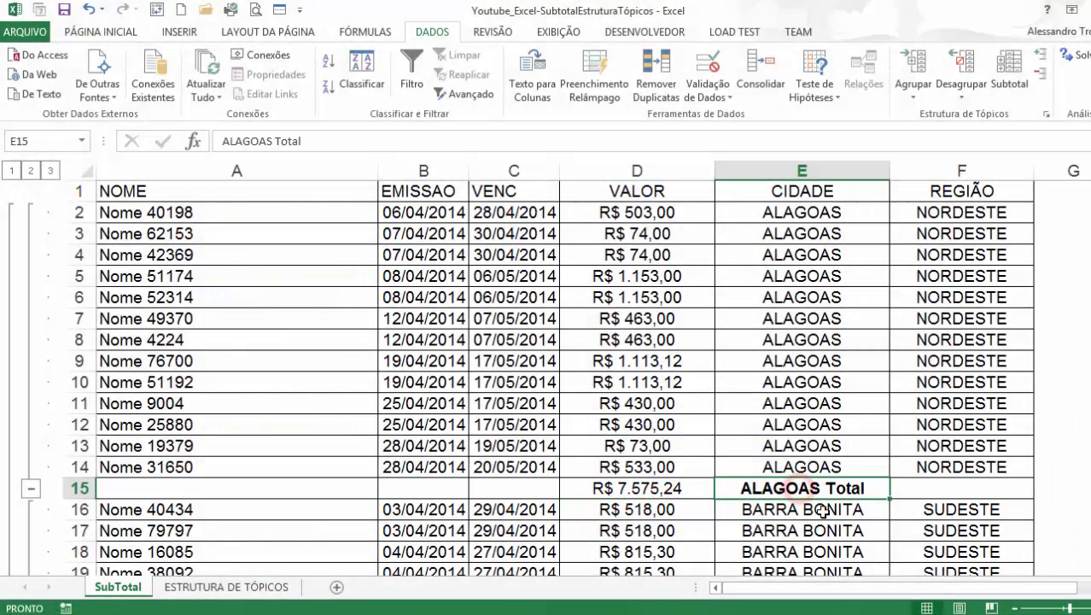
click(625, 493)
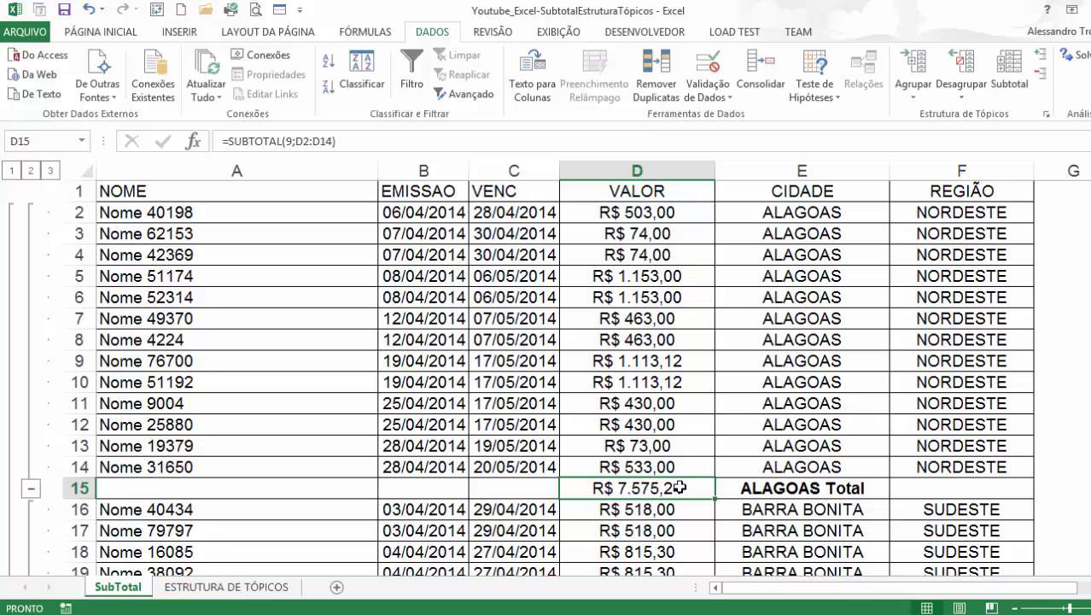
scroll(817, 445, down, 9)
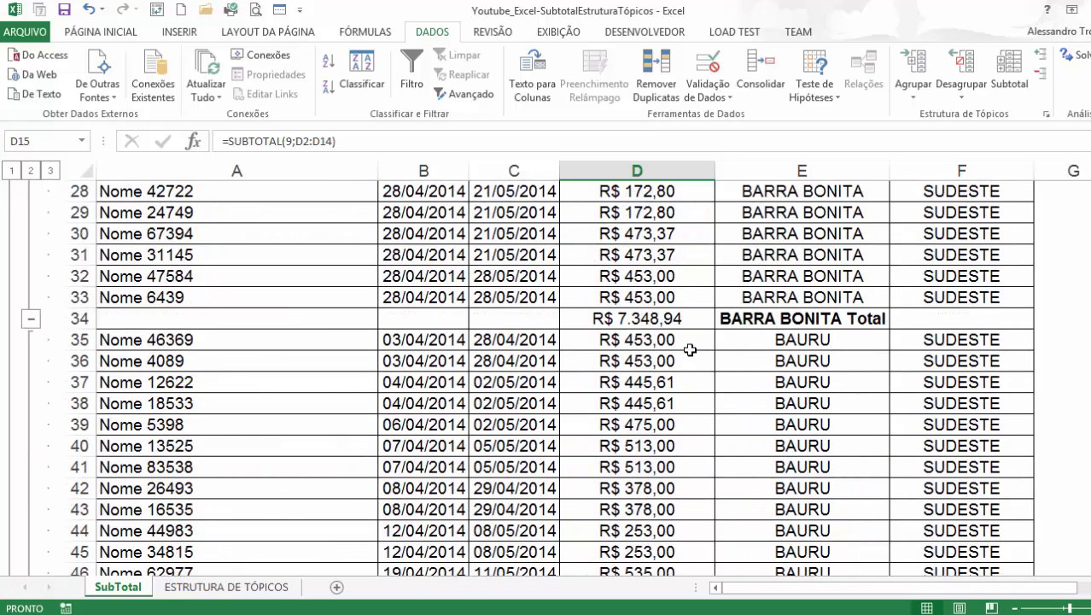
scroll(768, 375, down, 4)
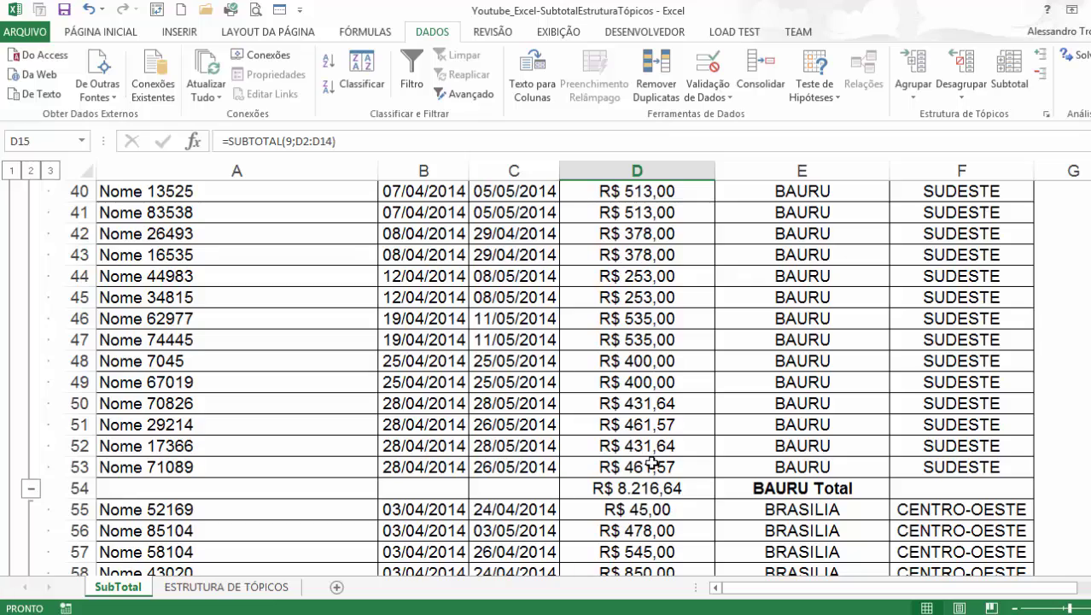
Step: Collapse the outline to level 1 so that only the grand total row is displayed
scroll(651, 464, up, 13)
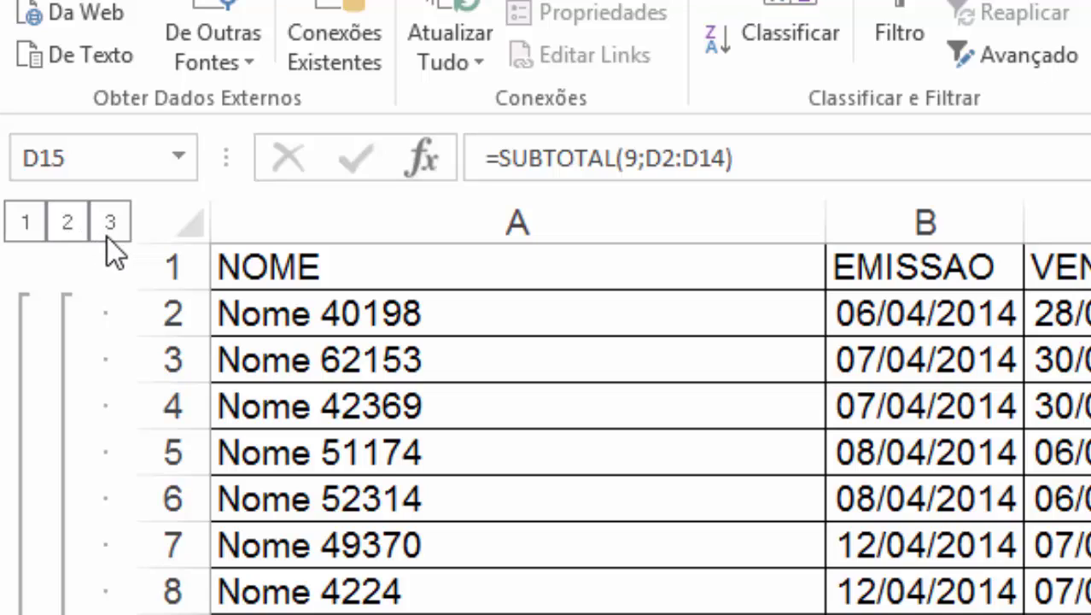
click(26, 224)
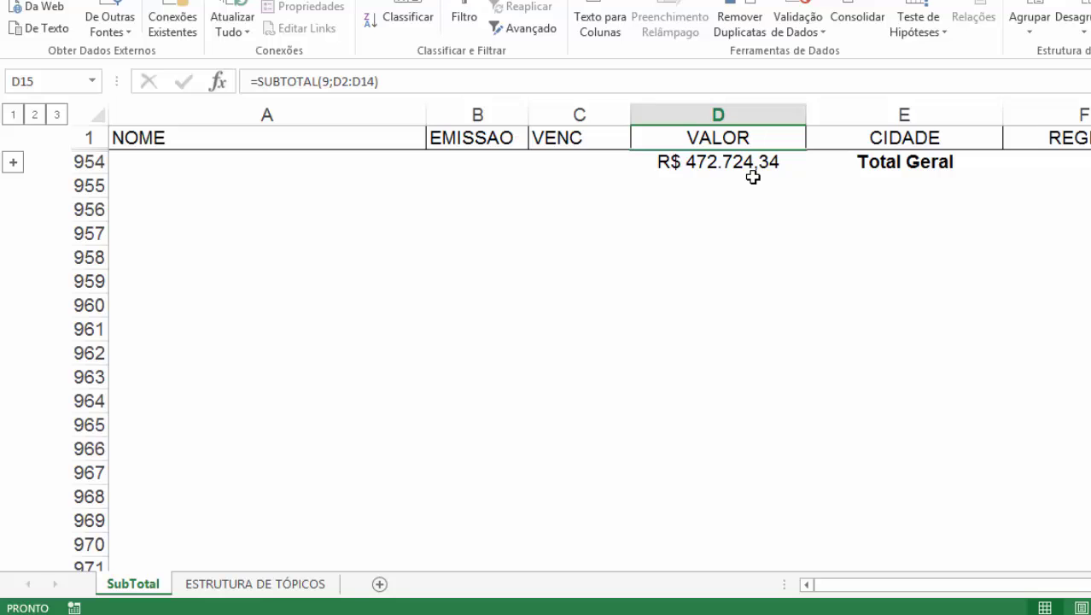
Step: Show the outline at level 2 with the city subtotals and autofit the CIDADE column to its longest label
click(35, 115)
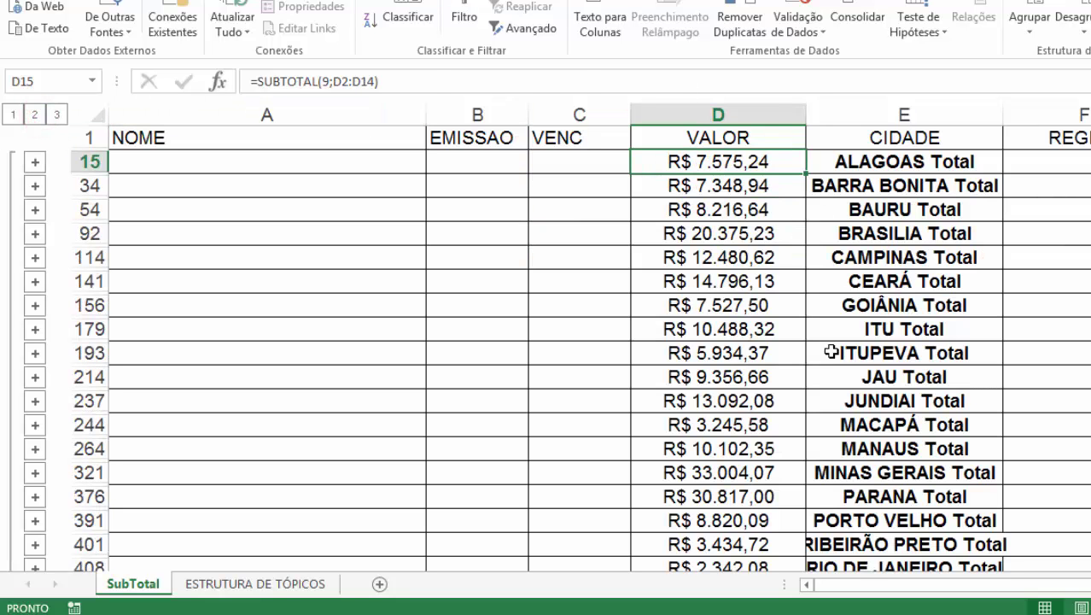
scroll(832, 352, down, 1)
scroll(831, 352, down, 2)
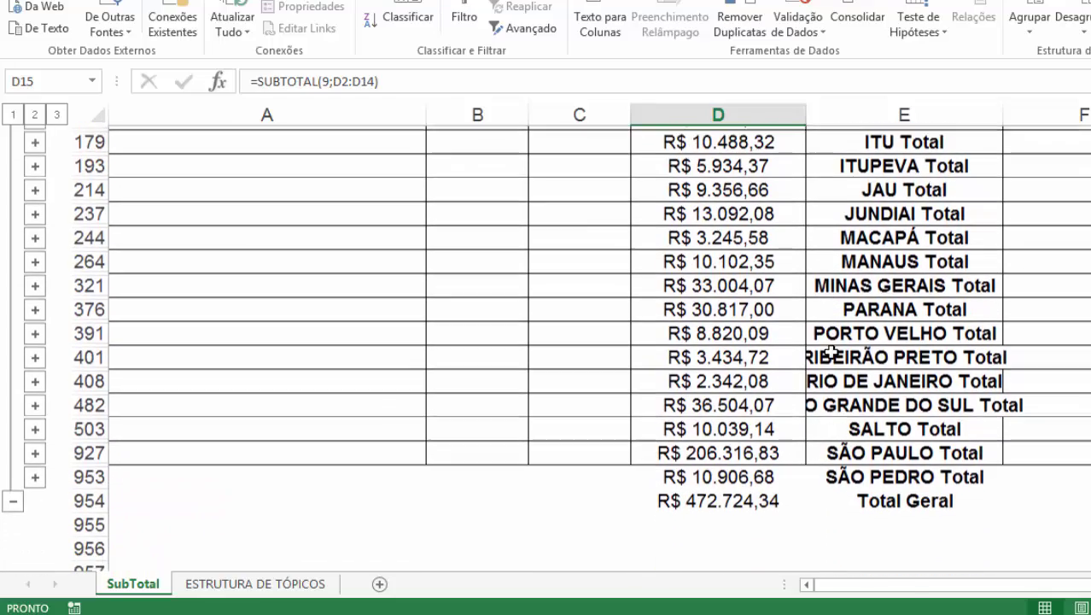
double_click(1004, 118)
scroll(623, 355, up, 2)
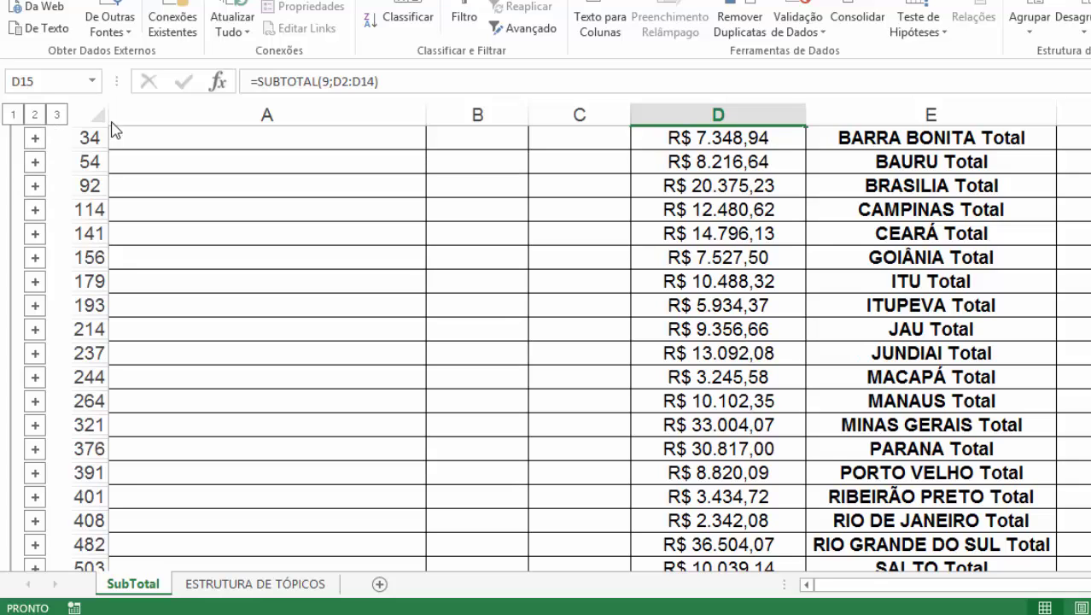
Step: Display all individual records at outline level 3, and return to the city subtotals at level 2
scroll(912, 259, up, 1)
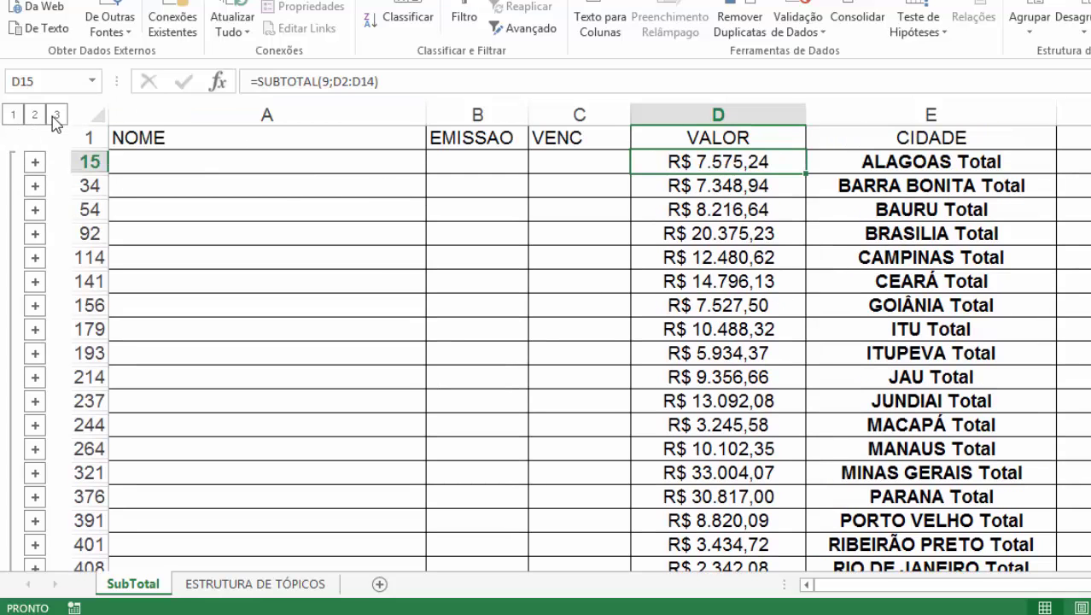
click(55, 116)
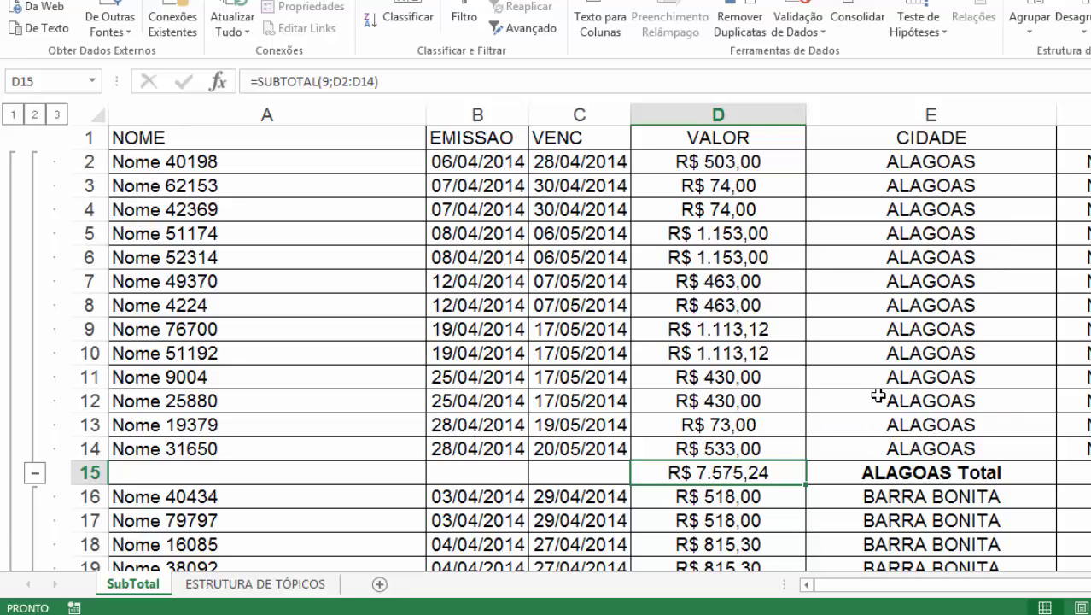
click(32, 118)
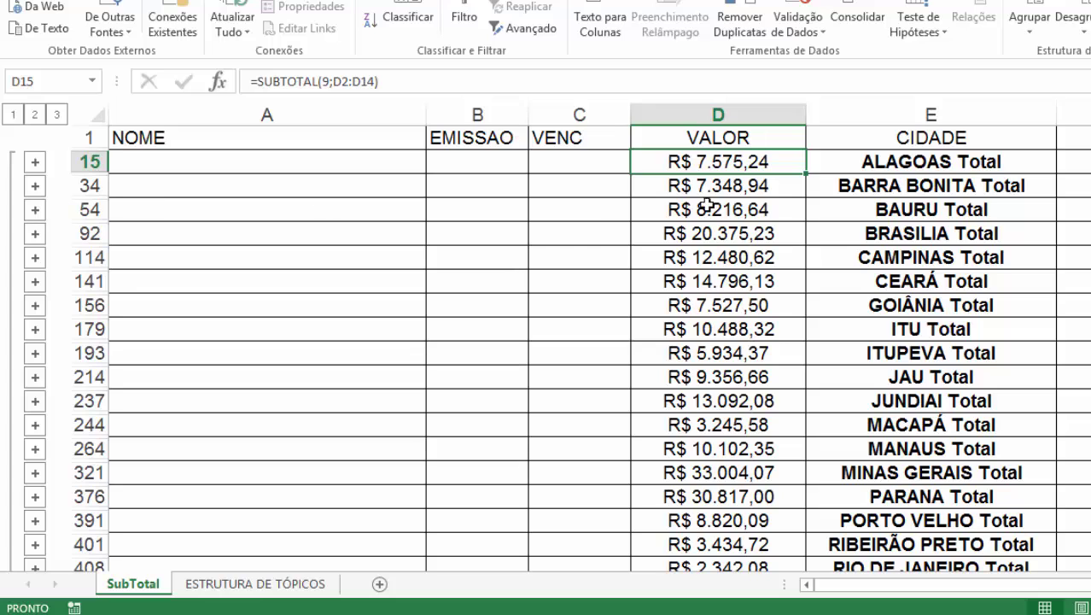
Step: Expand only the BAURU group, review its records down to the subtotal row, and collapse the group again
click(35, 210)
scroll(85, 220, up, 2)
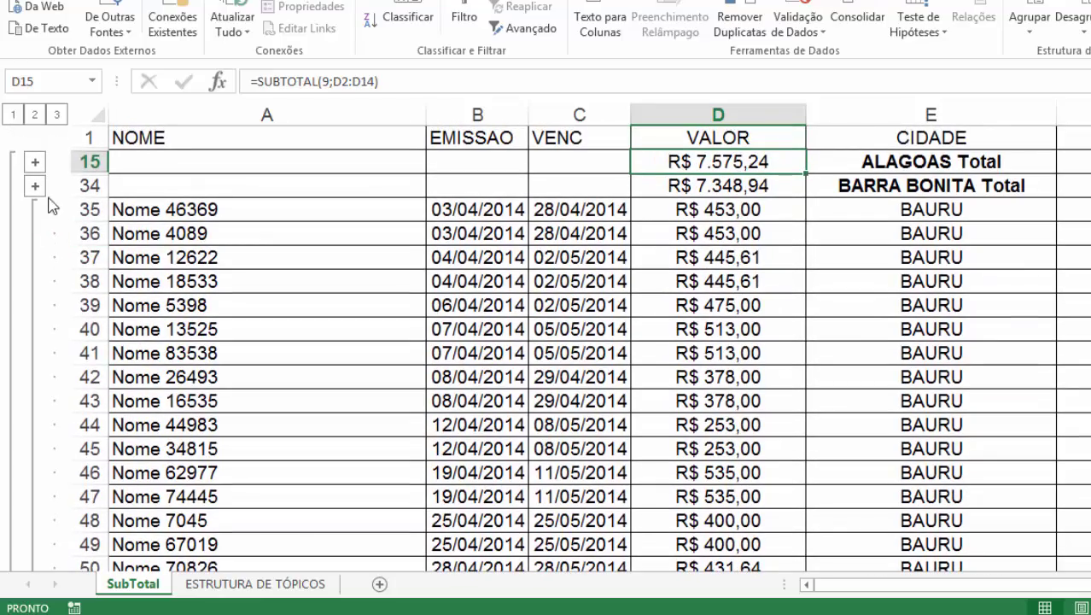
scroll(854, 270, down, 3)
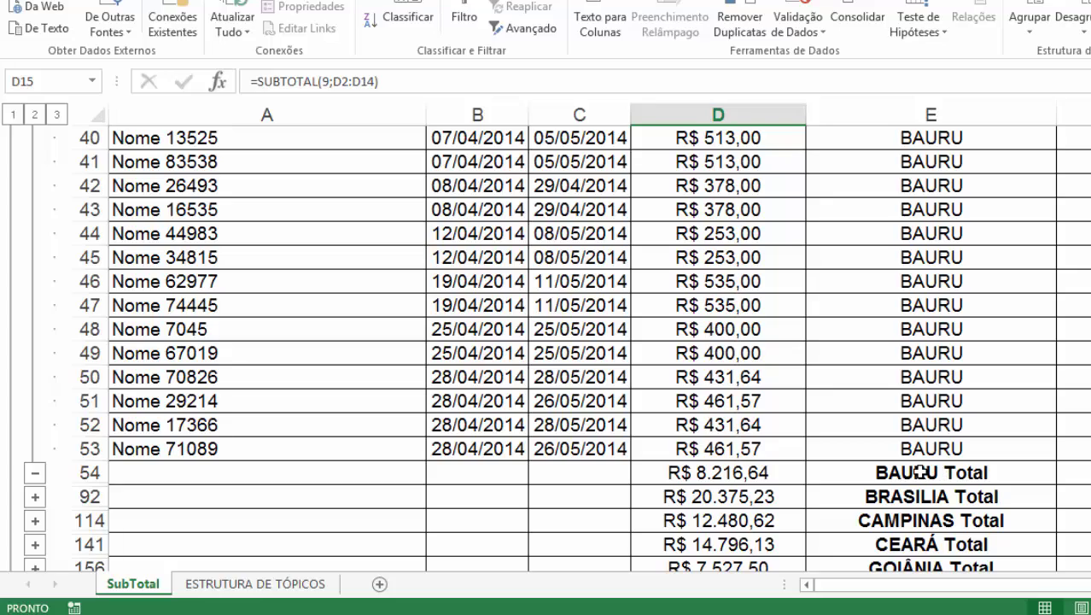
scroll(802, 426, up, 1)
scroll(802, 425, up, 1)
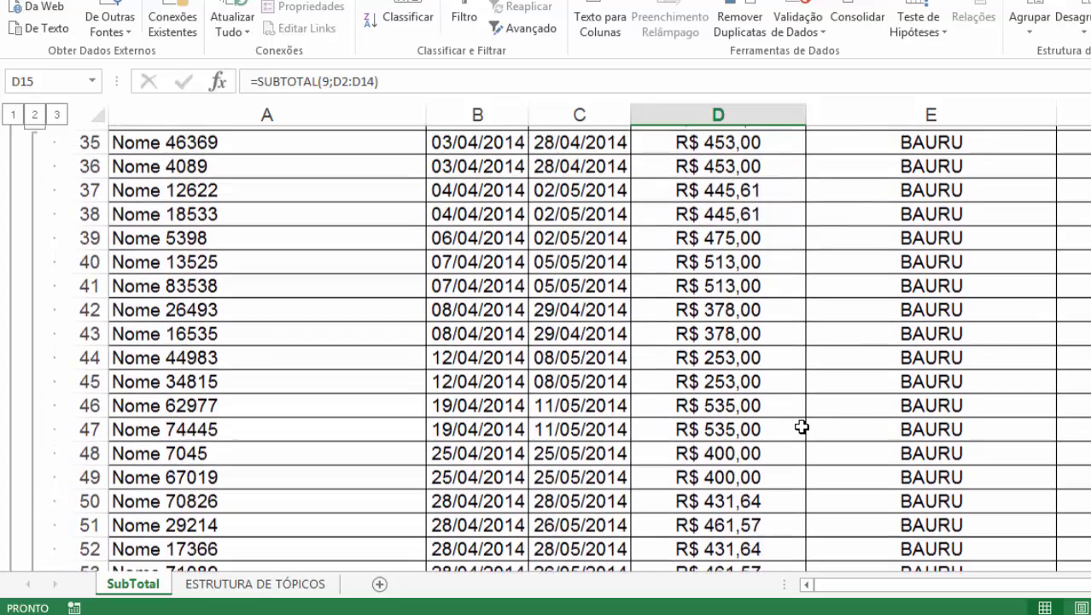
click(541, 184)
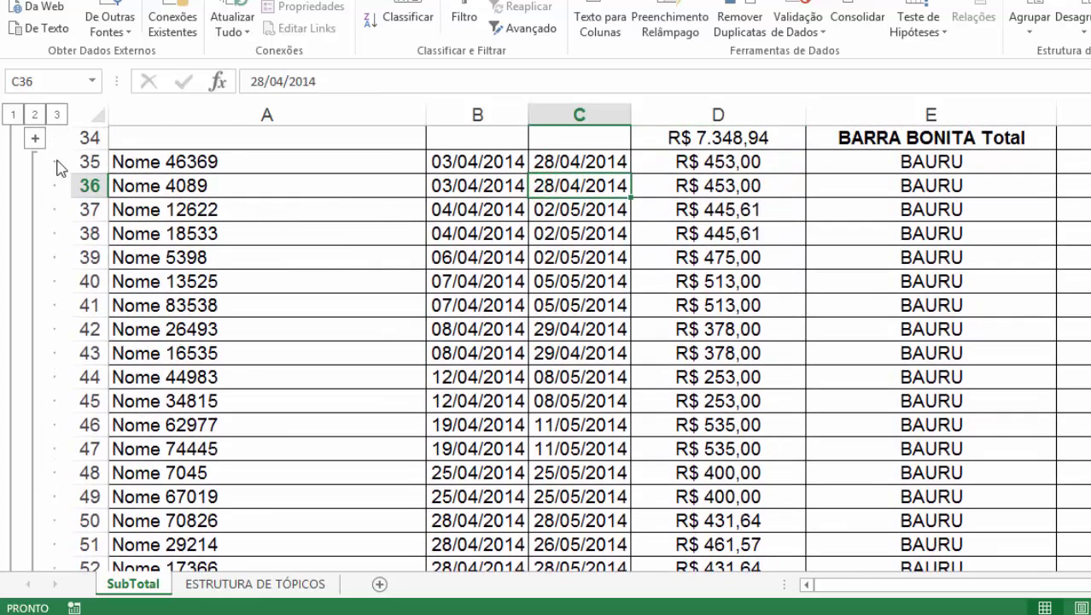
scroll(81, 264, down, 1)
scroll(81, 265, down, 1)
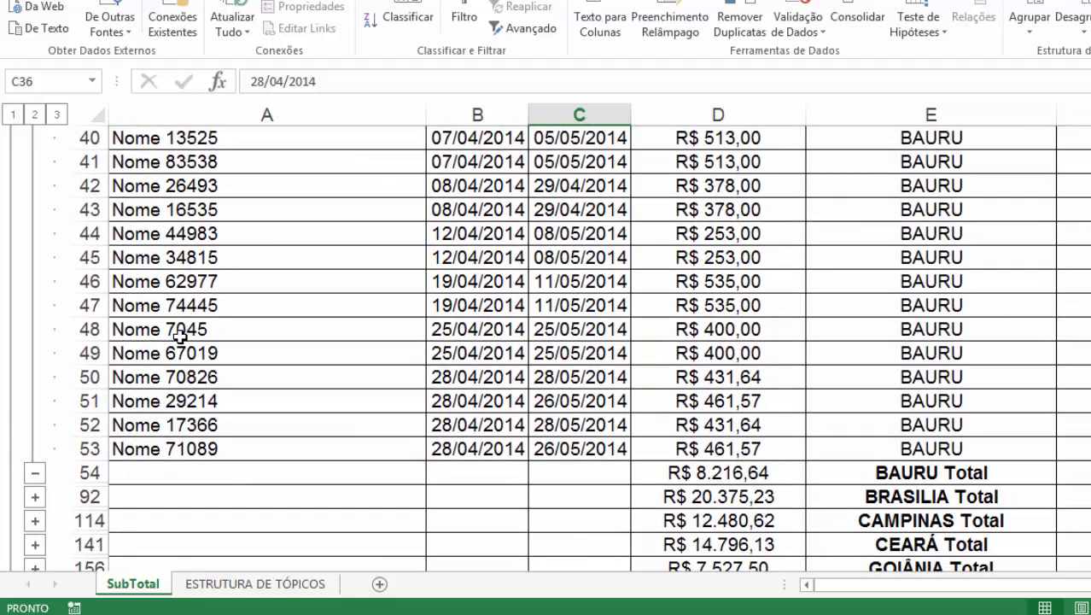
click(35, 475)
Step: Remove all subtotals from the table
scroll(35, 484, up, 2)
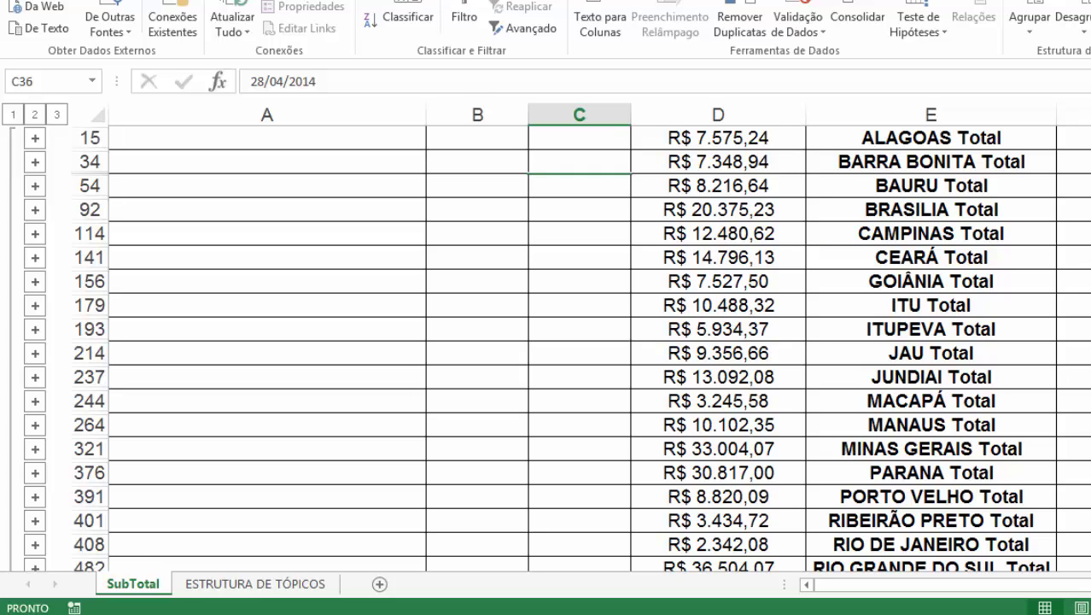
click(1089, 19)
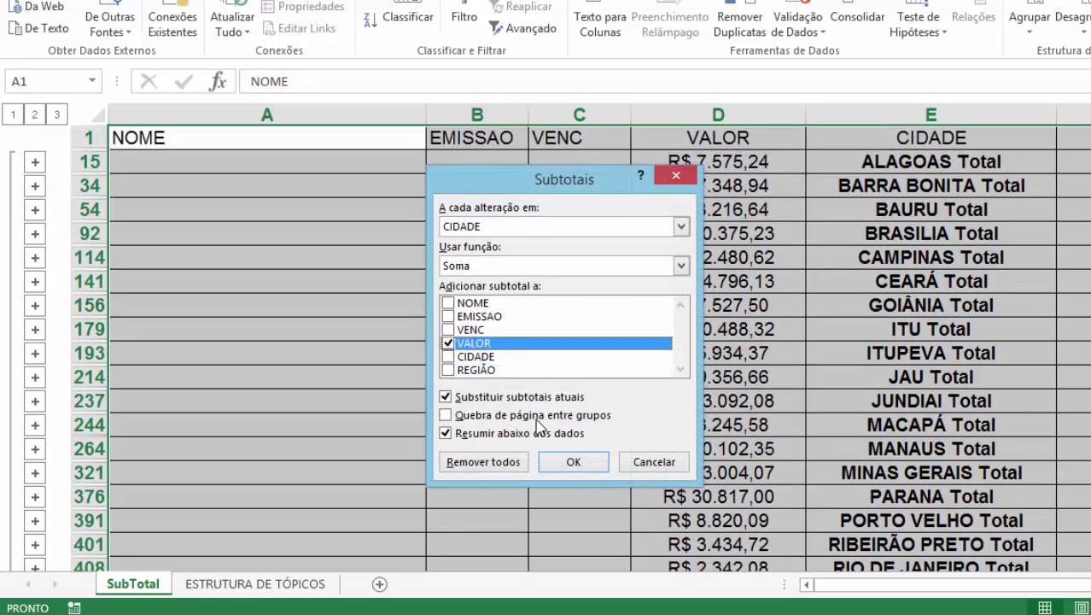
click(467, 465)
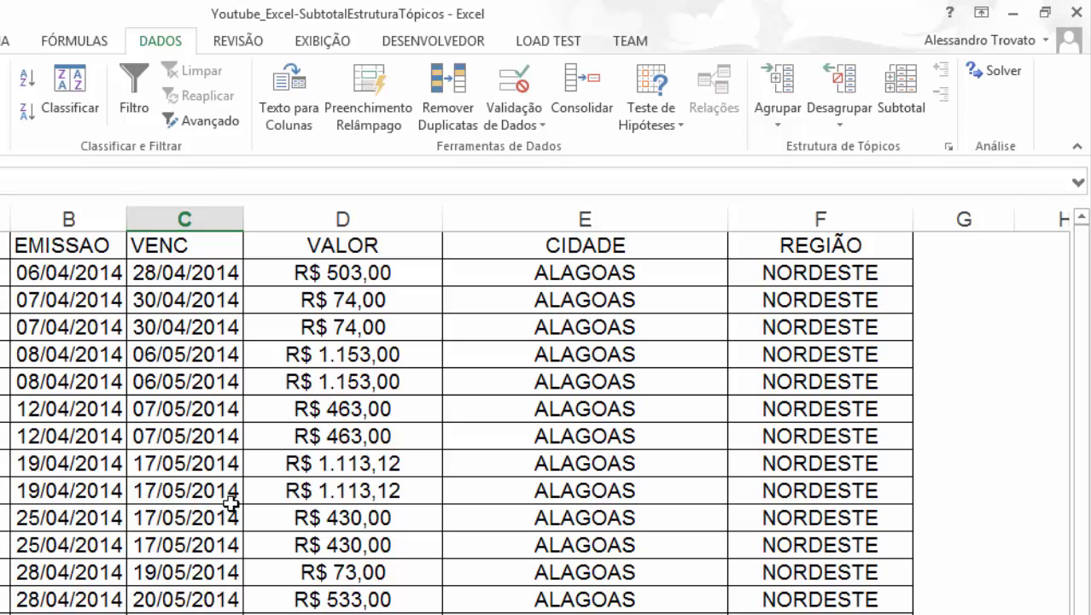
Step: Start a custom sort of the whole table with REGIÃO as the first key, sorted on Valores from A to Z
click(567, 331)
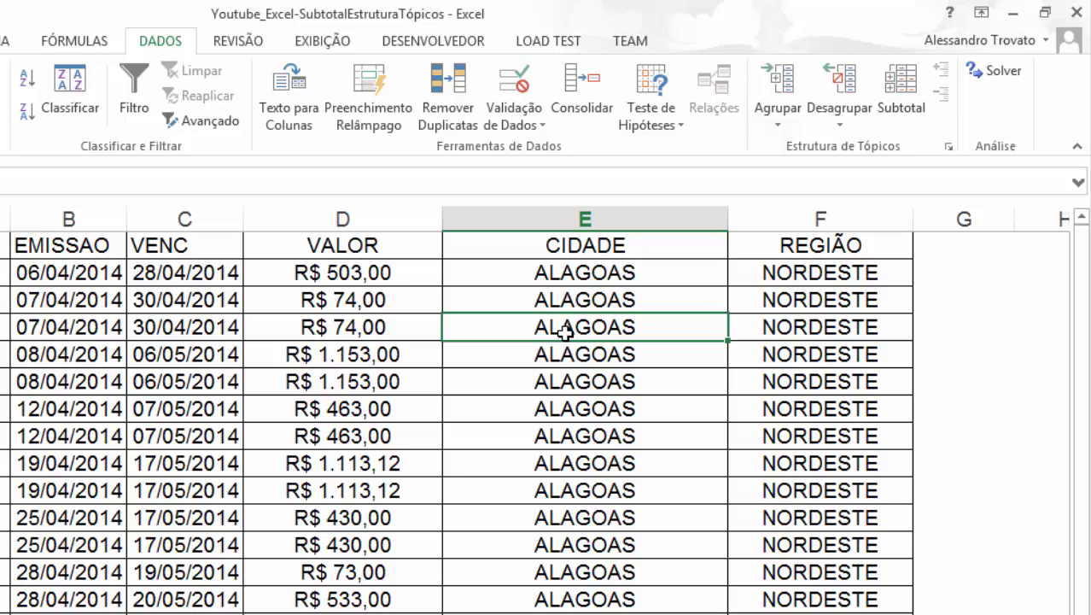
key(ctrl+asterisk)
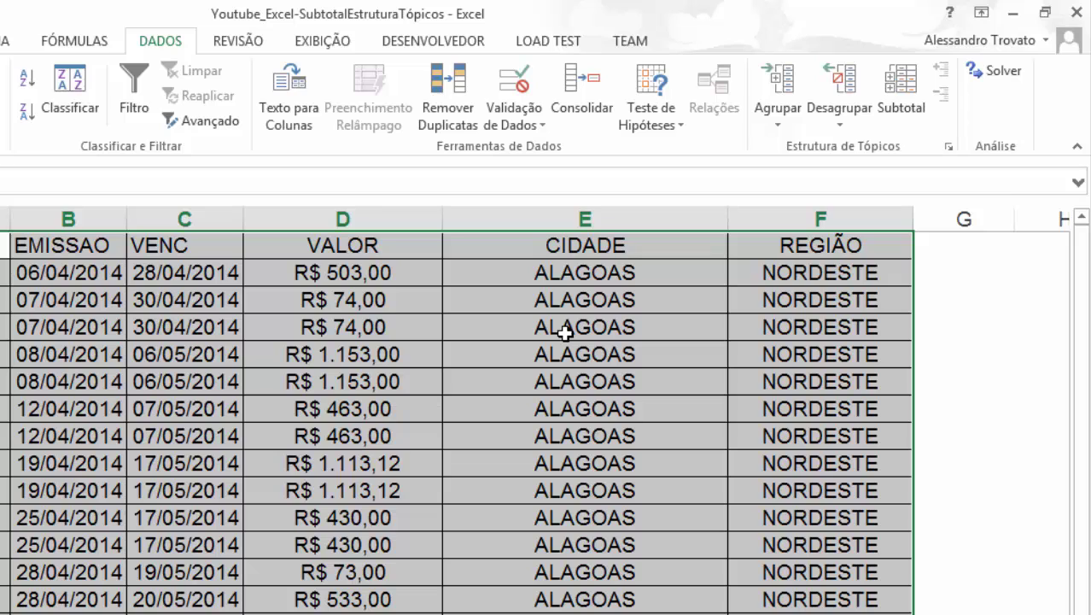
key(ctrl+shift+asterisk)
click(155, 43)
click(145, 40)
click(74, 110)
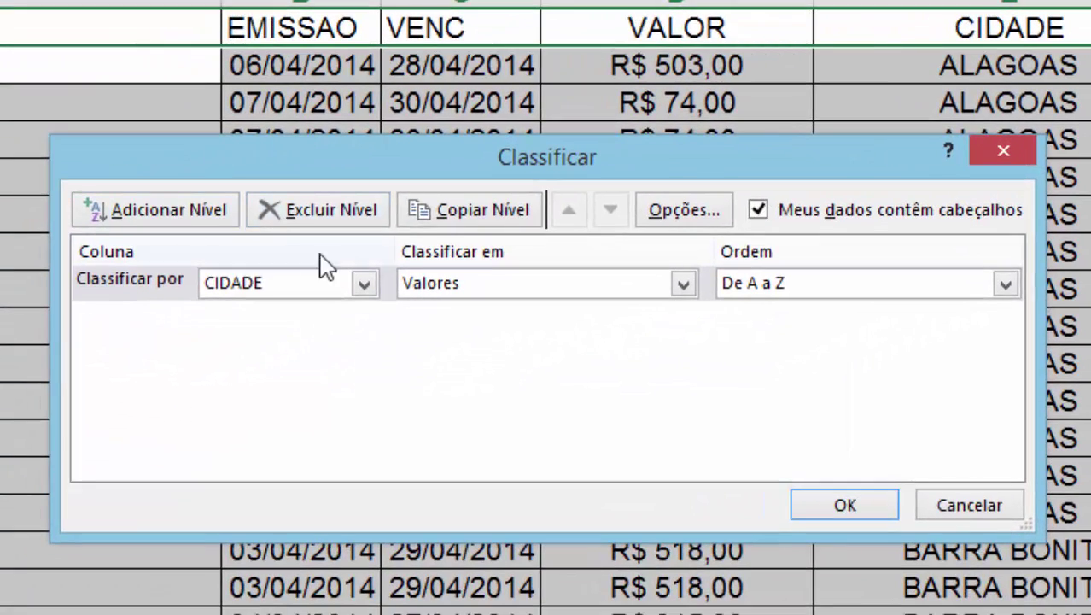
click(363, 284)
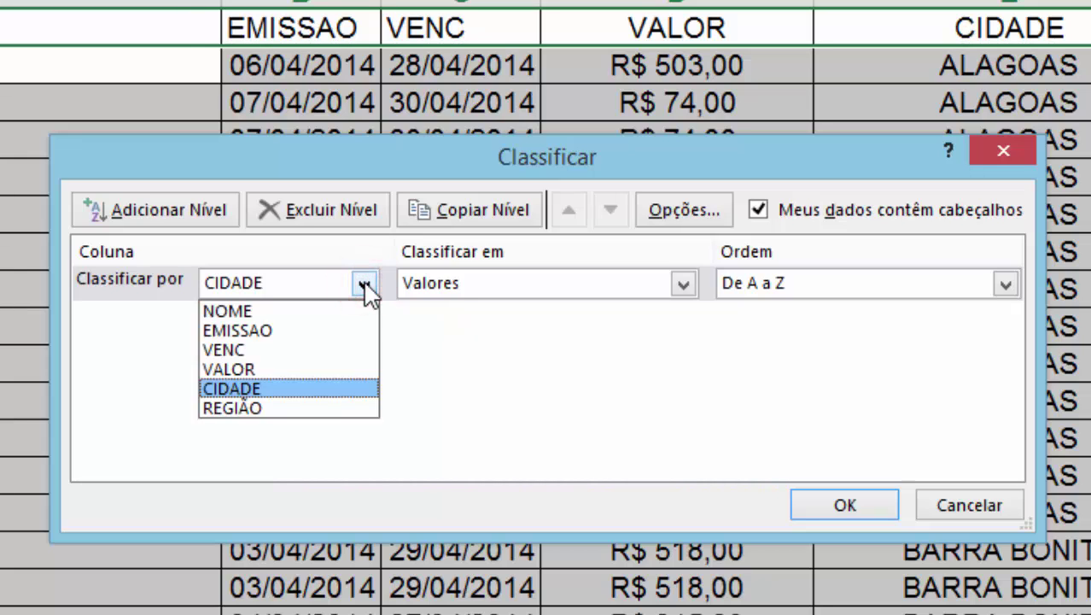
click(316, 409)
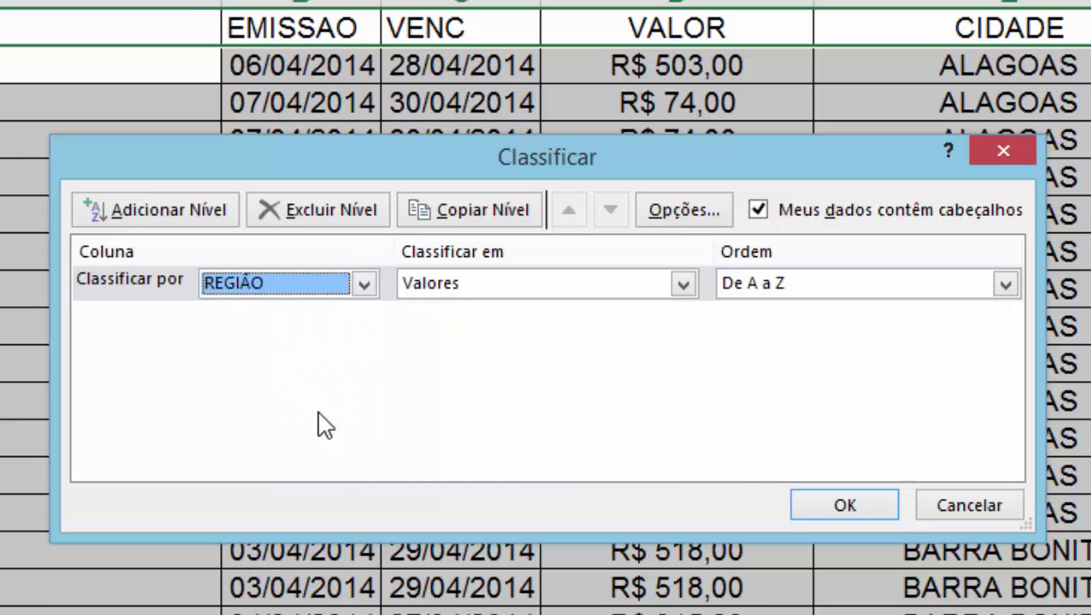
click(483, 280)
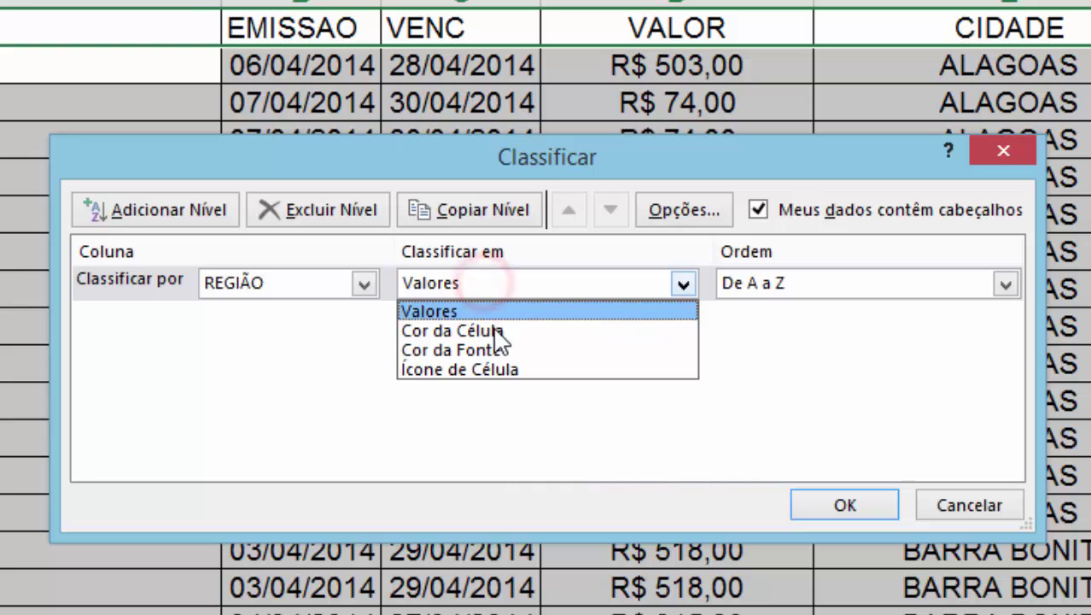
click(825, 281)
click(827, 284)
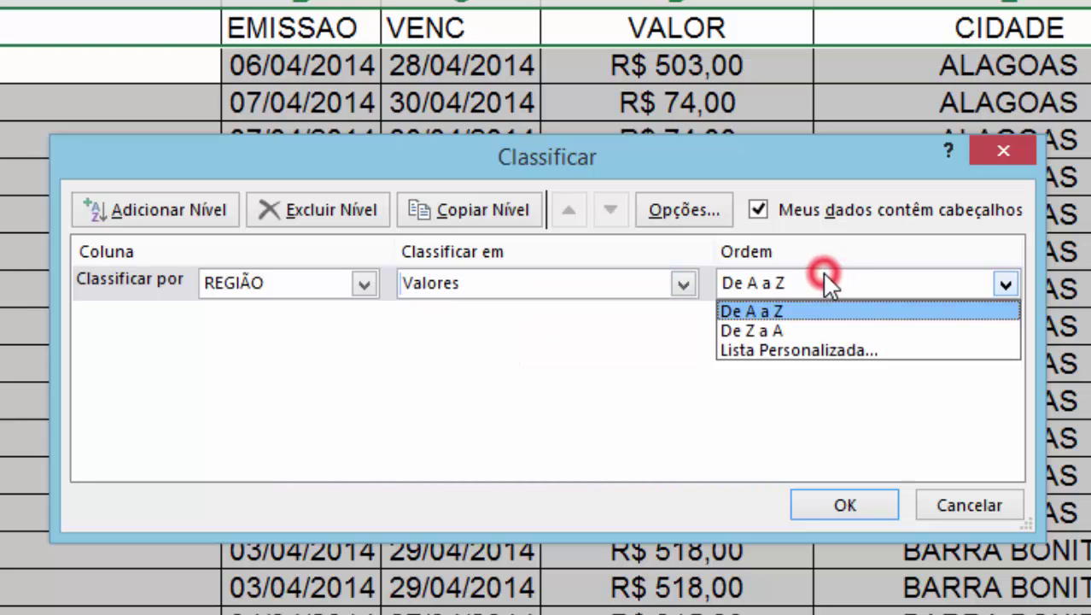
click(825, 282)
Step: Add CIDADE as the second sort level, on Valores from A to Z, and apply the sort
click(128, 215)
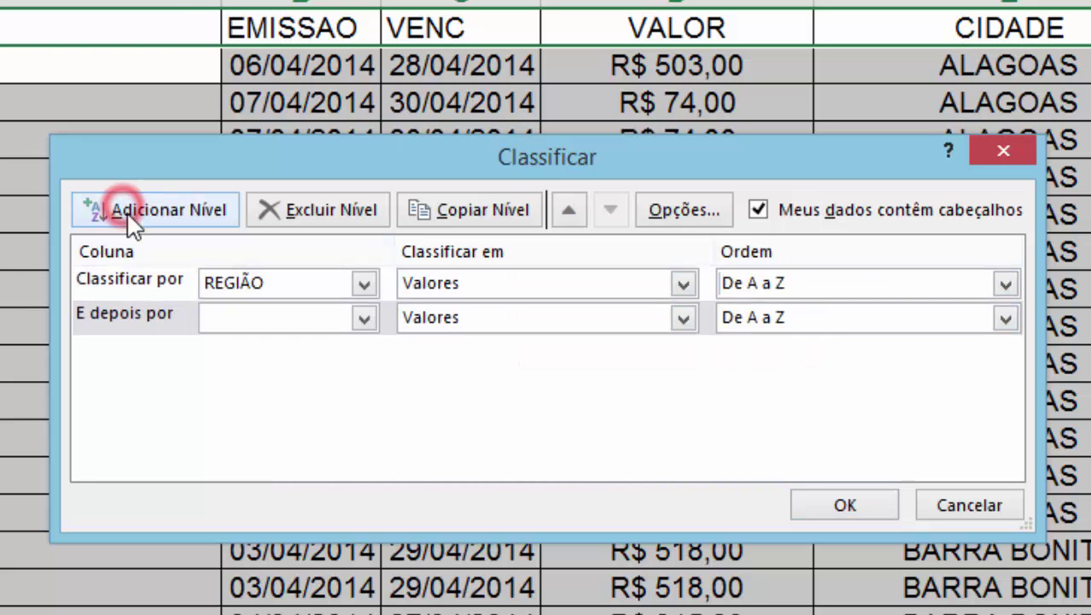
click(364, 318)
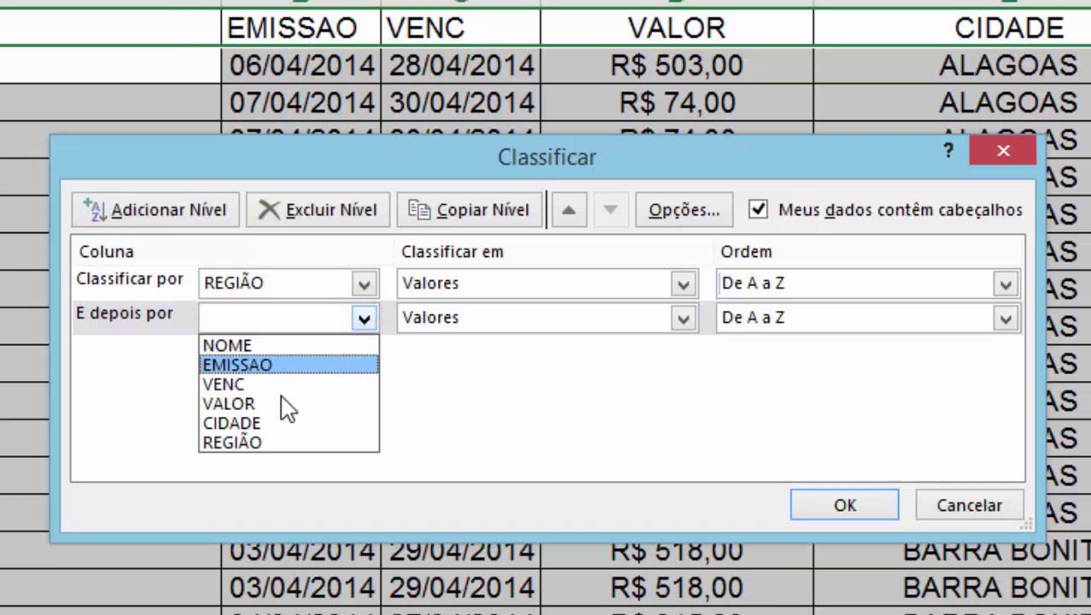
click(285, 424)
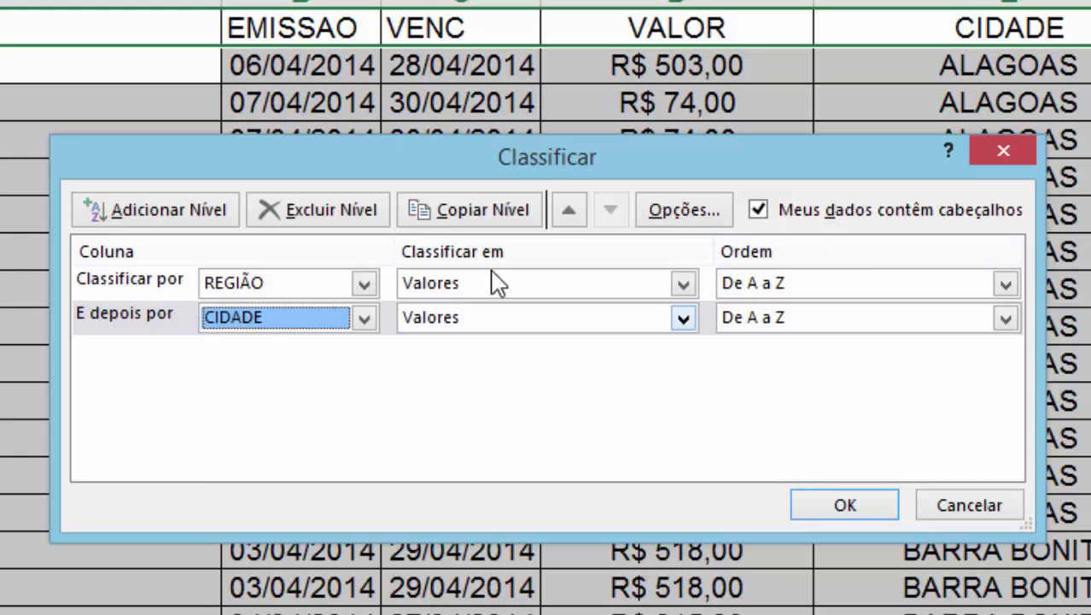
click(867, 504)
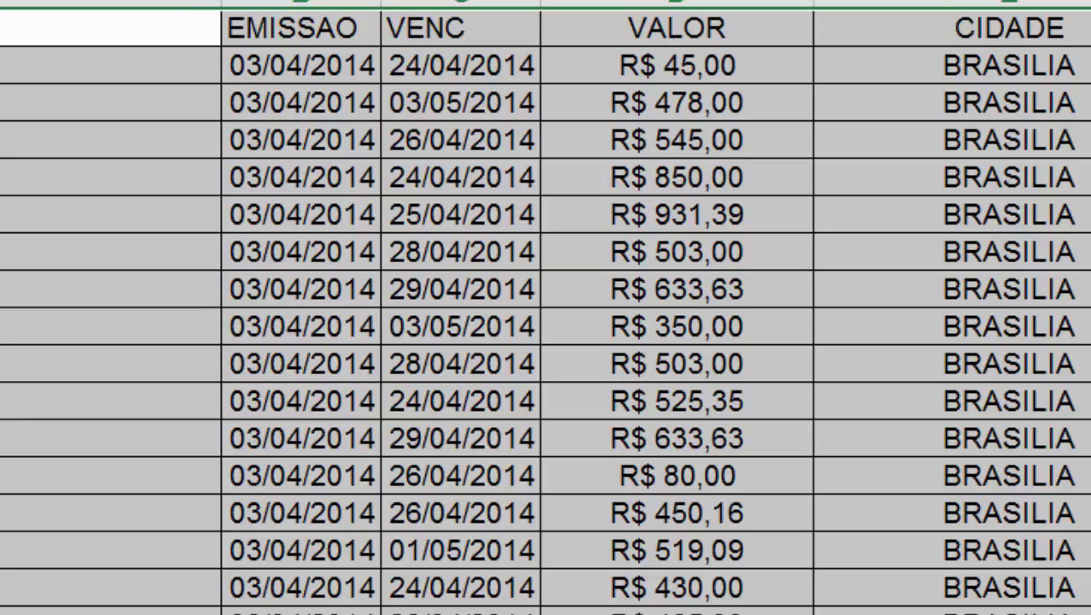
Step: Check how the cities are ordered within the CENTRO-OESTE region in the sorted table
scroll(965, 245, down, 15)
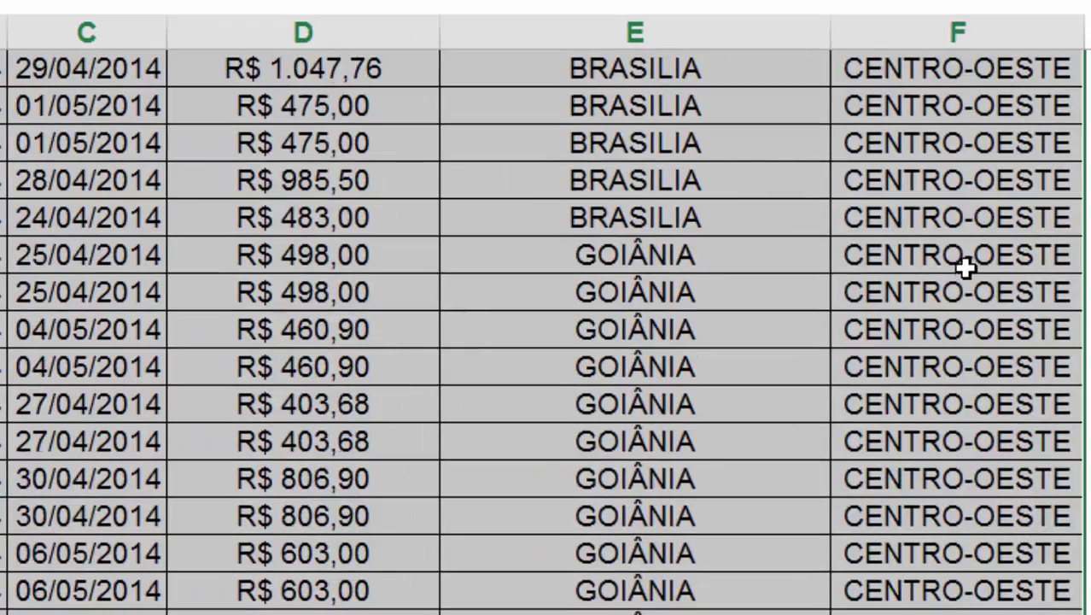
scroll(965, 246, up, 12)
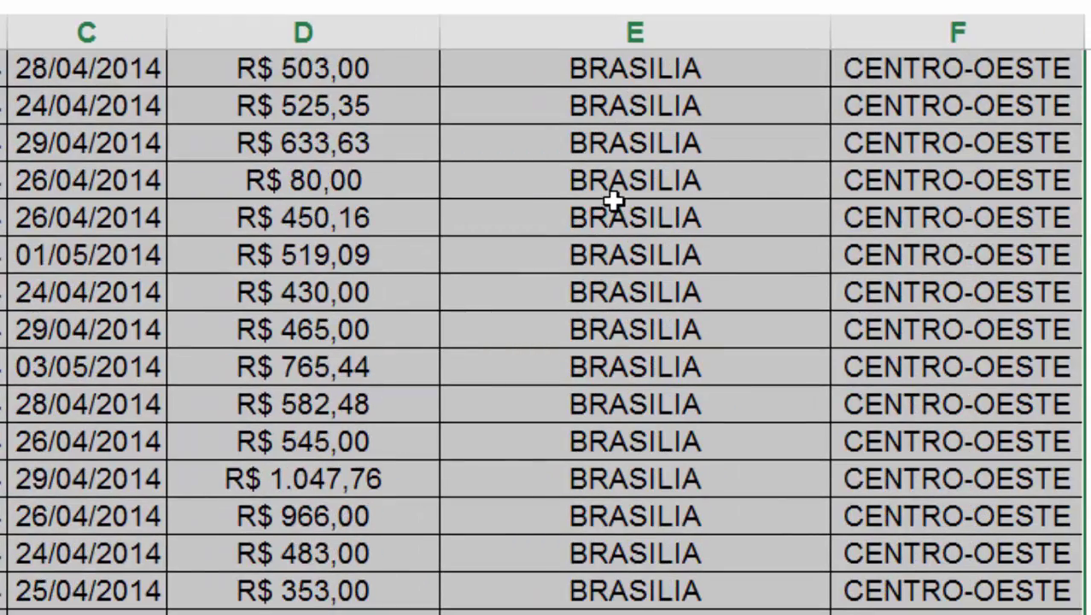
scroll(618, 384, down, 5)
scroll(618, 384, down, 1)
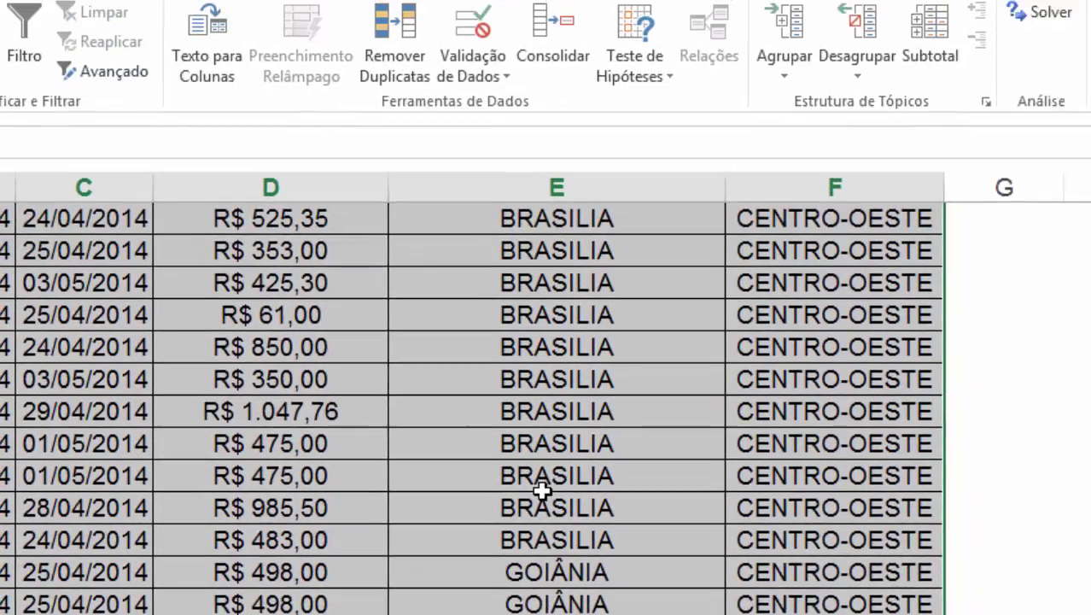
scroll(618, 385, up, 9)
Step: Try to start a Subtotal with an empty cell in column I, outside the table, selected
click(683, 385)
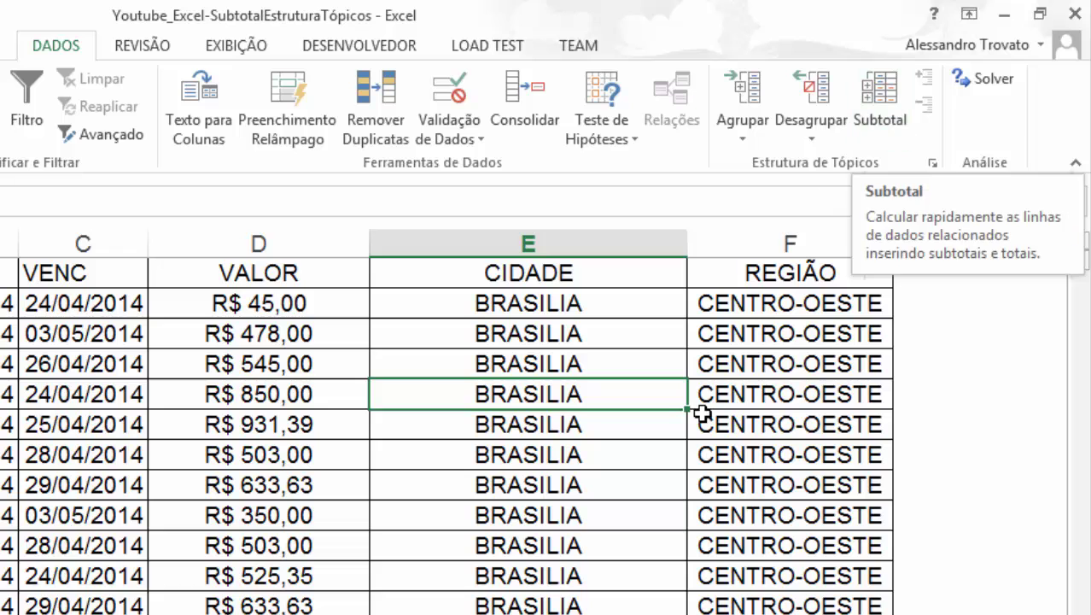
click(1018, 403)
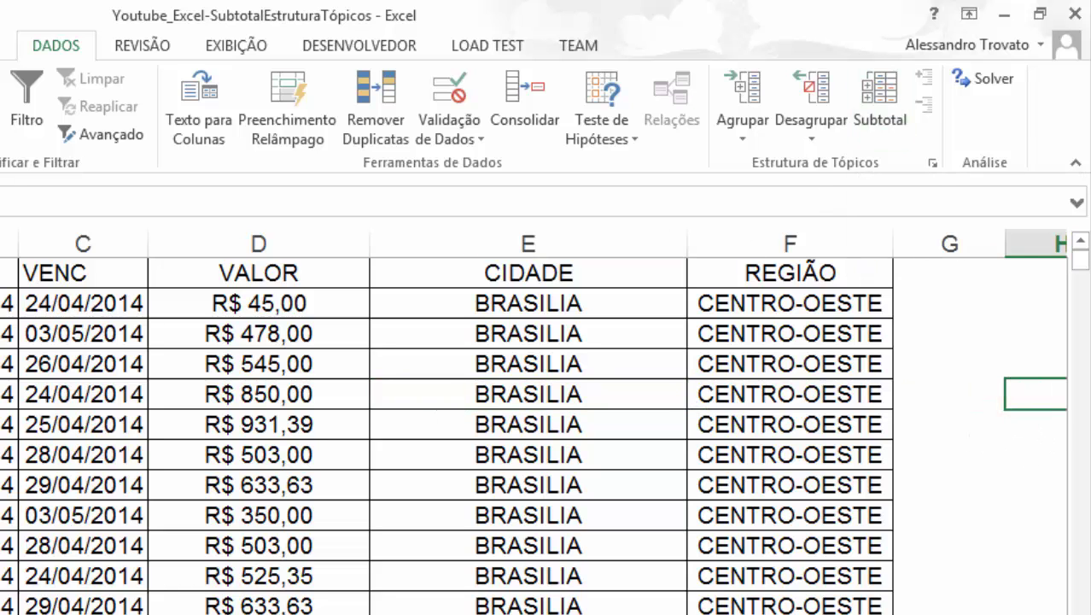
scroll(654, 401, right, 3)
click(653, 398)
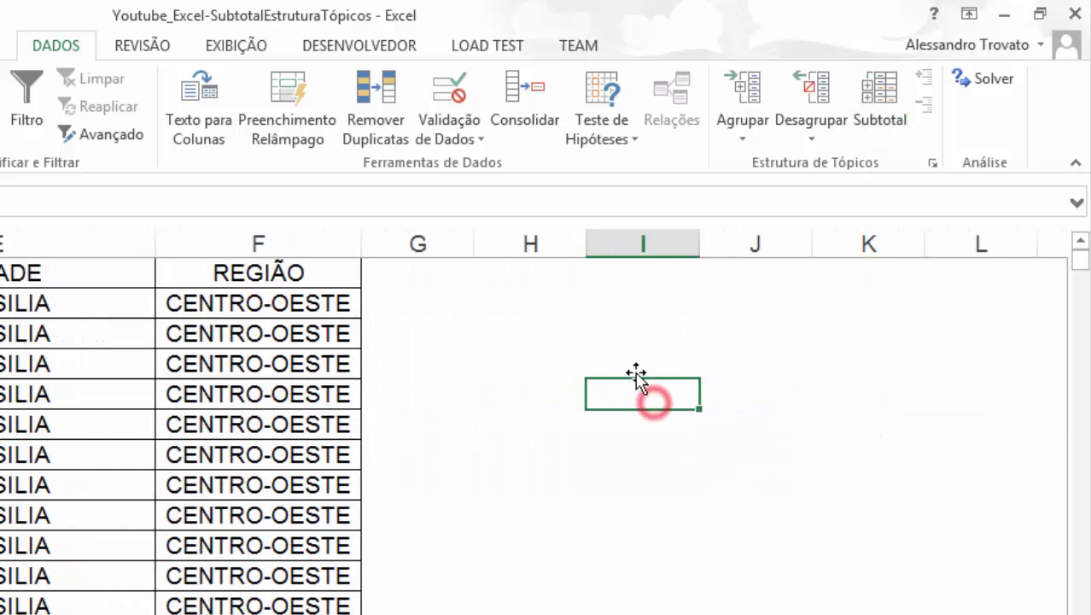
click(889, 93)
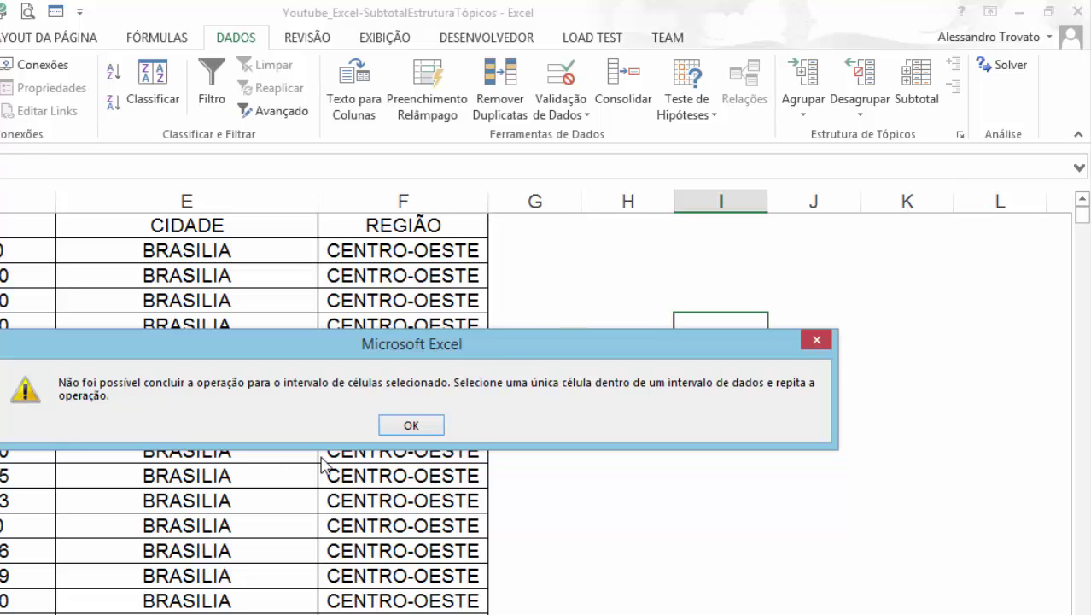
click(431, 424)
Step: Subtotal the table at each change in REGIÃO, using Soma on VALOR, with a cell inside the data selected
click(122, 348)
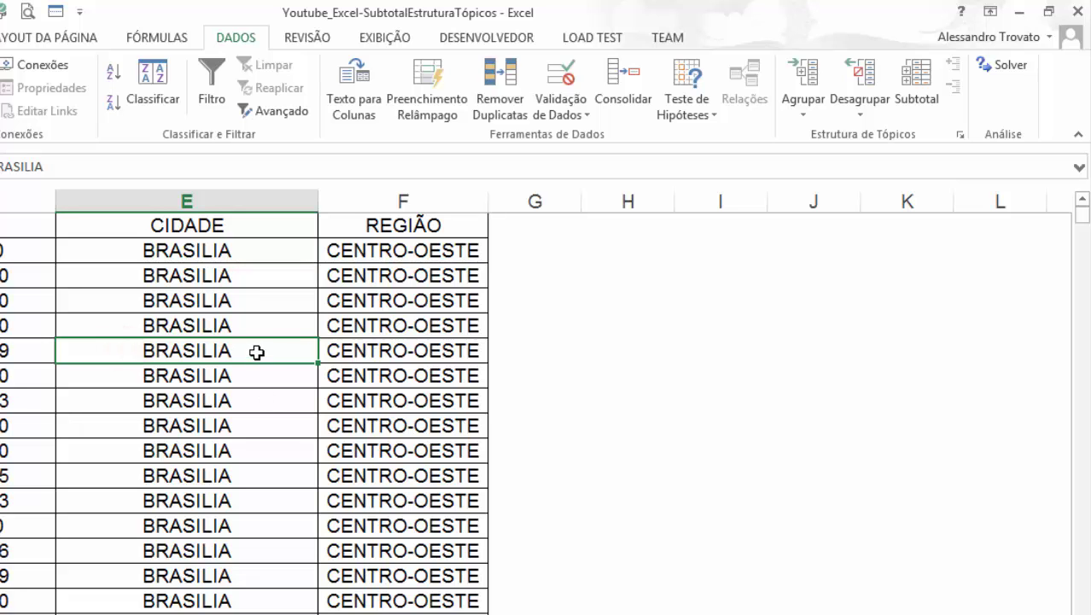
click(910, 109)
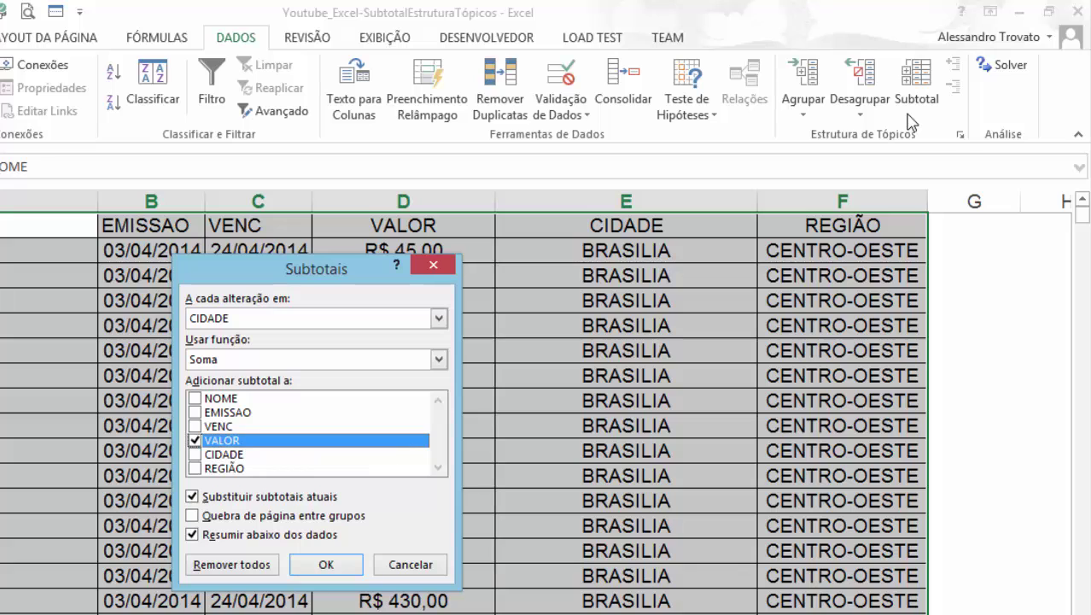
click(232, 312)
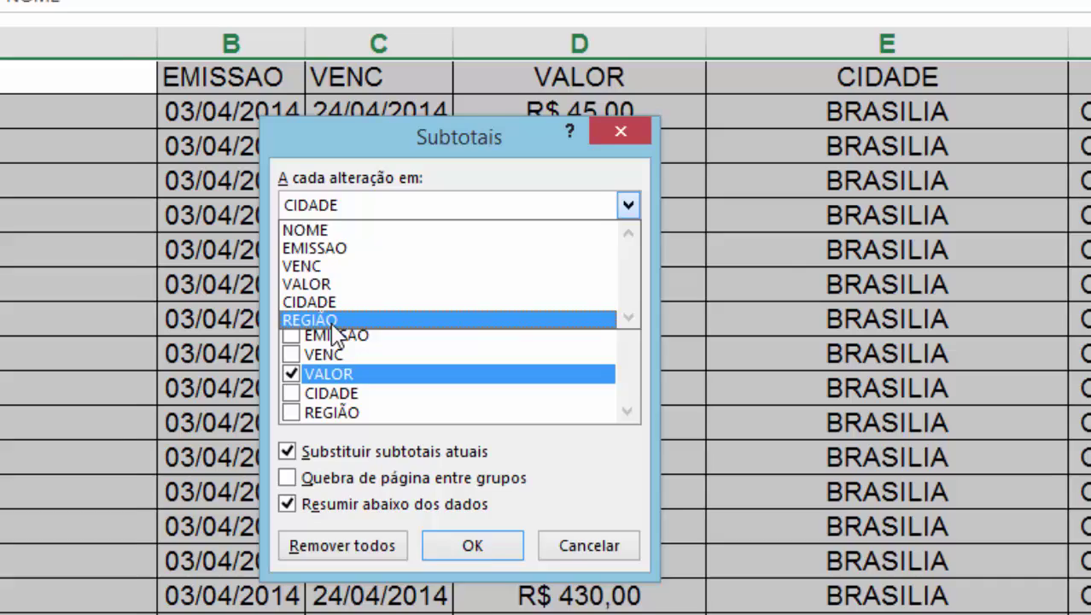
click(331, 321)
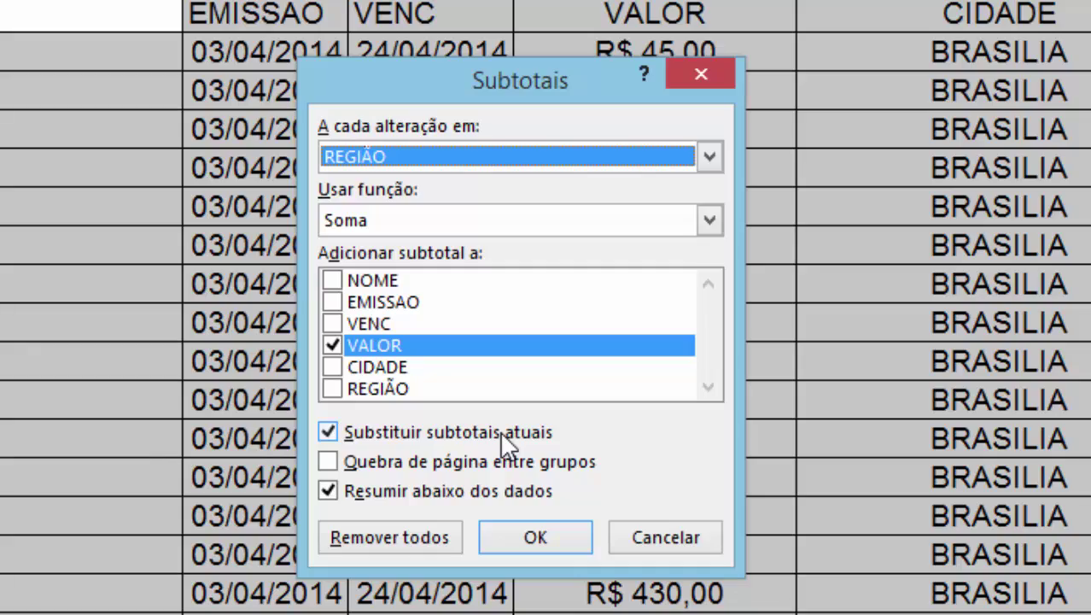
click(489, 540)
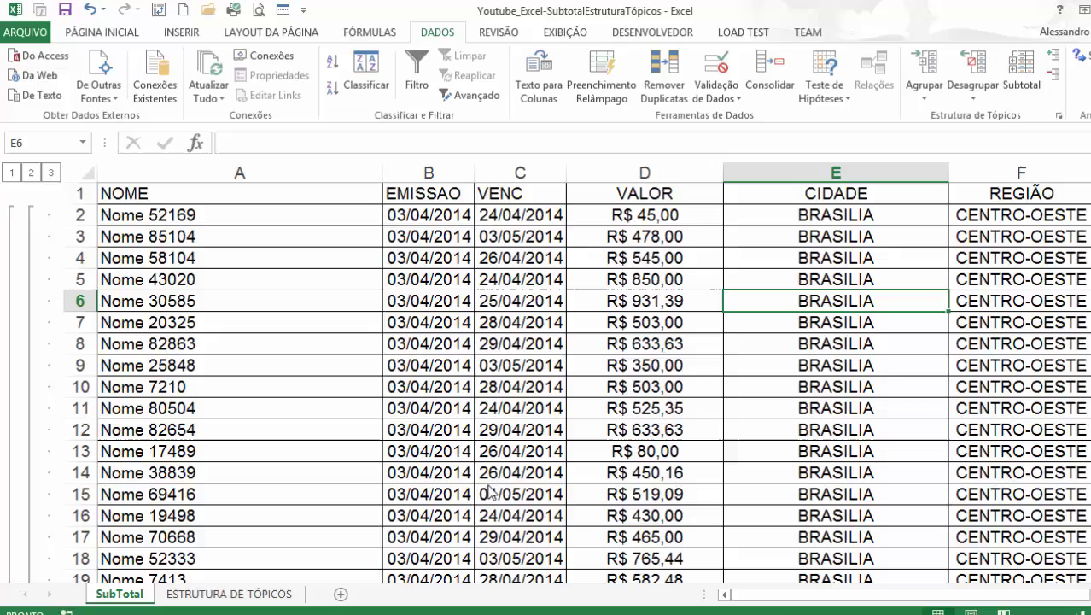
Step: Look through the table to examine where the region subtotal rows were inserted
scroll(491, 491, down, 7)
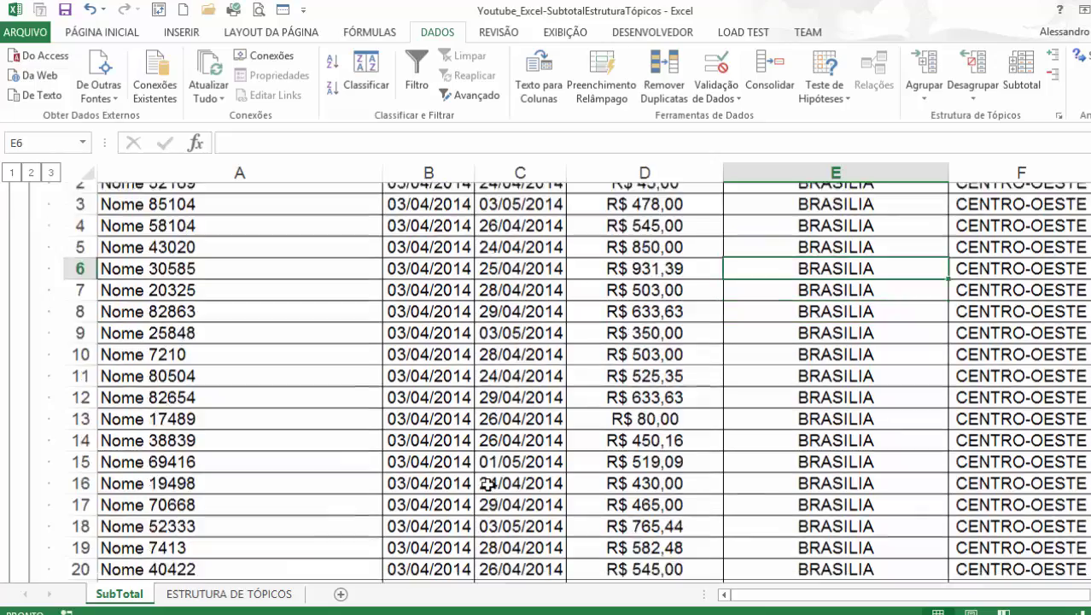
scroll(487, 484, down, 7)
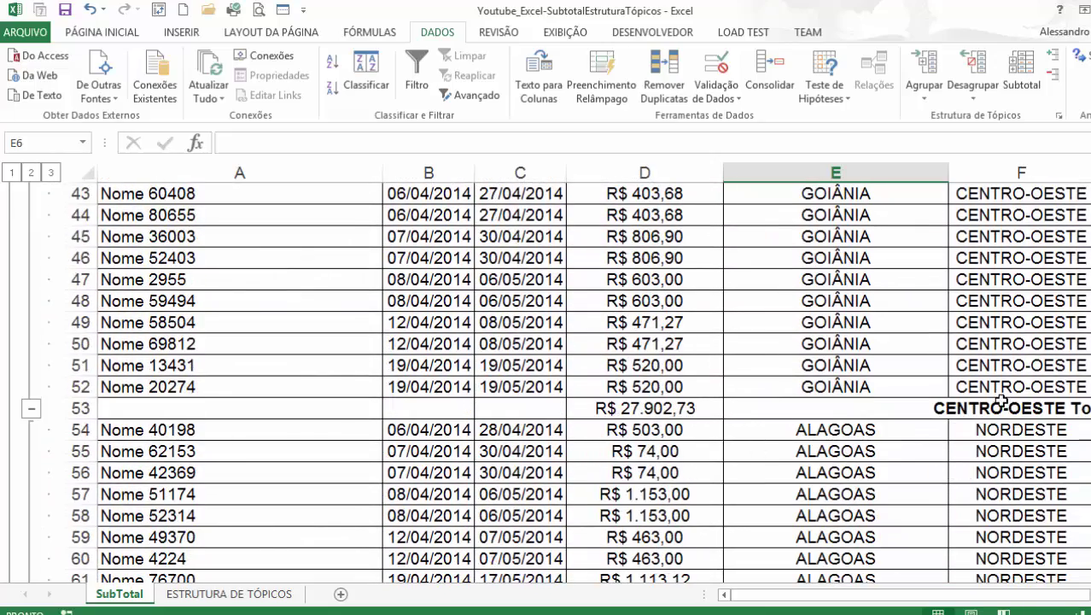
scroll(753, 409, down, 8)
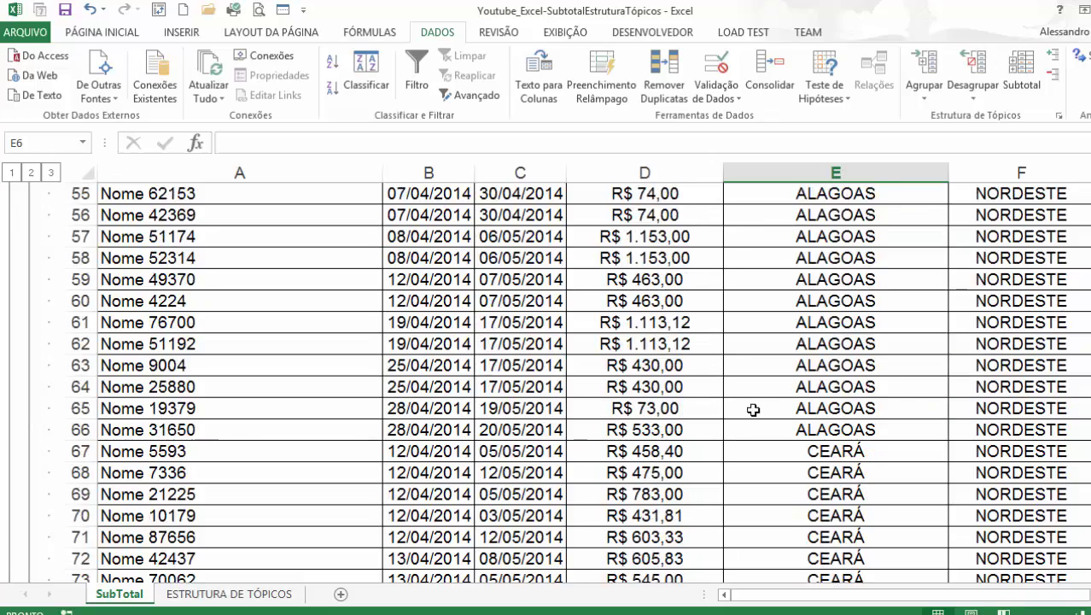
scroll(753, 409, up, 16)
scroll(752, 408, up, 6)
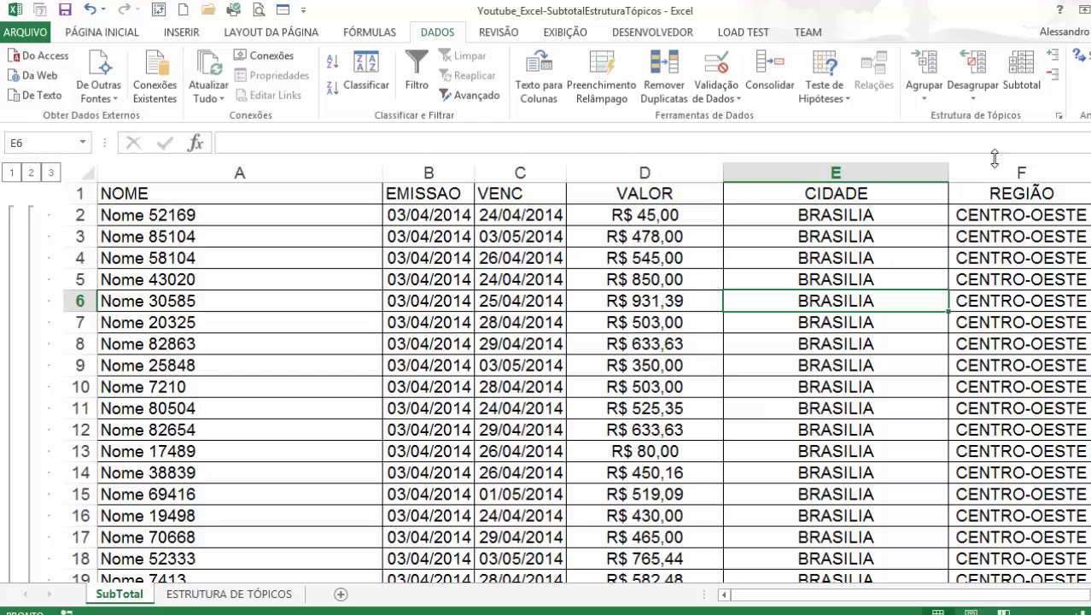
Step: Add a second subtotal at each change in CIDADE, using Soma on VALOR, without replacing the current subtotals
click(1014, 89)
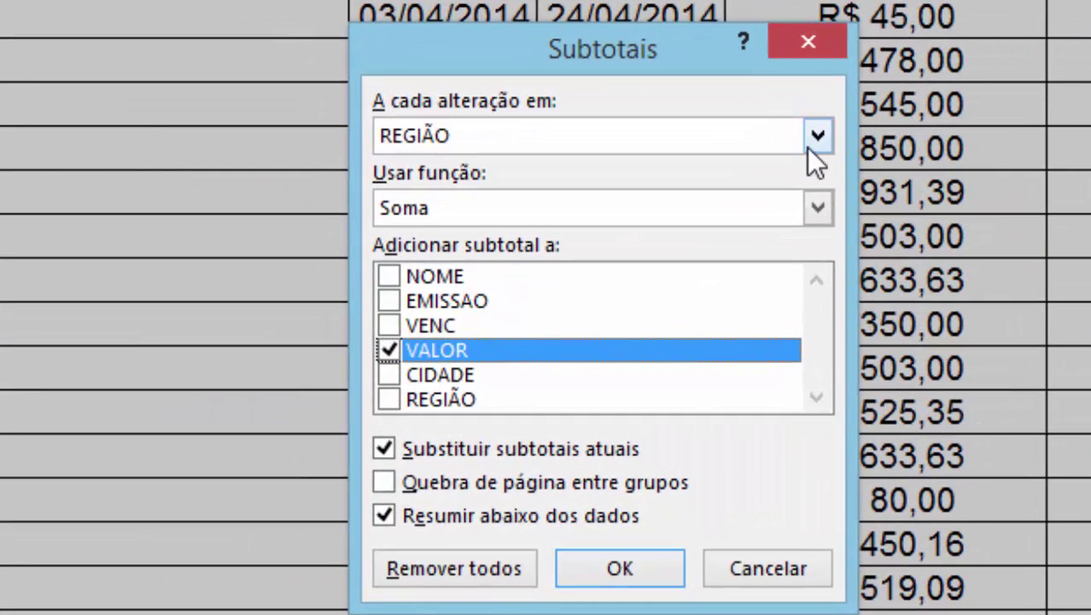
click(808, 147)
click(564, 253)
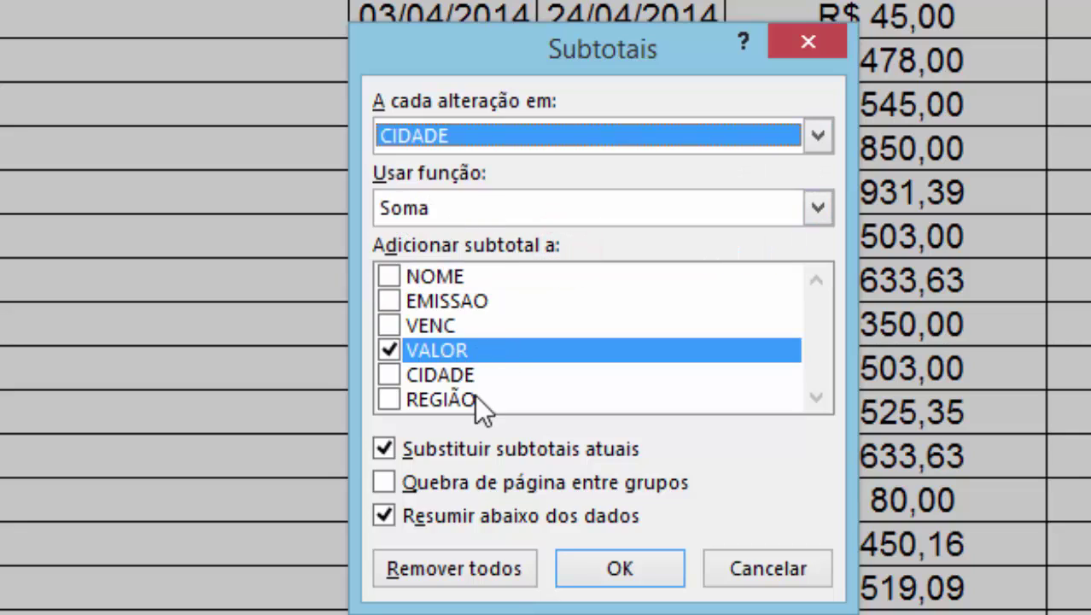
click(383, 448)
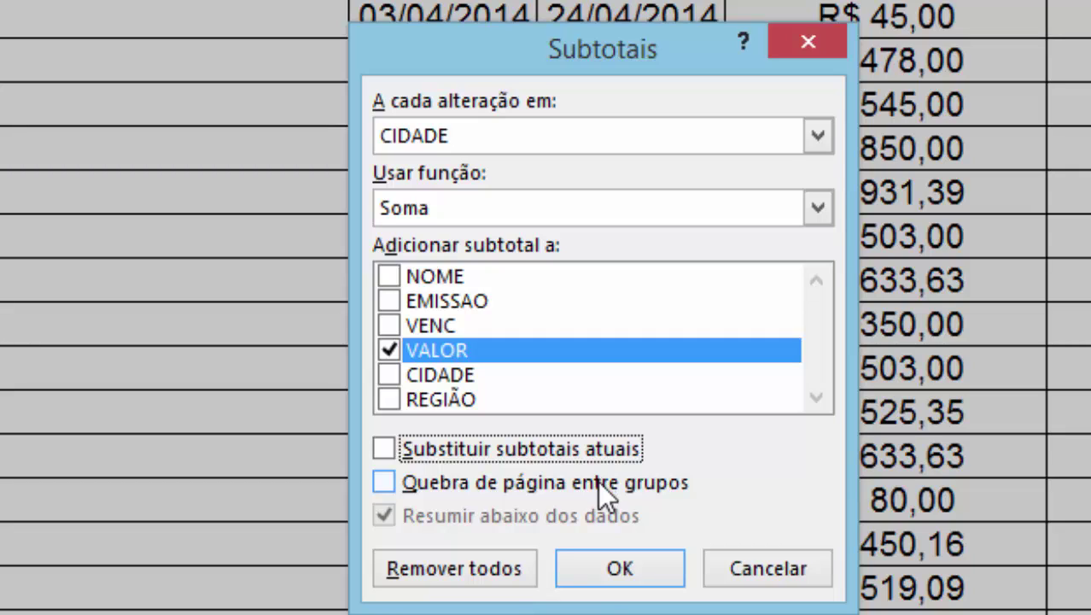
click(653, 584)
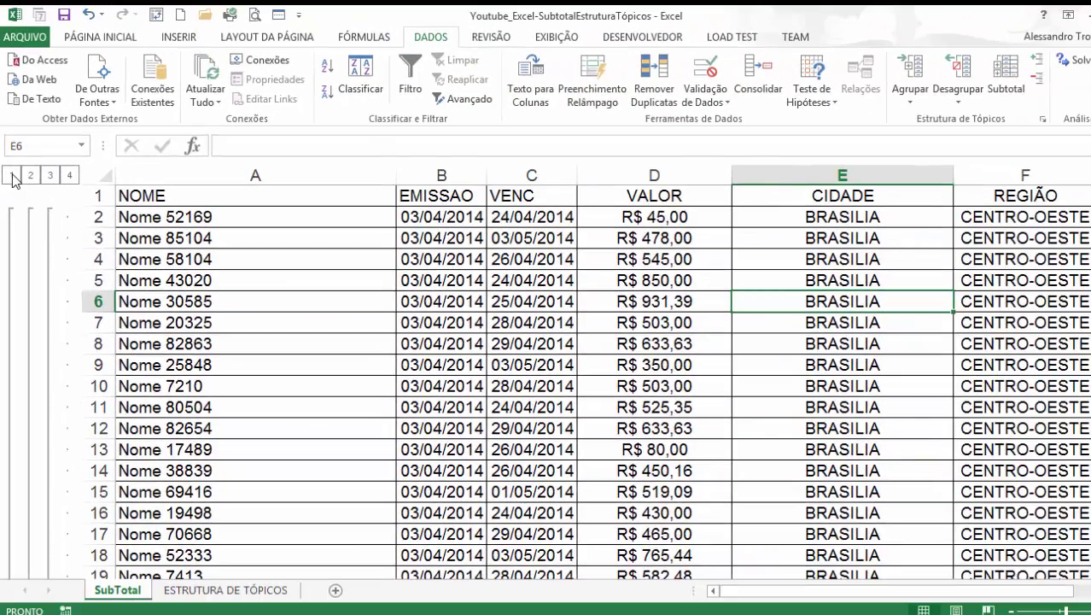
Step: Show outline levels 1 to 4 one after another, autofitting the REGIÃO column's width while level 2 is shown
click(30, 201)
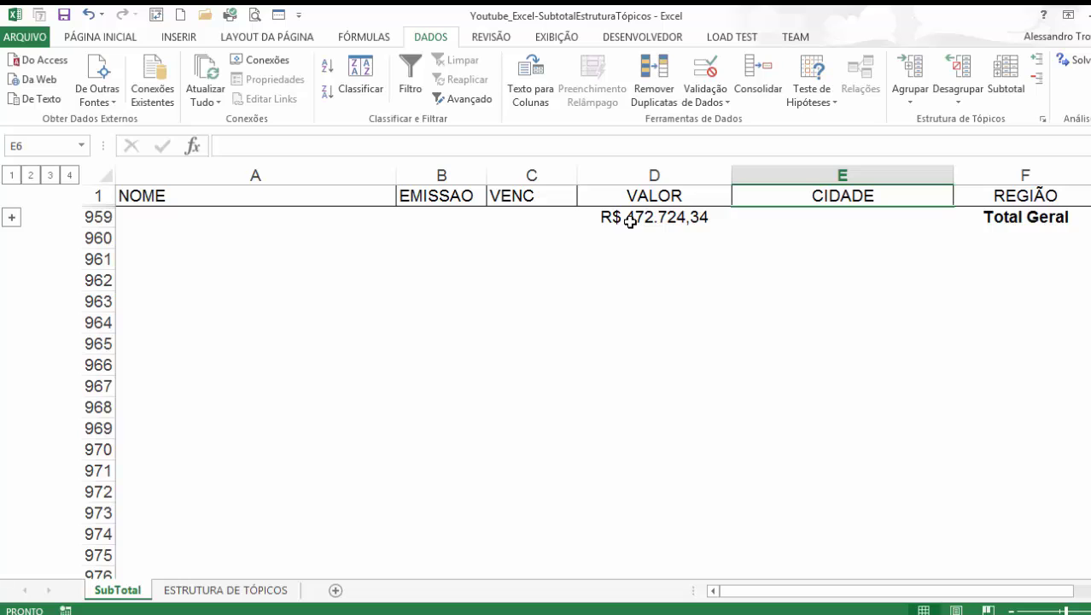
click(31, 175)
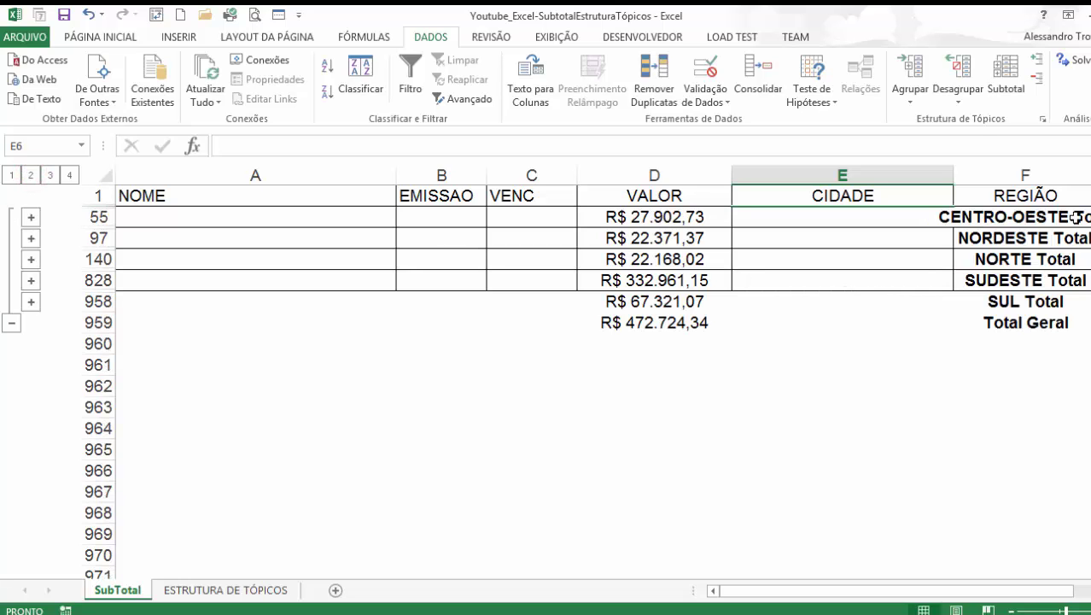
double_click(1090, 172)
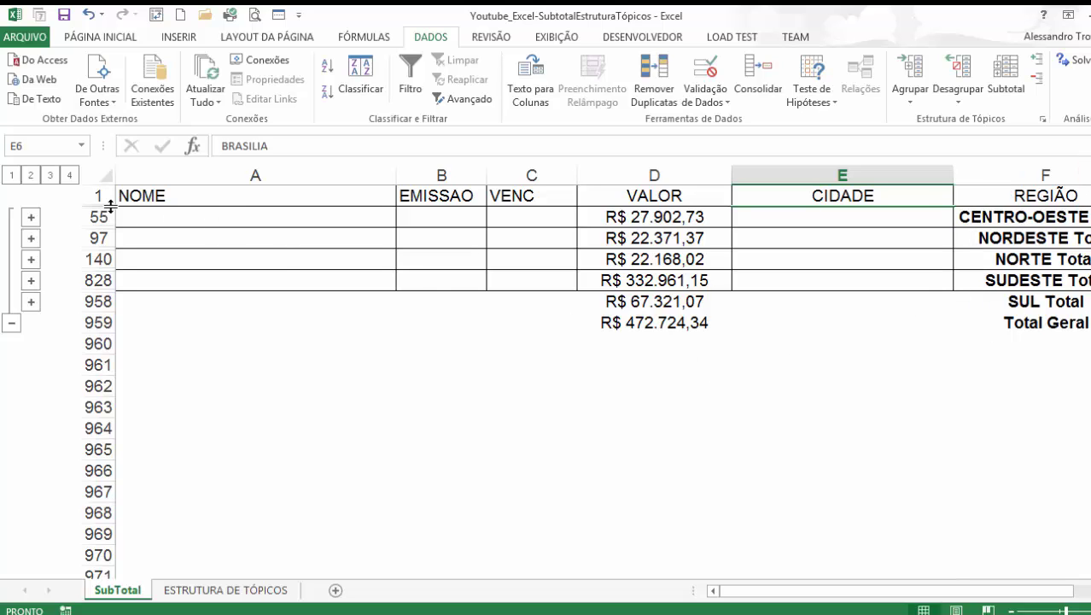
click(49, 177)
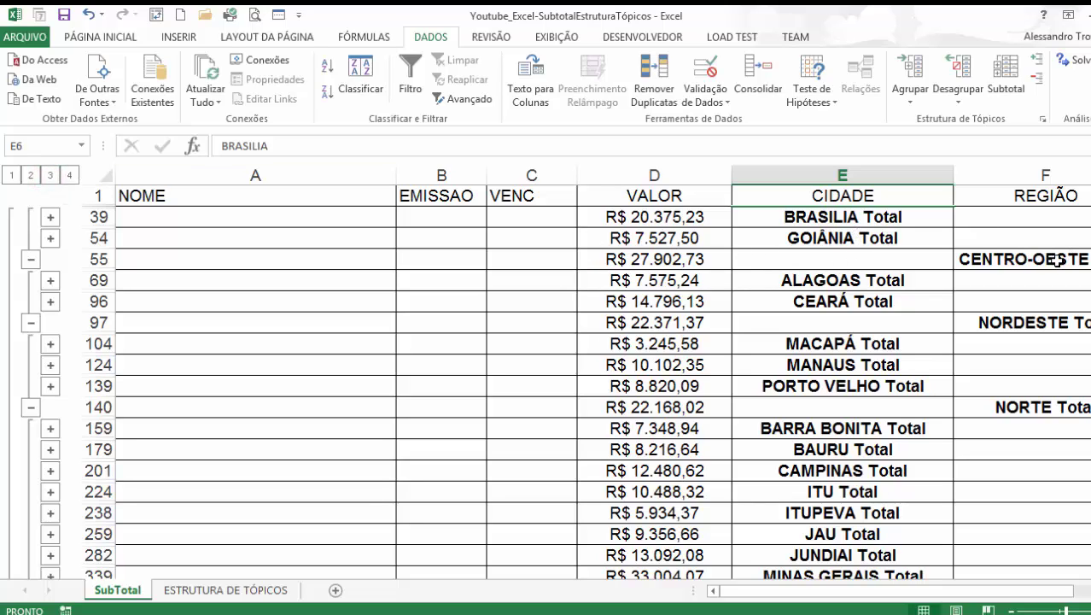
click(70, 175)
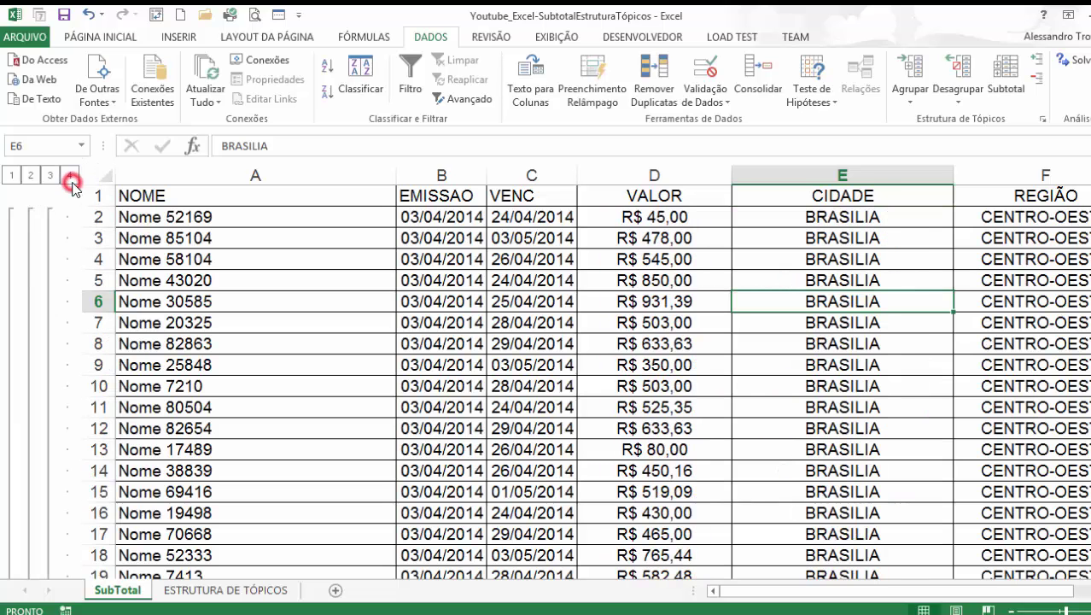
Step: Inspect the SUBTOTAL formula and its function number in the BRASILIA total cell D39, leaving the formula as is
scroll(251, 411, down, 12)
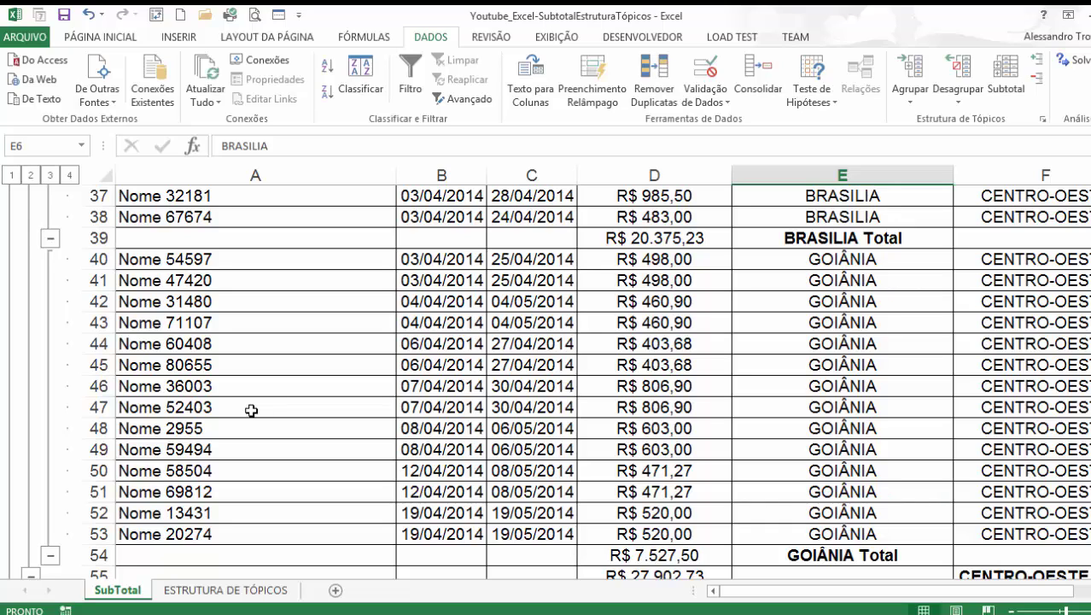
click(650, 236)
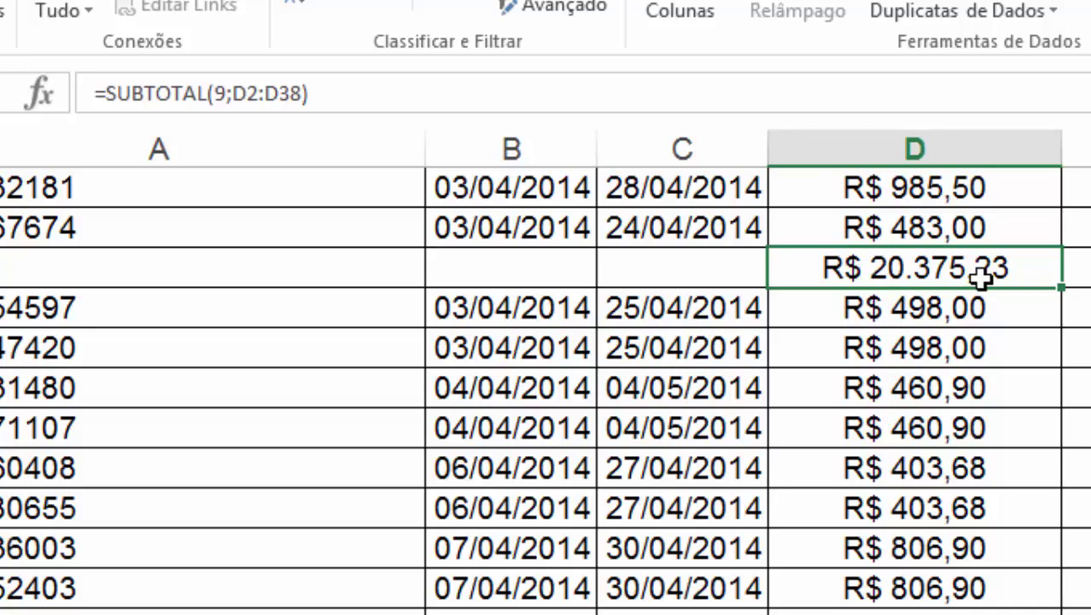
click(147, 92)
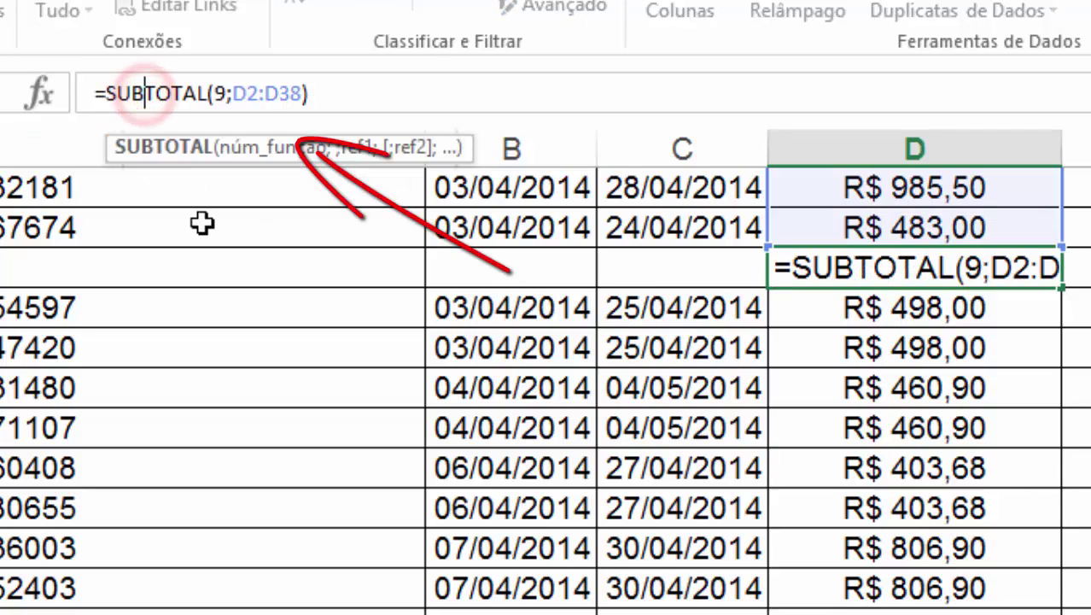
click(222, 94)
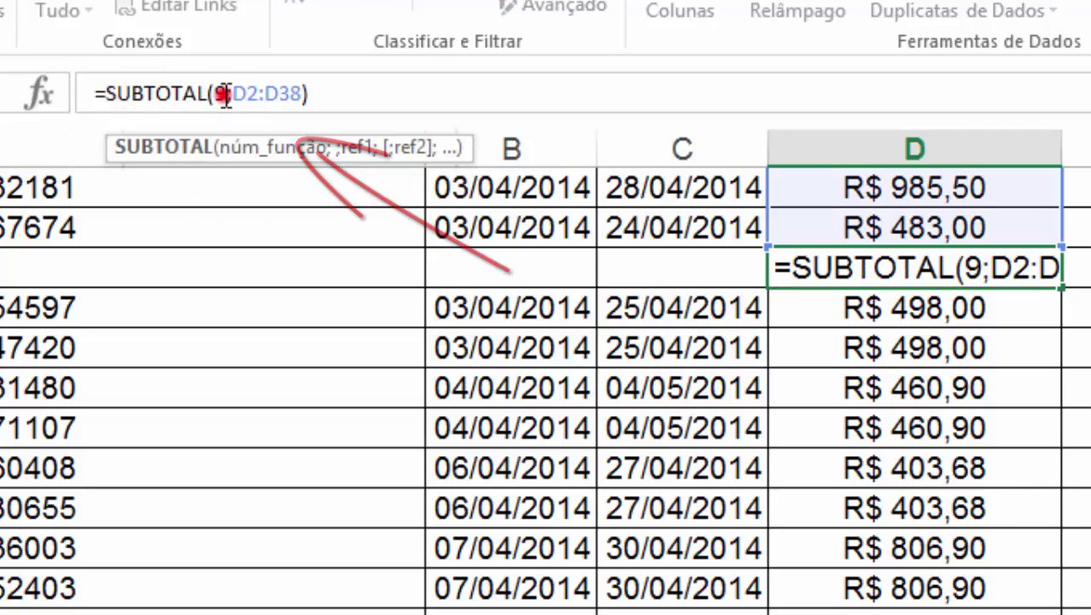
click(220, 94)
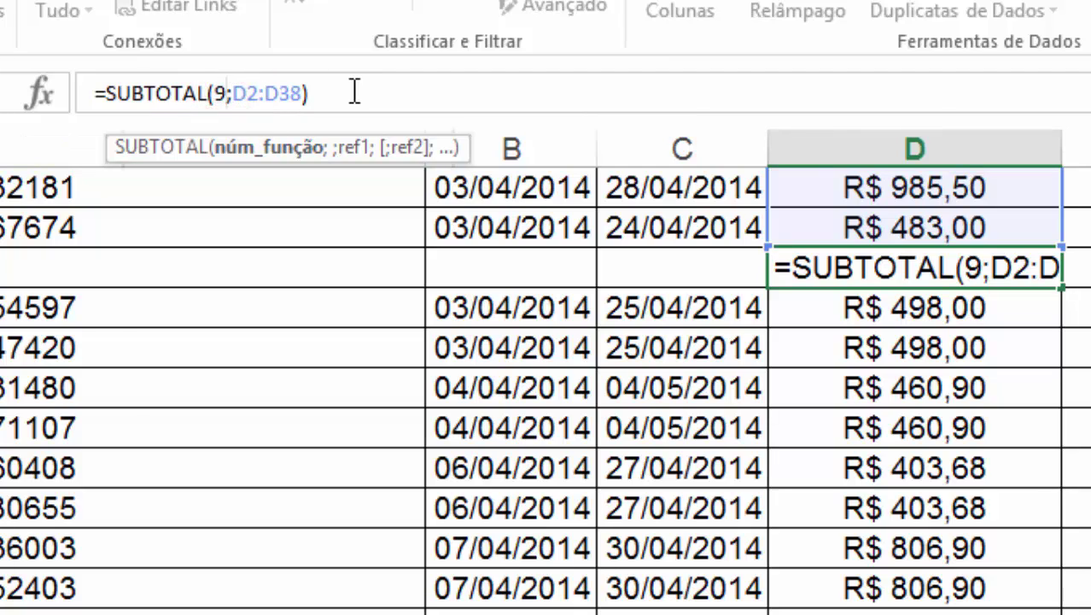
key(Return)
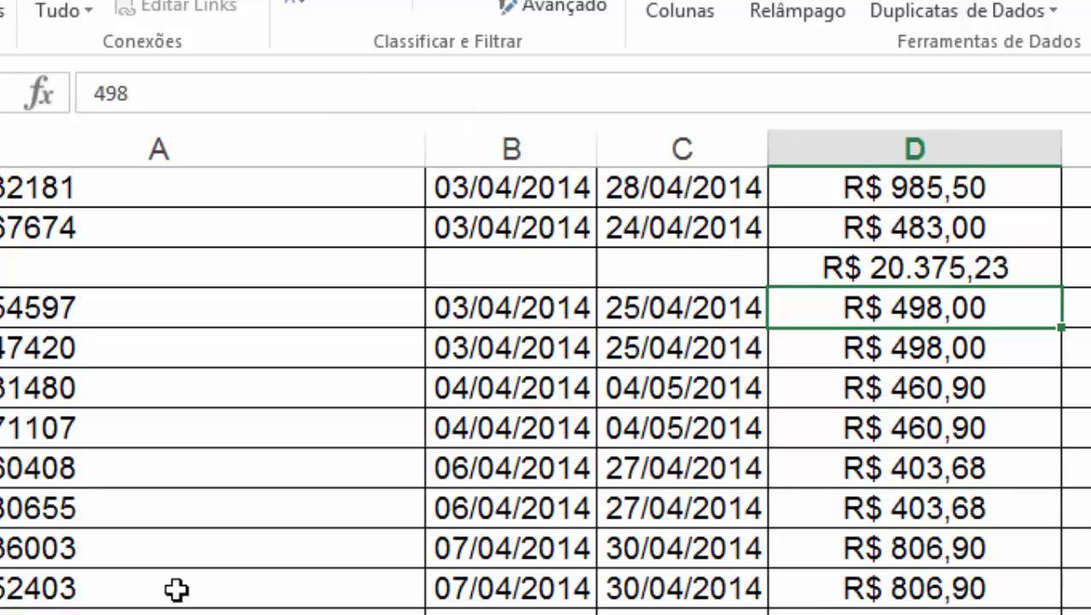
Step: Review the BRASILIA values in column D from row 38 up to row 2 that the subtotal covers
scroll(816, 594, up, 3)
click(957, 567)
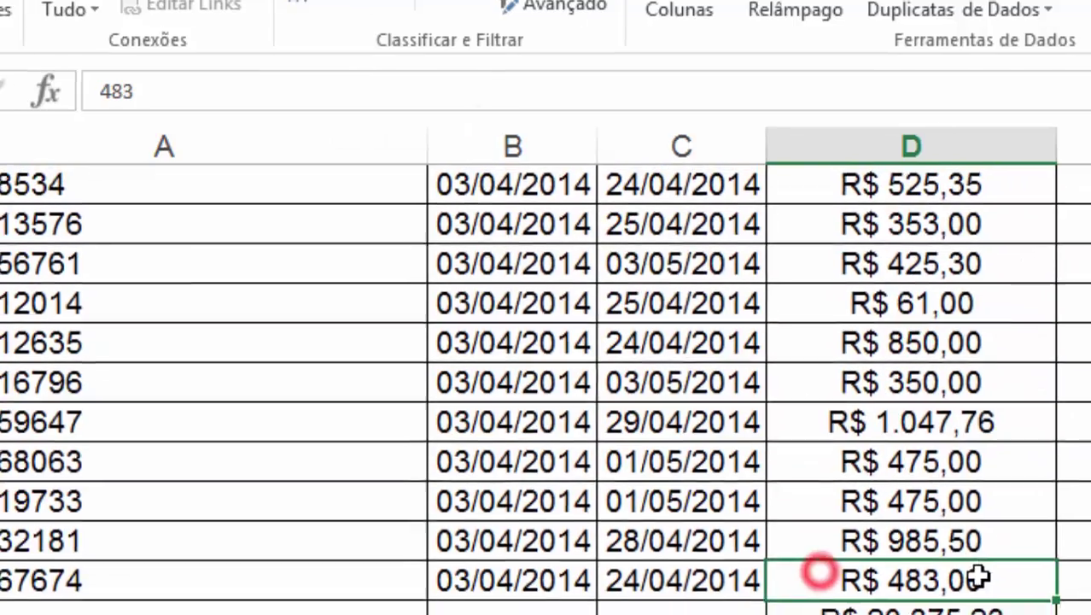
scroll(845, 598, up, 3)
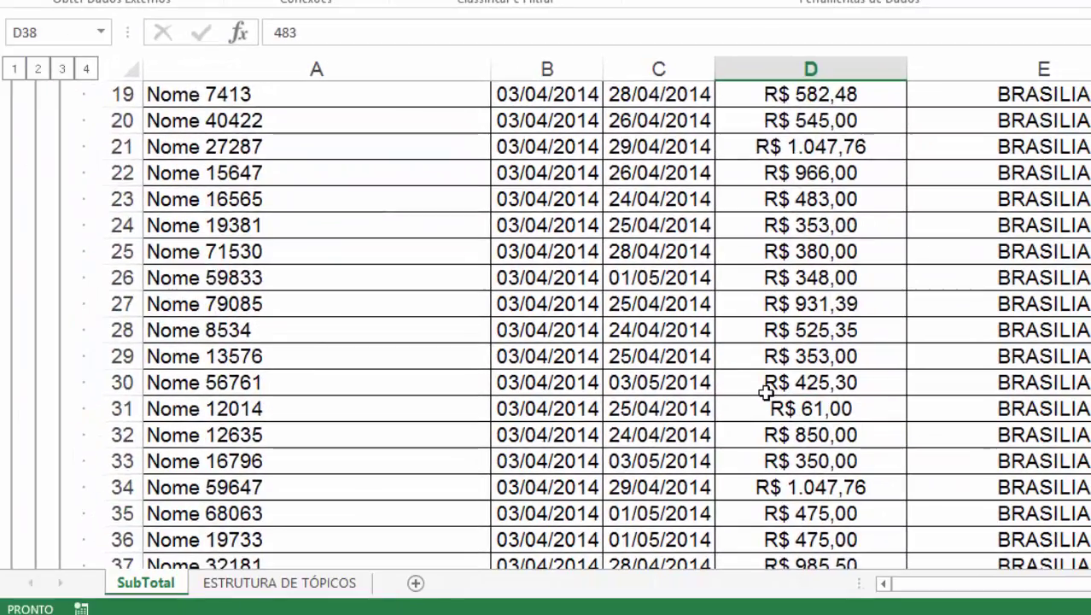
scroll(766, 391, up, 6)
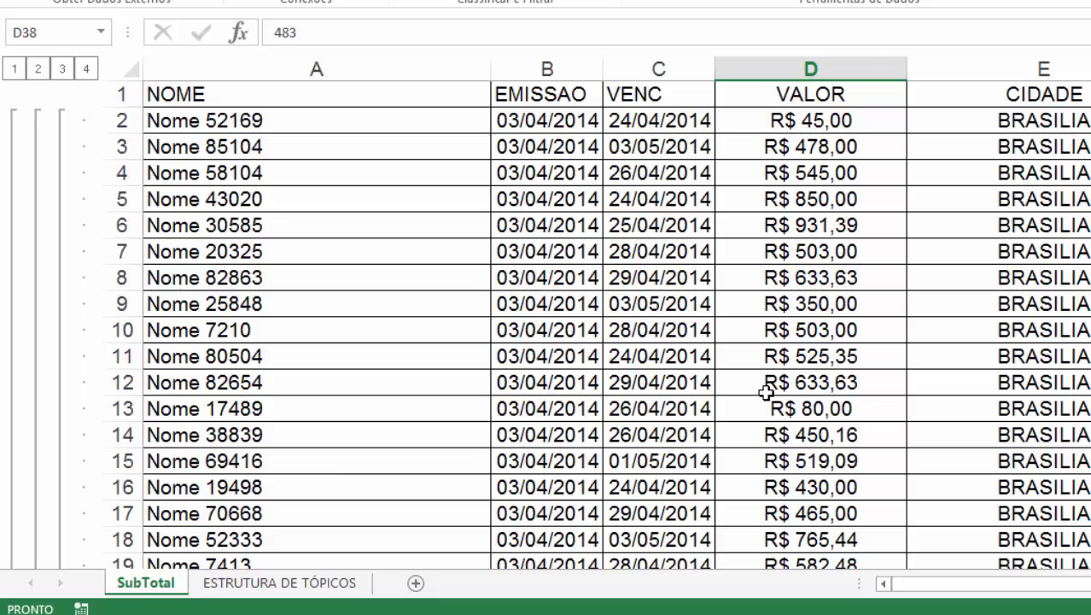
scroll(766, 391, down, 11)
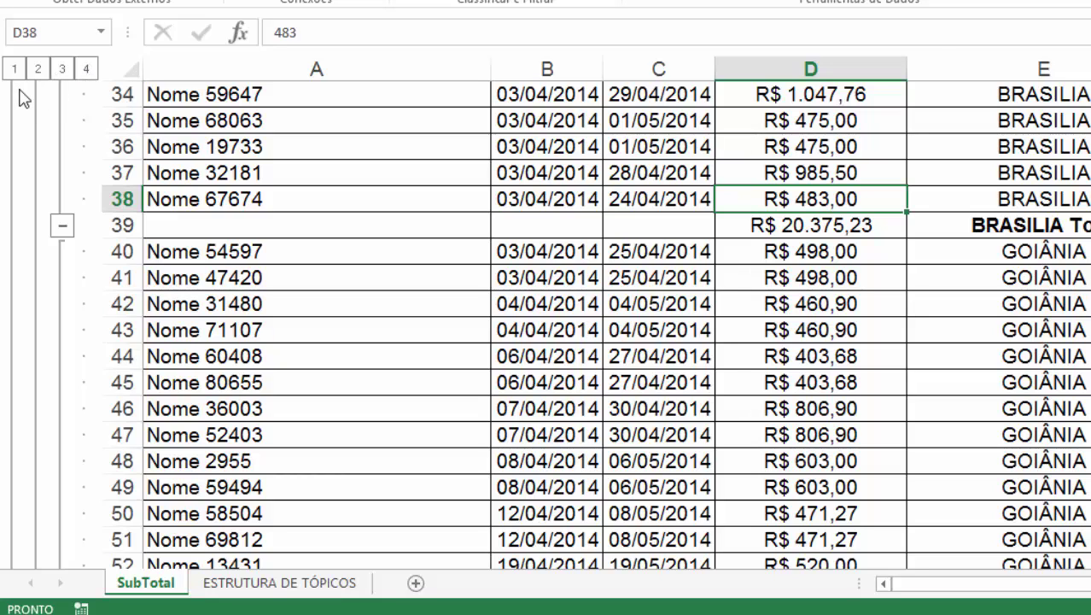
Step: Collapse the BRASILIA and GOIÂNIA groups so only their total rows show
click(62, 225)
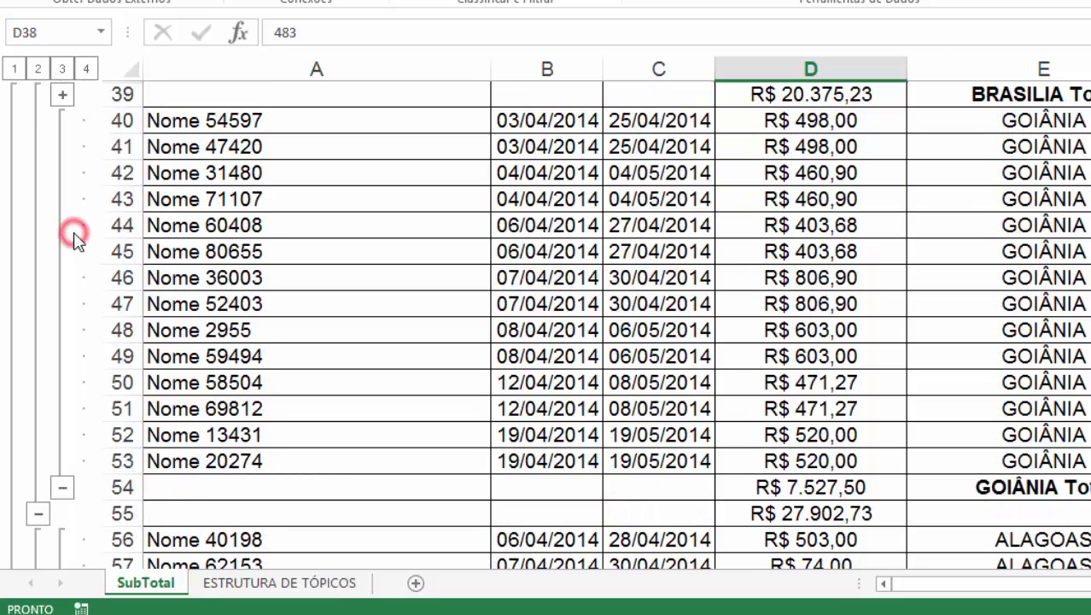
click(62, 487)
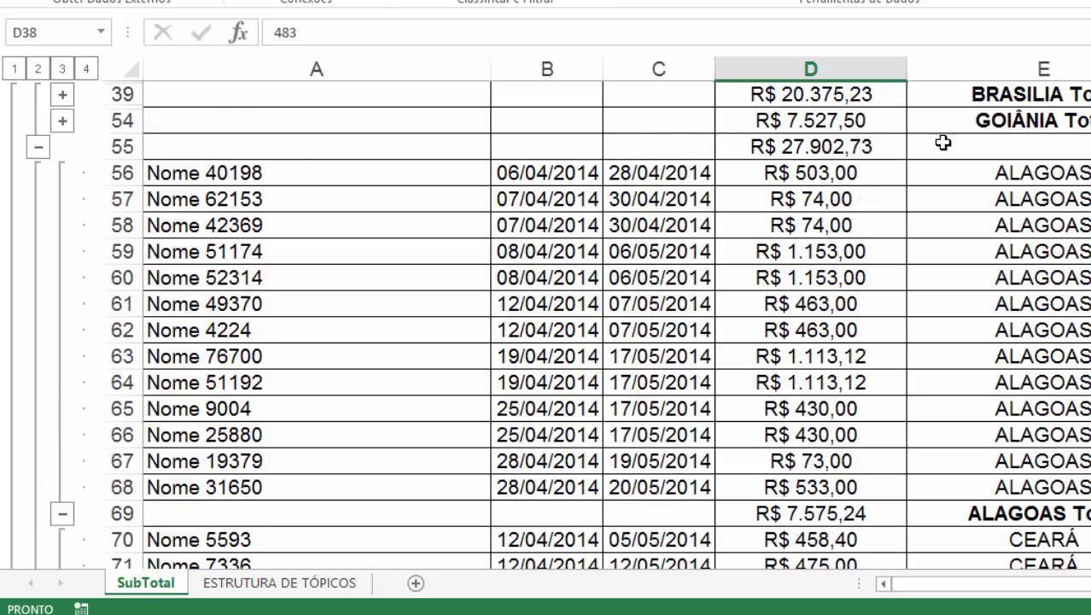
scroll(113, 183, up, 1)
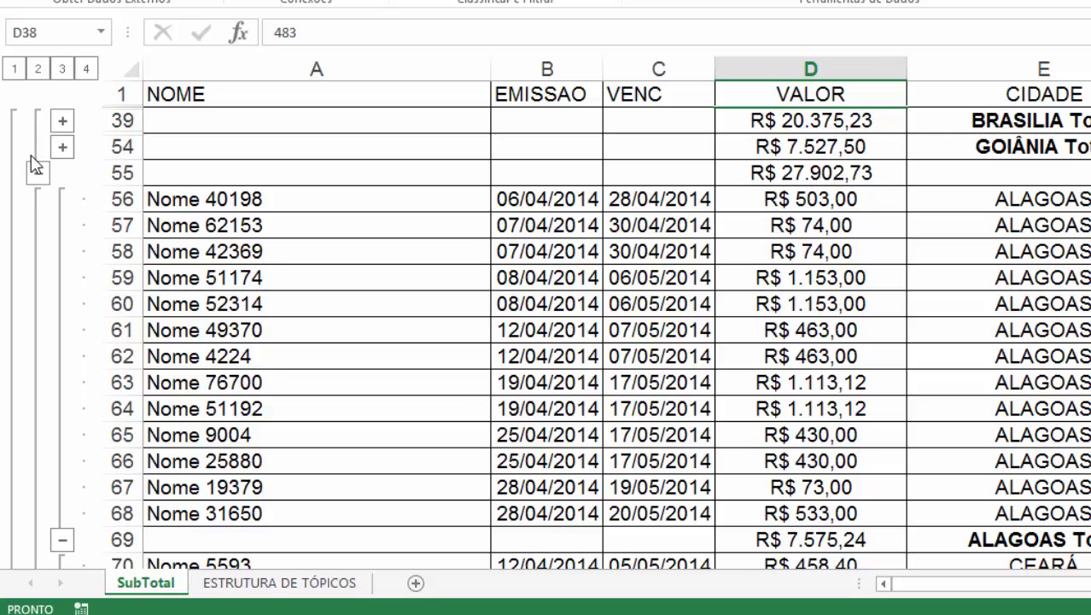
Step: Open the ESTRUTURA DE TÓPICOS sheet, examine its city and region total rows, and compare it with the SubTotal sheet
click(280, 586)
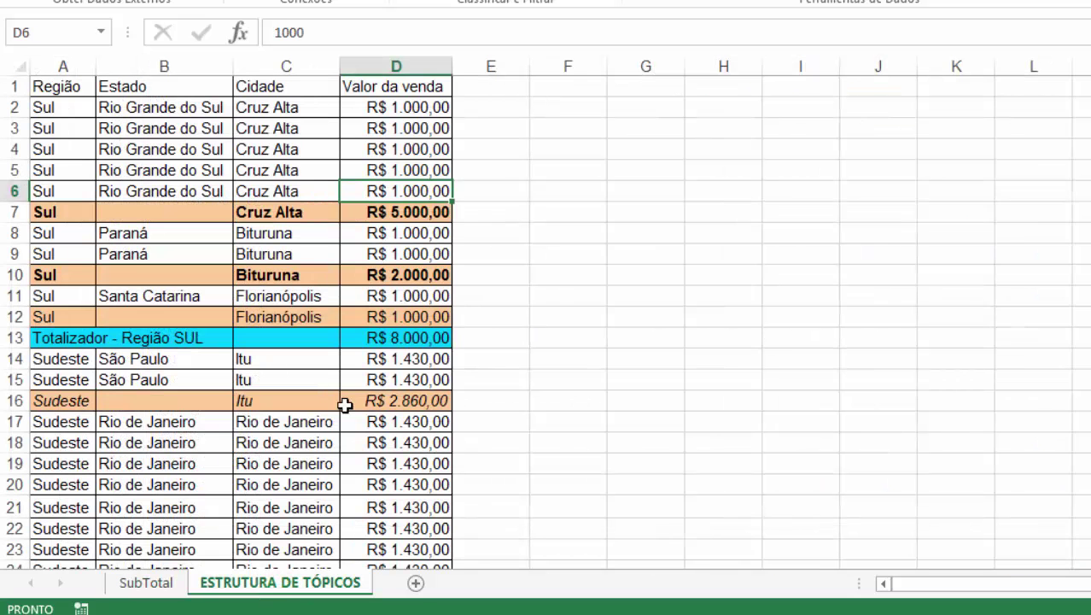
click(201, 173)
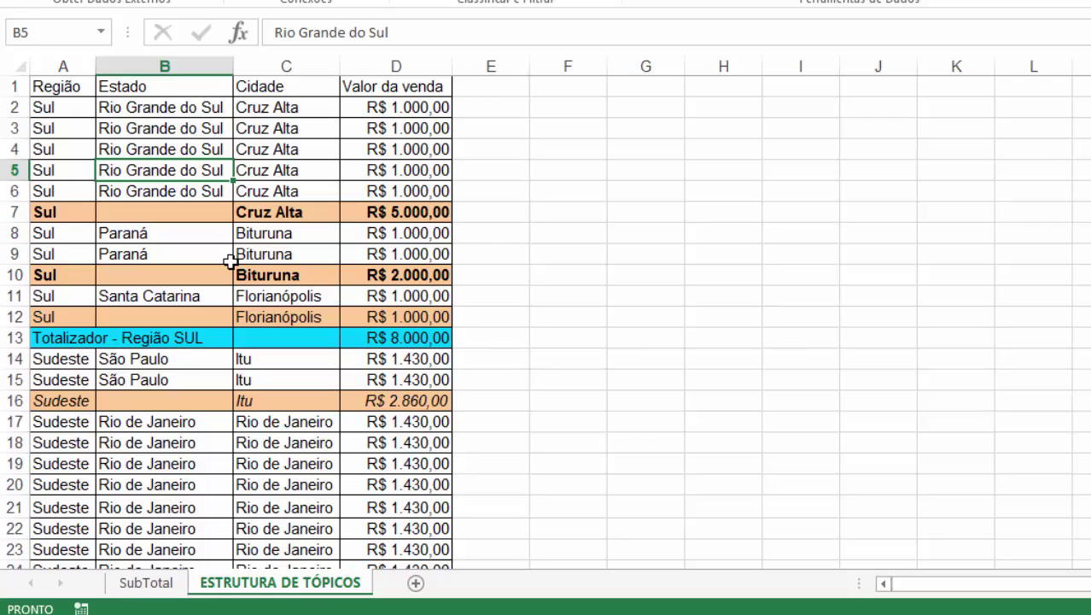
scroll(197, 253, down, 6)
scroll(188, 265, up, 6)
click(45, 217)
click(175, 590)
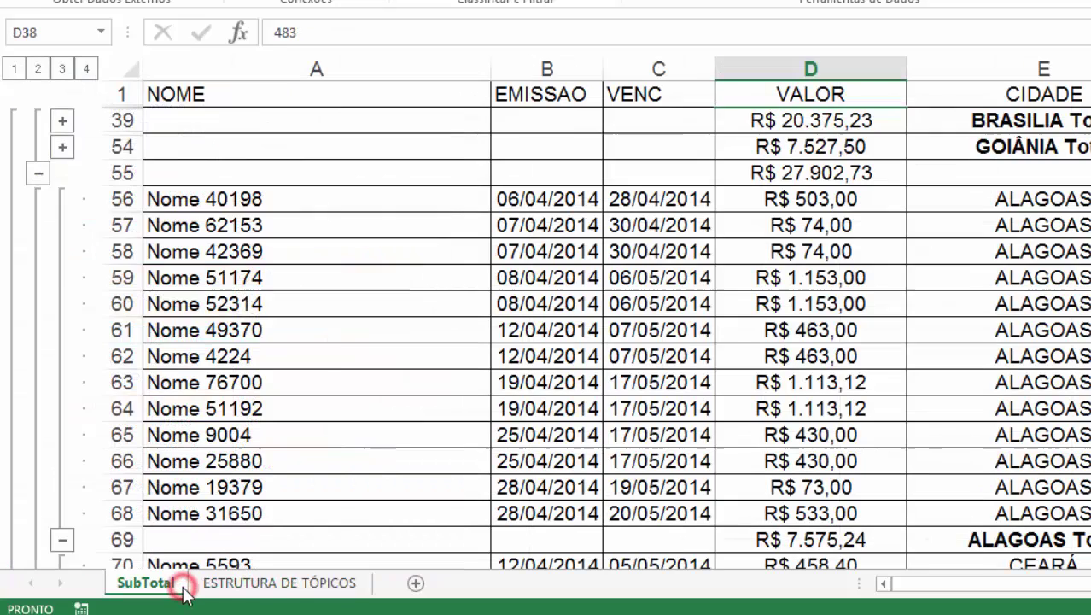
click(279, 585)
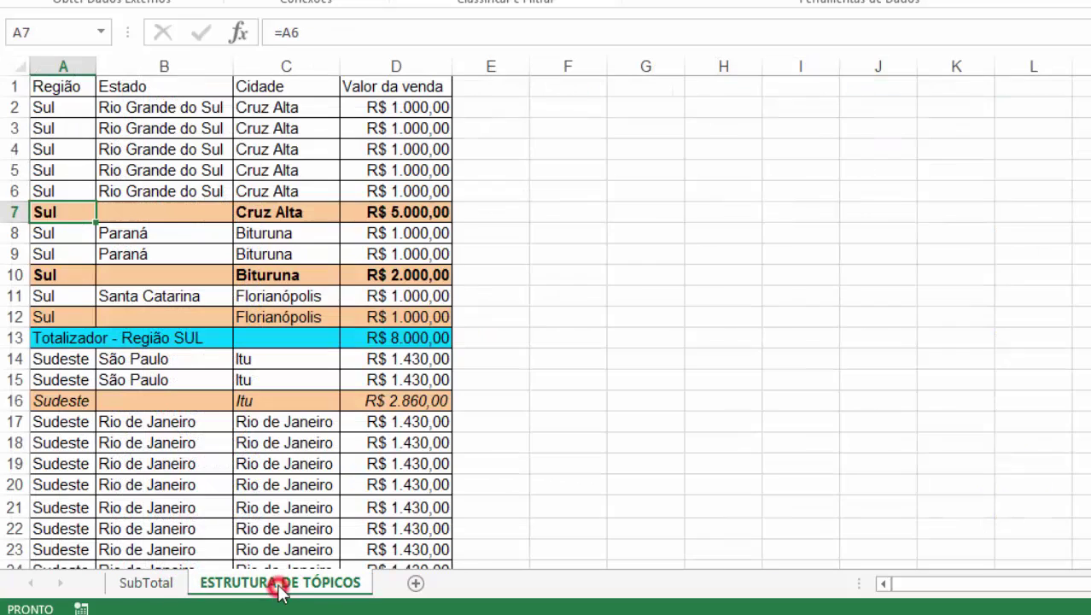
Step: Review the Cruz Alta total in row 7, the Região SUL total in row 13 and the Total Geral in row 29
click(264, 216)
drag(402, 215, 42, 212)
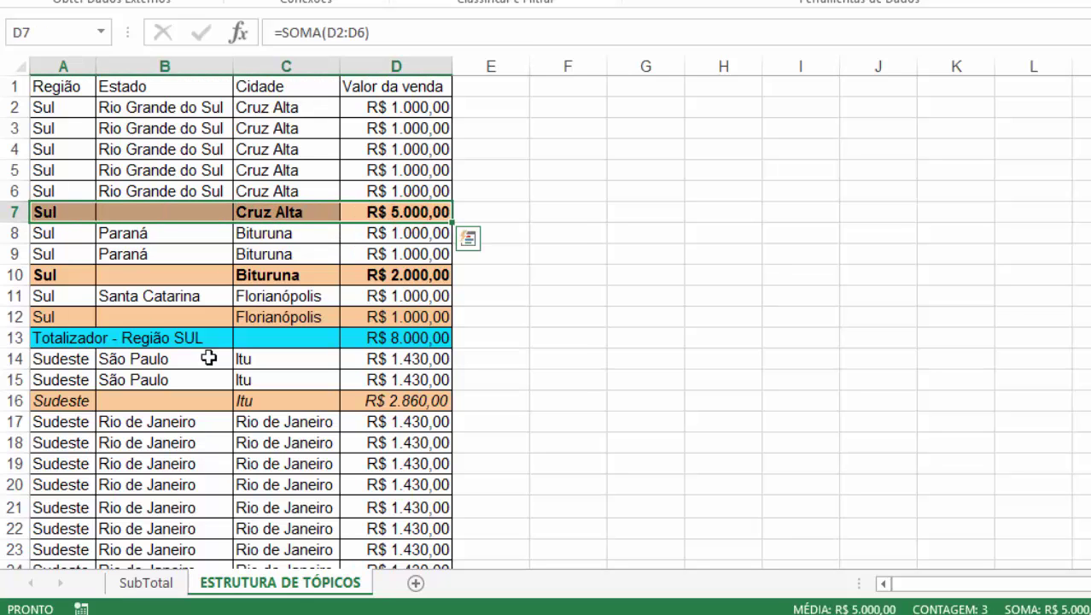
click(389, 334)
drag(389, 335, 35, 354)
scroll(329, 403, down, 4)
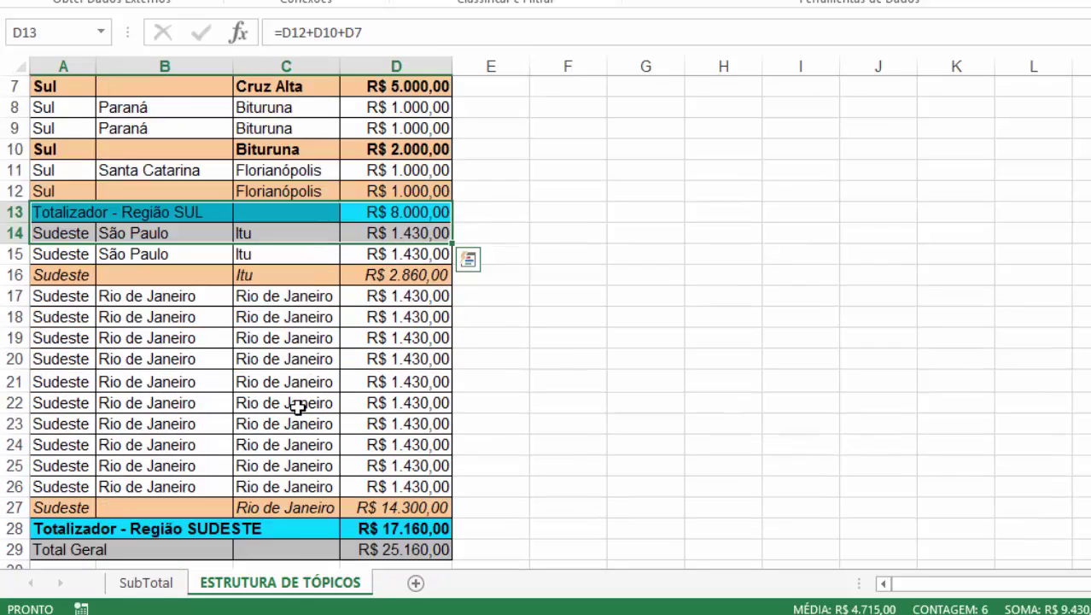
click(401, 424)
drag(244, 435, 85, 427)
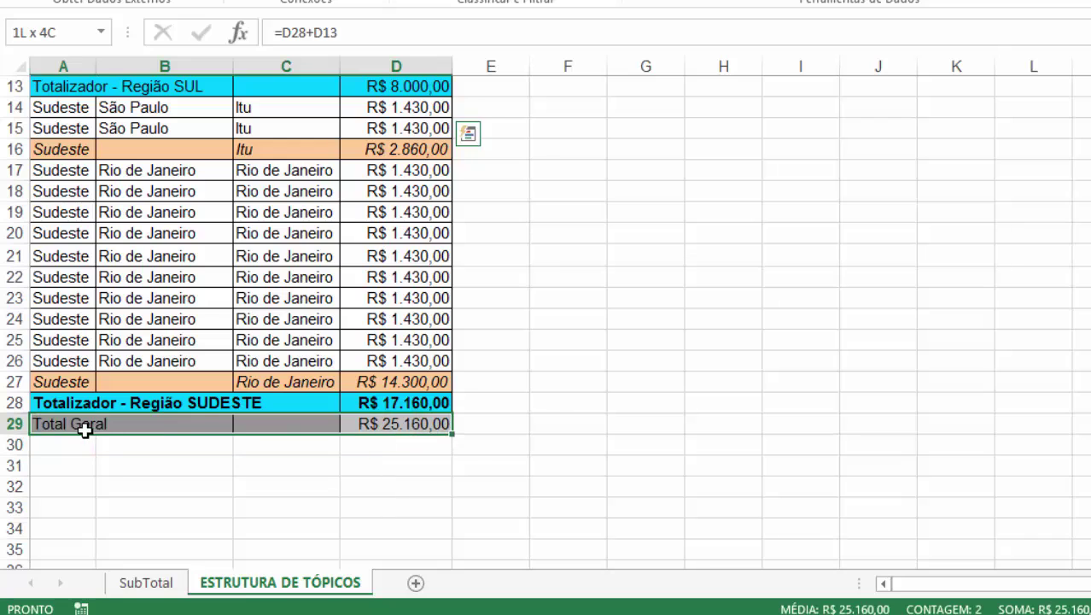
Step: Group rows 2 to 28 as one outline level summarised by the Total Geral row
scroll(559, 410, up, 4)
click(351, 188)
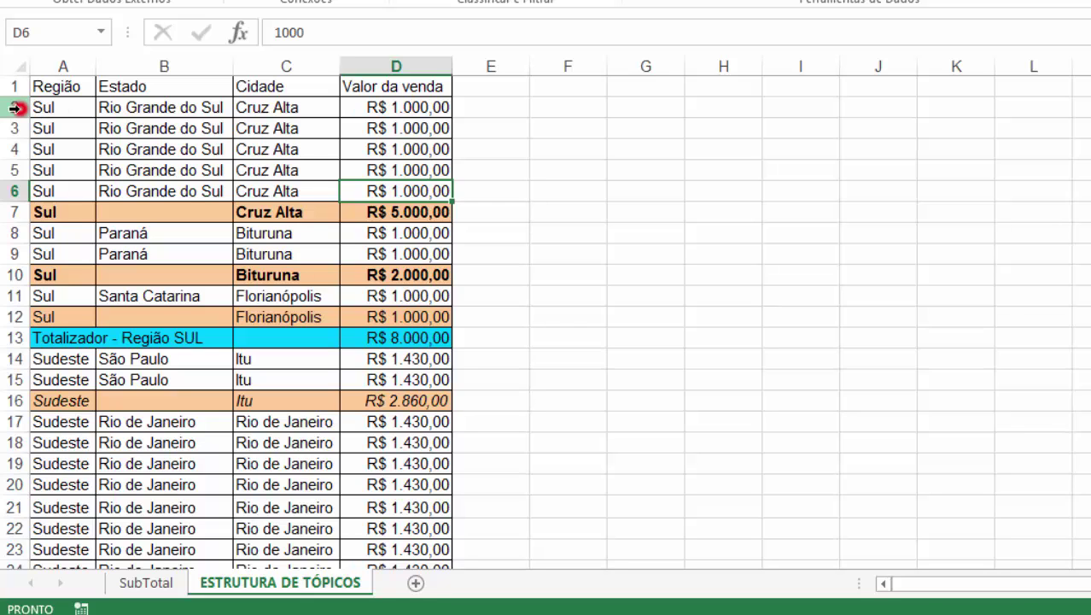
drag(16, 107, 9, 512)
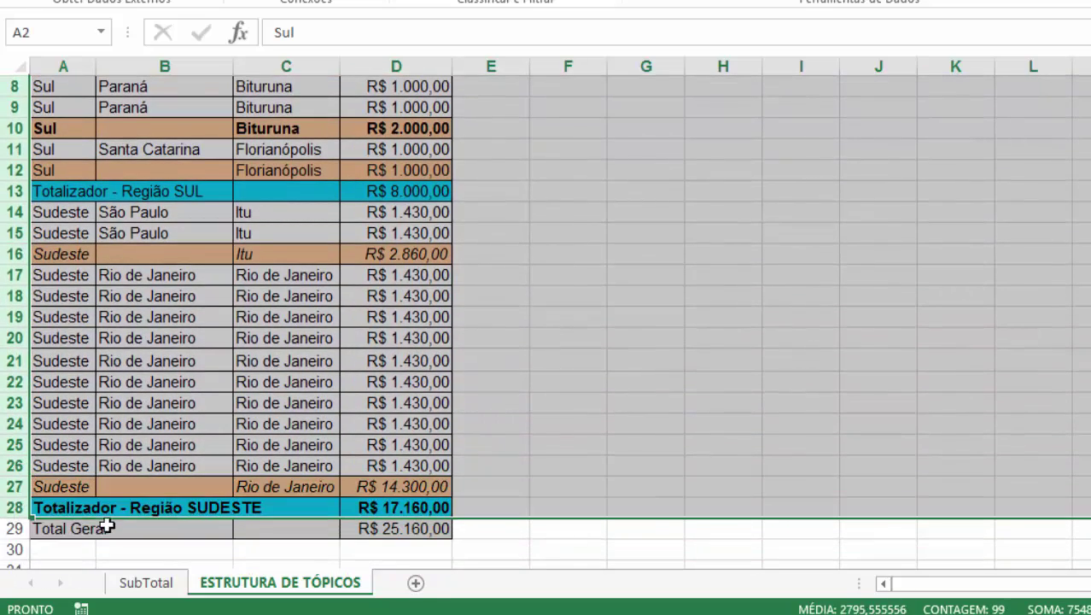
scroll(154, 512, up, 3)
scroll(104, 331, down, 3)
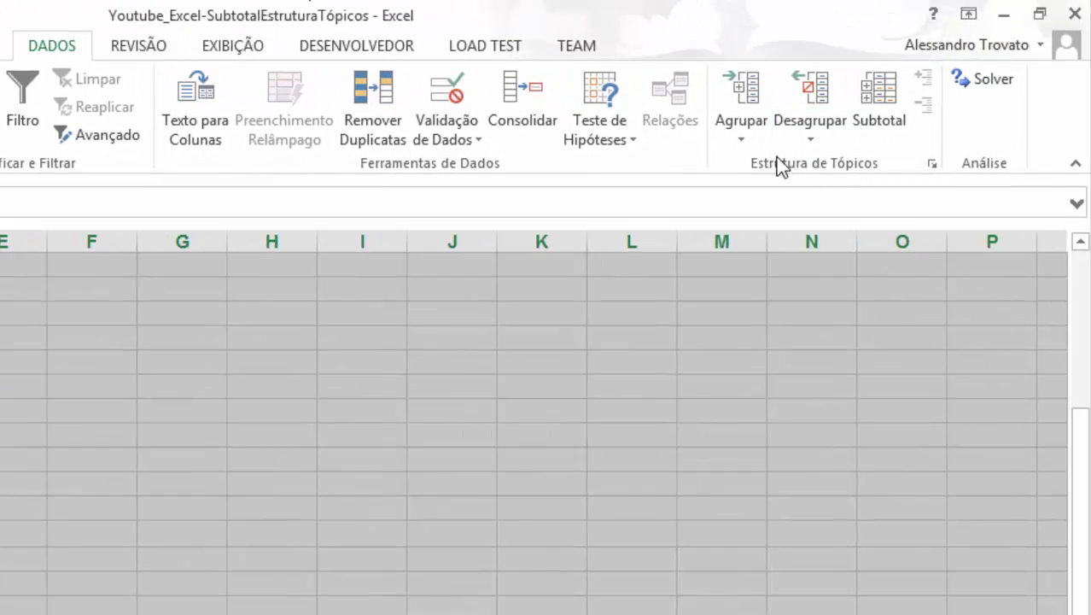
click(748, 101)
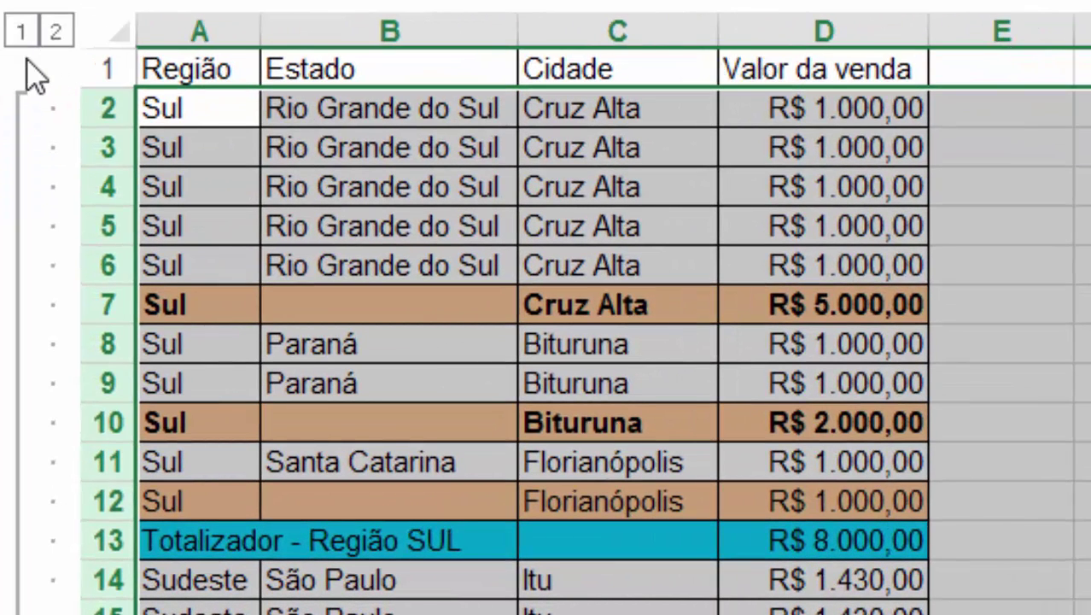
Step: Collapse the outline to level 1, expand it to level 2 again, and review the rows around the Região SUL total
click(20, 34)
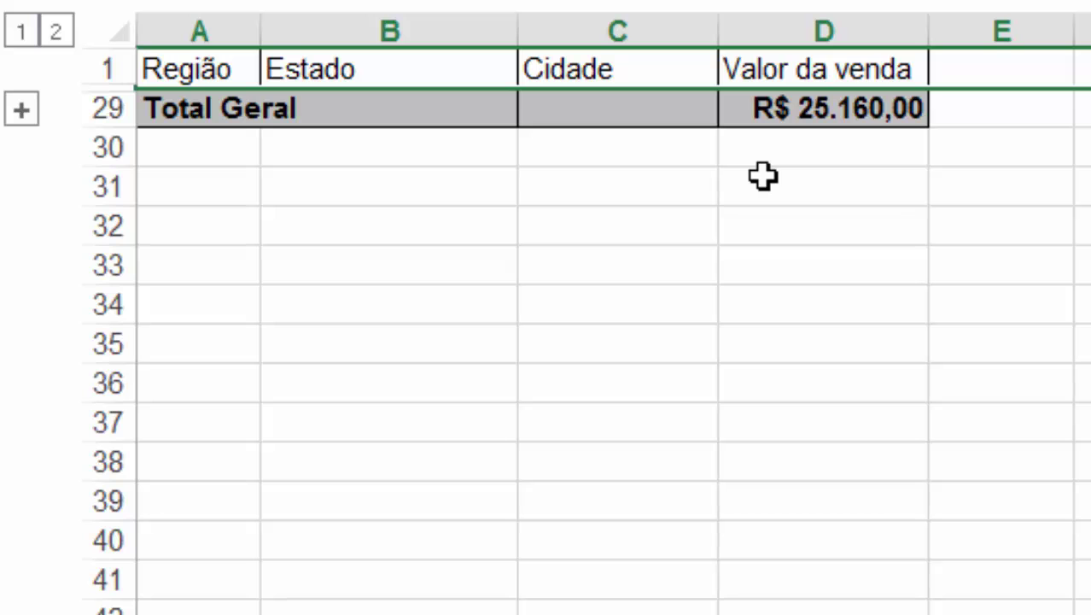
click(68, 33)
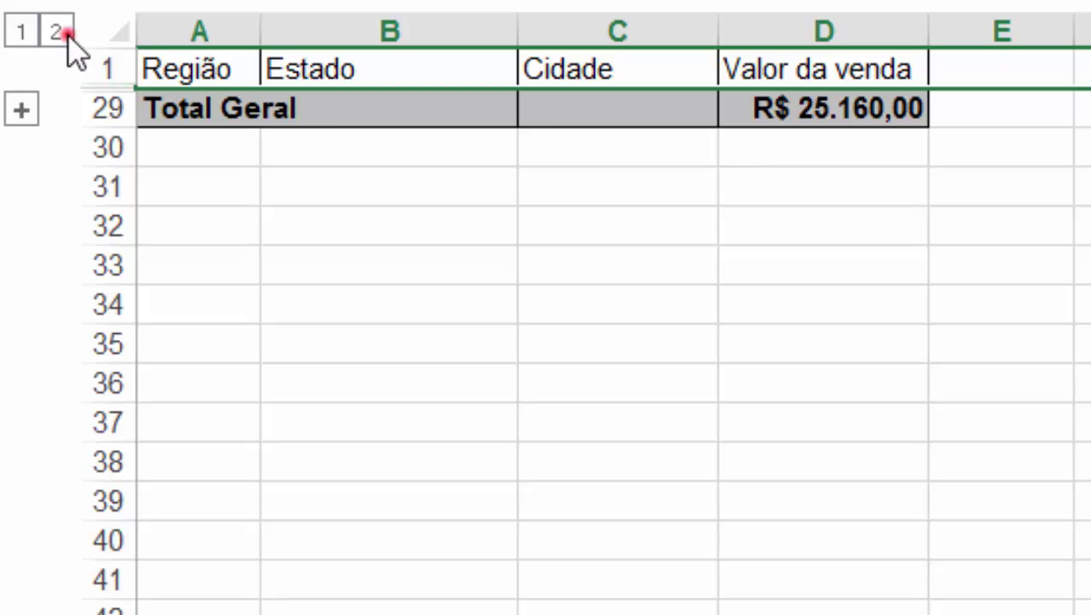
scroll(632, 511, down, 1)
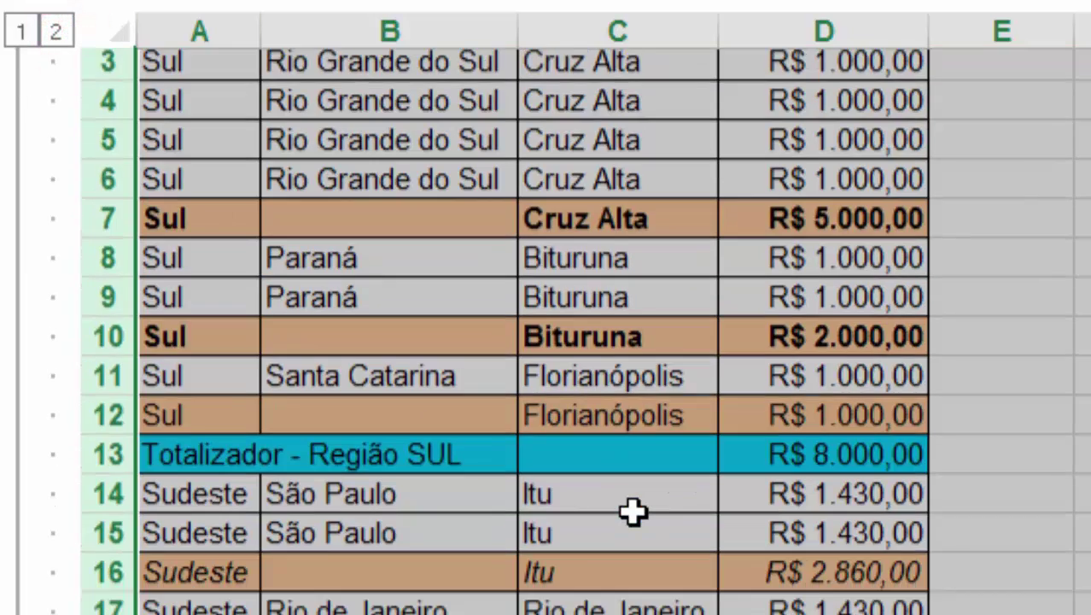
scroll(631, 511, down, 5)
scroll(631, 504, up, 5)
click(632, 488)
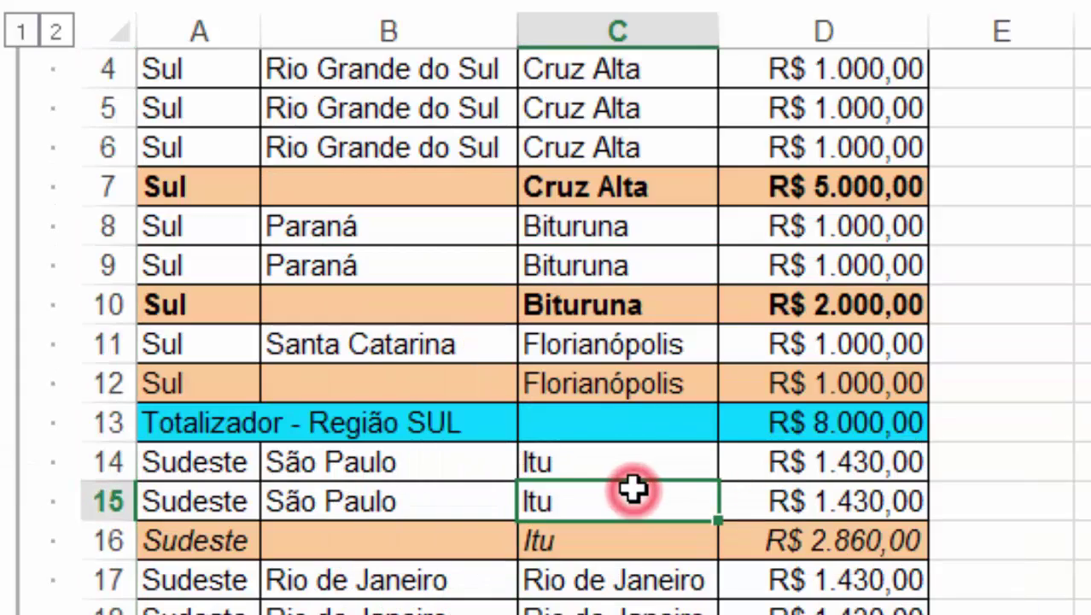
scroll(569, 485, up, 1)
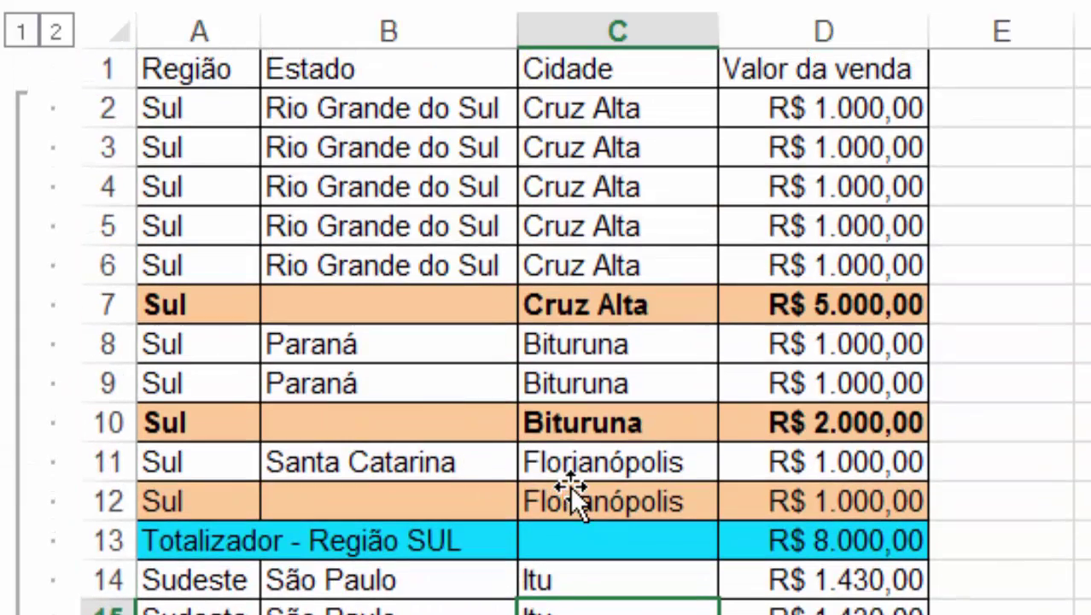
drag(251, 533, 787, 531)
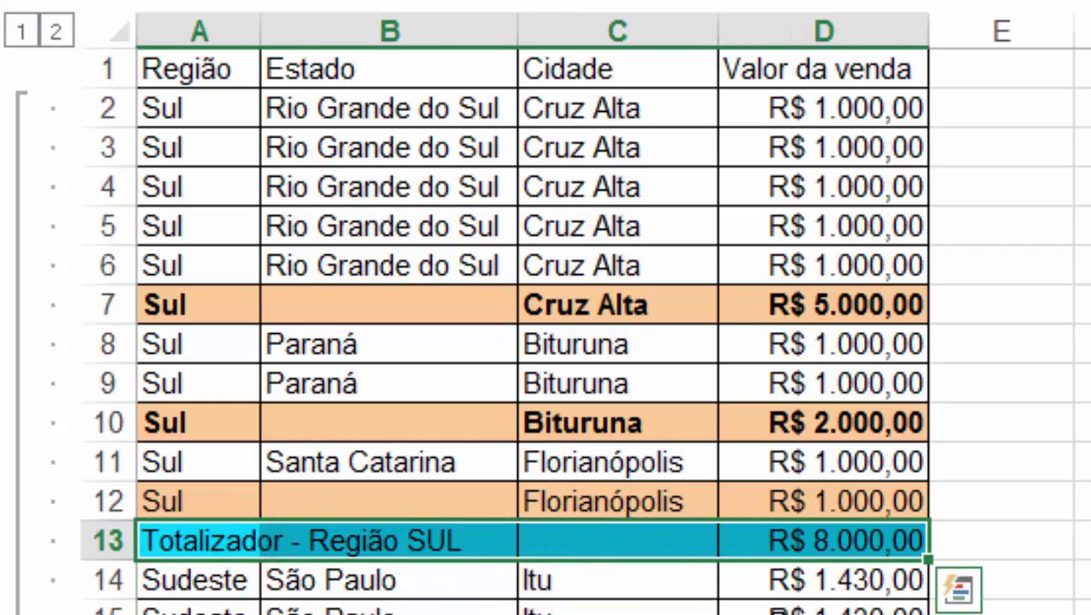
click(555, 608)
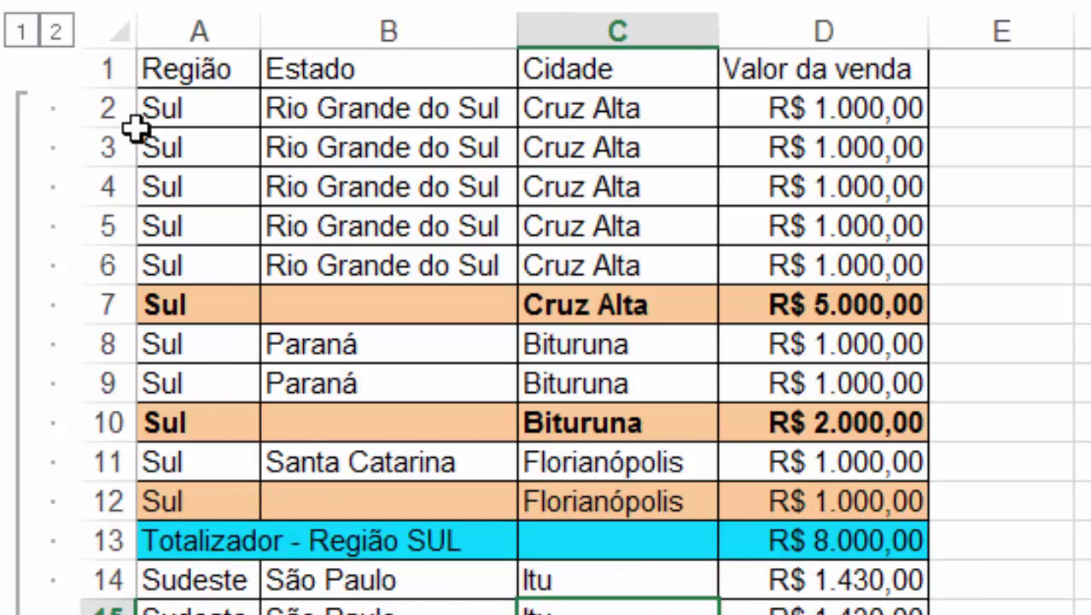
Step: Group rows 2 to 12 under the Região SUL total, and test the group by collapsing and expanding it
click(107, 107)
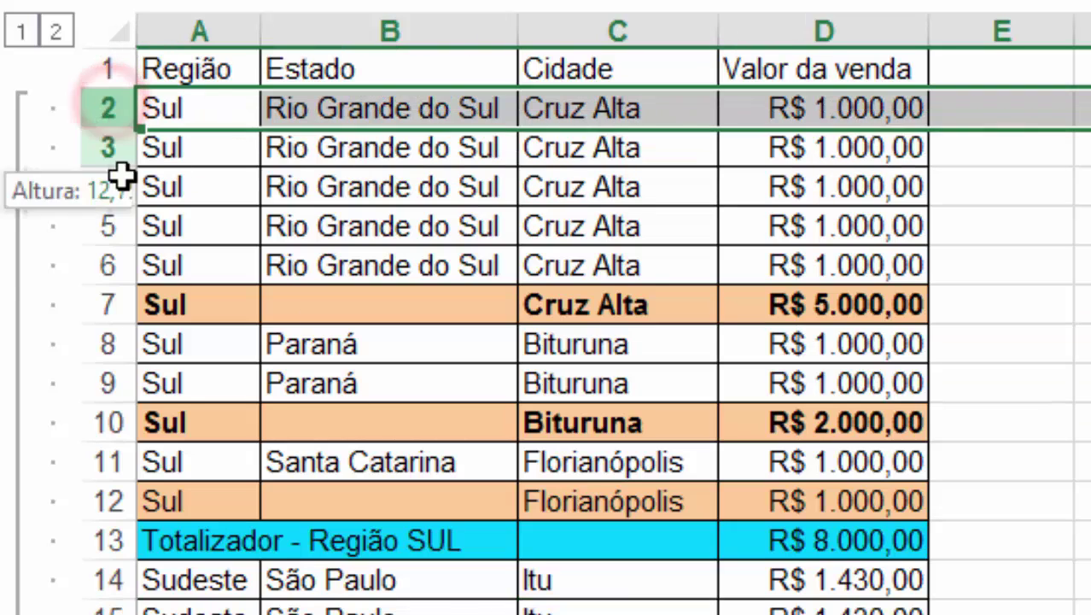
drag(124, 175, 160, 508)
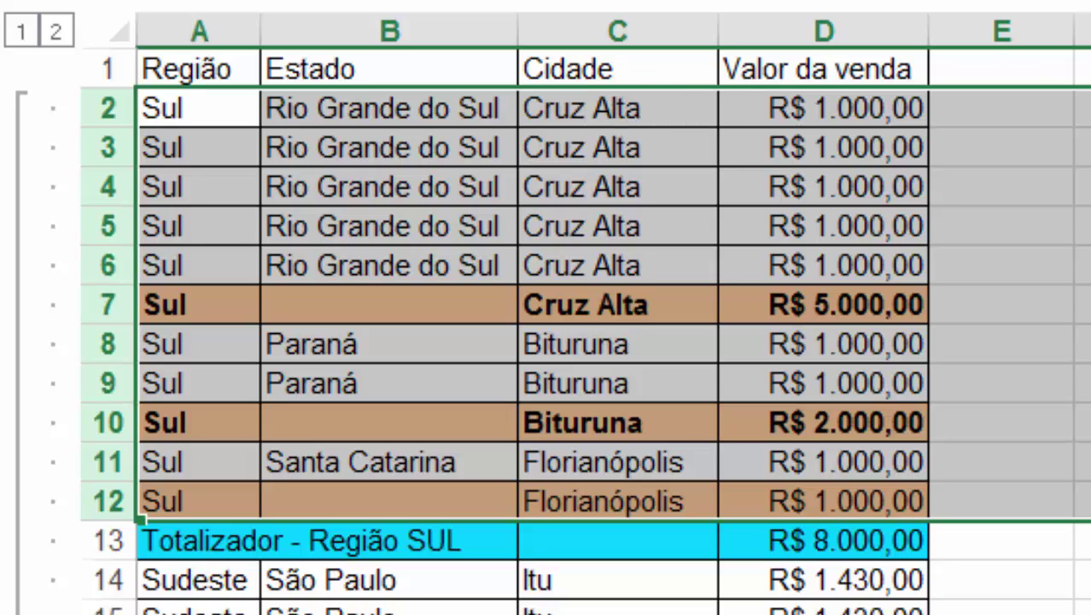
key(alt+shift+Right)
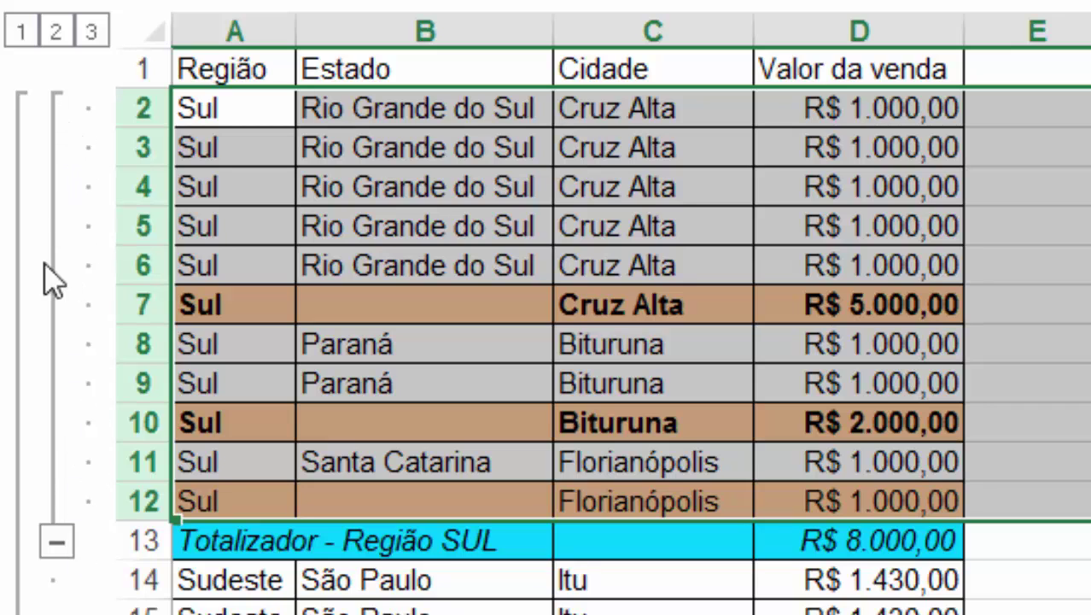
click(57, 539)
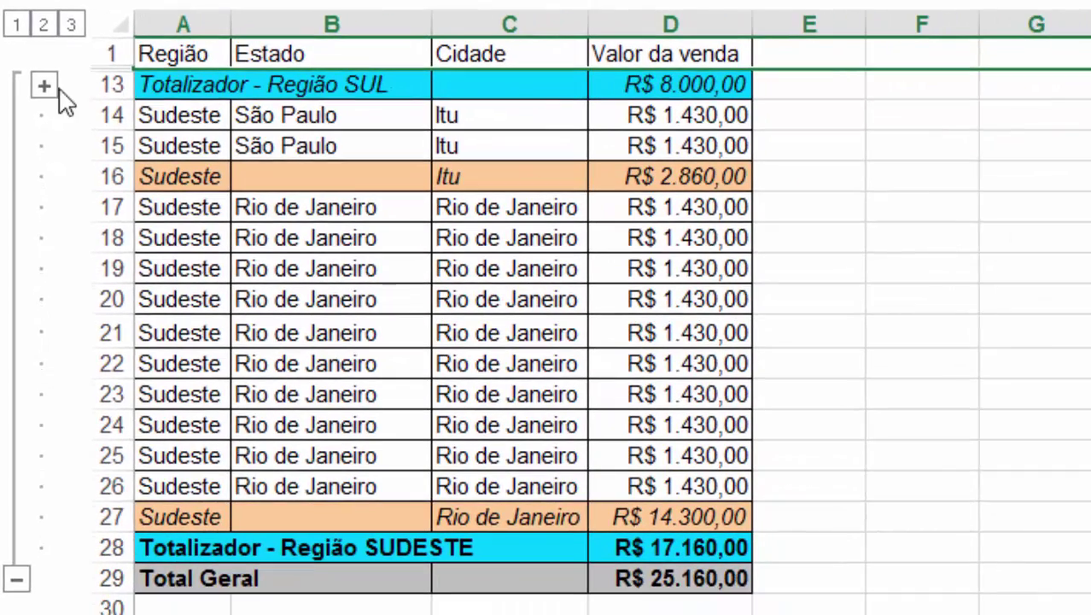
click(56, 109)
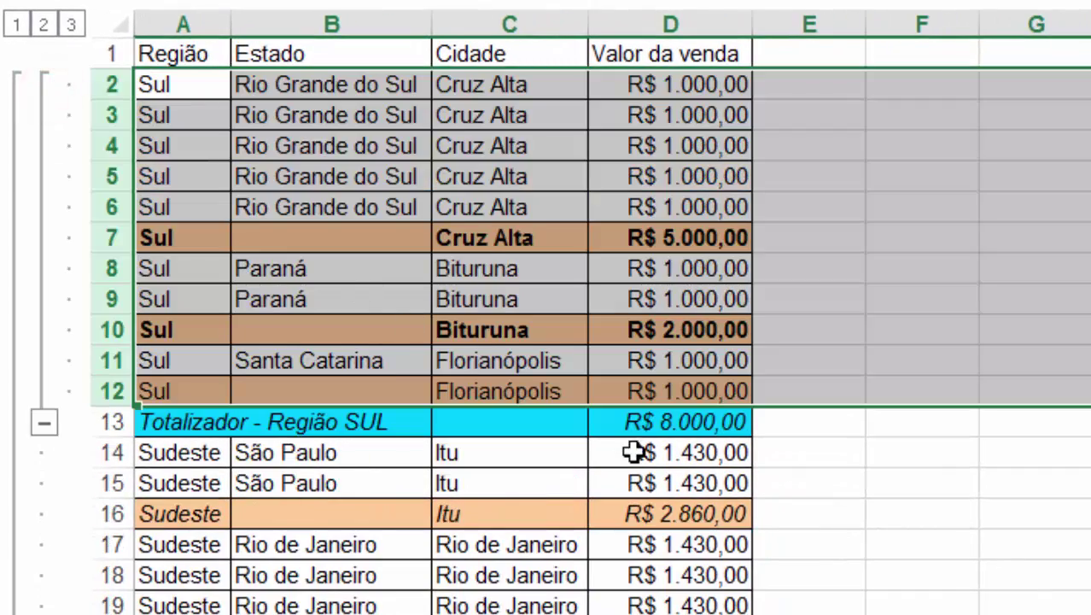
Step: Group rows 14 to 27 under the Região SUDESTE total
scroll(638, 449, down, 2)
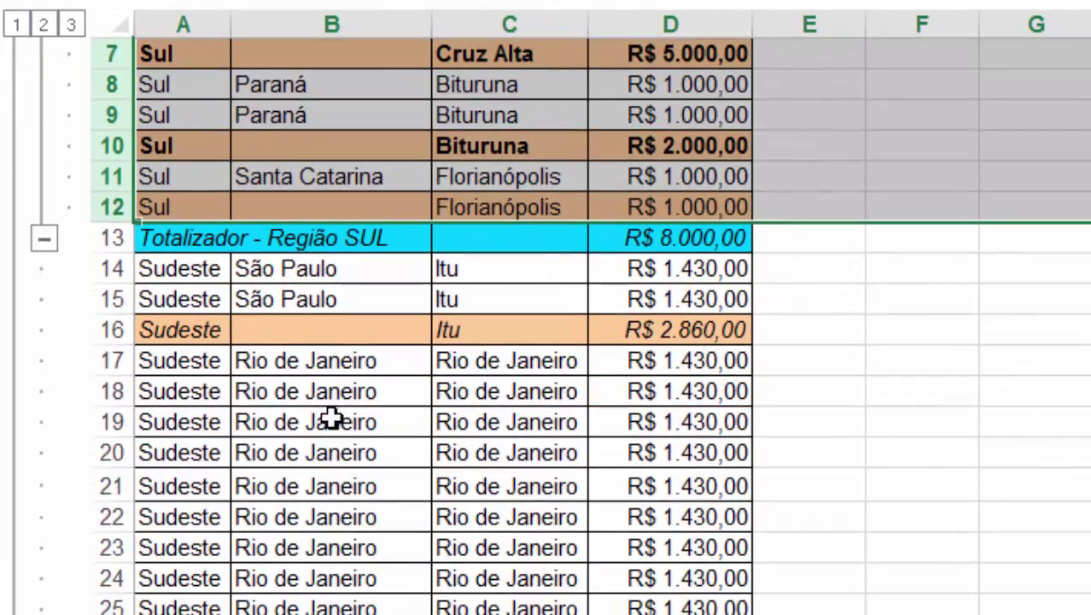
click(112, 269)
drag(113, 273, 108, 610)
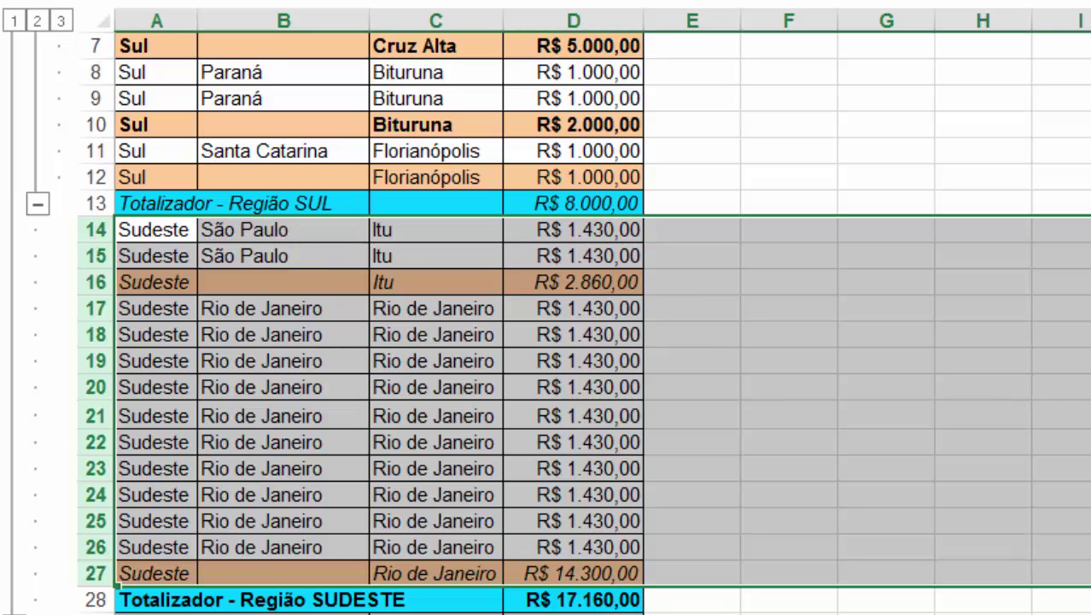
key(alt+shift+Right)
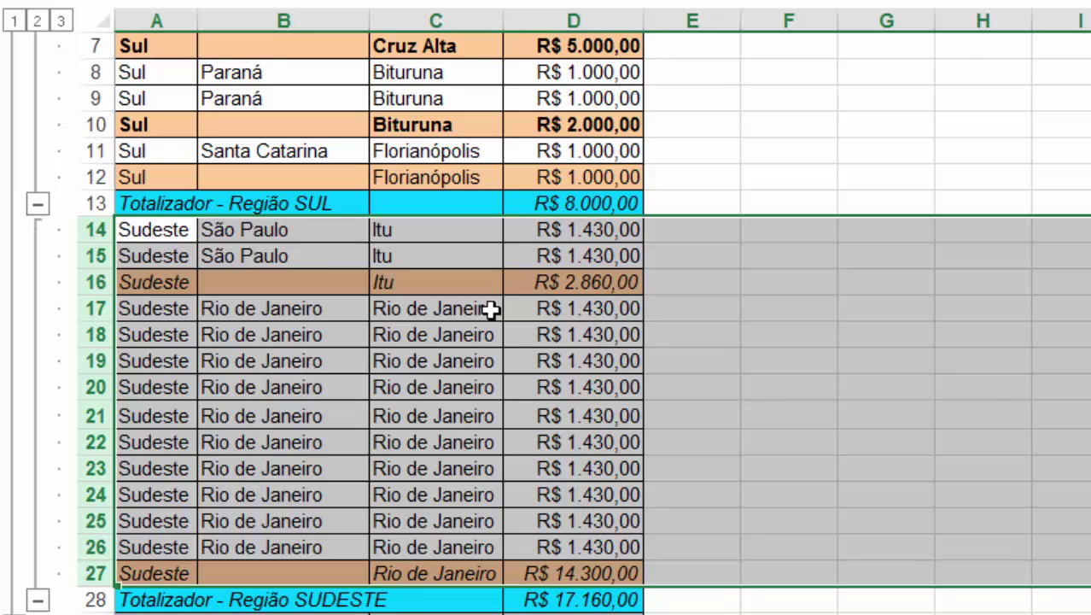
Step: View the sheet at outline levels 1, 2 and 3 in turn, ending with all rows shown
scroll(265, 358, up, 2)
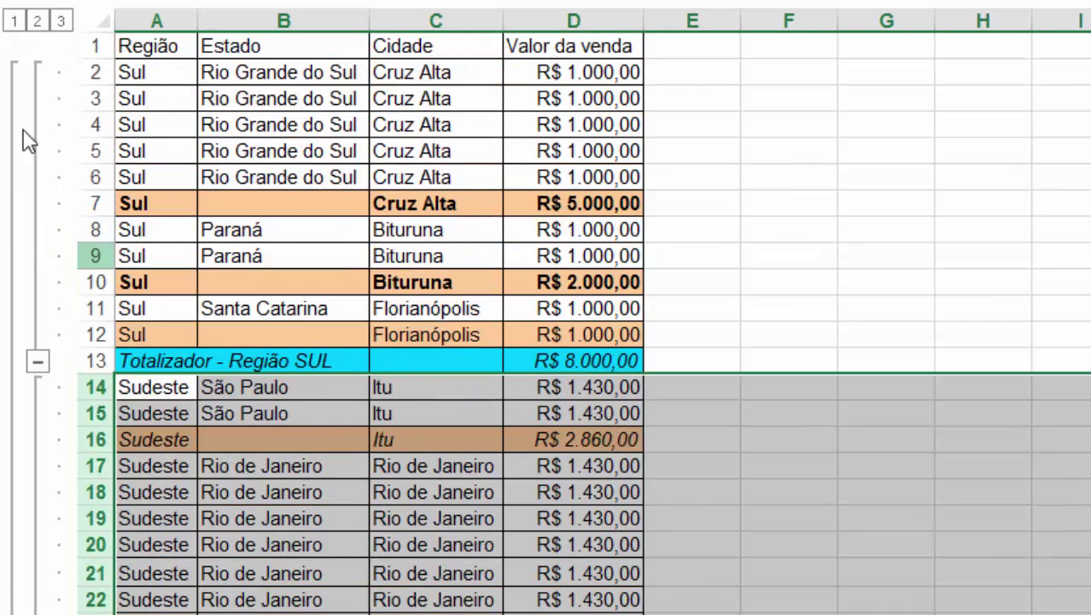
click(10, 22)
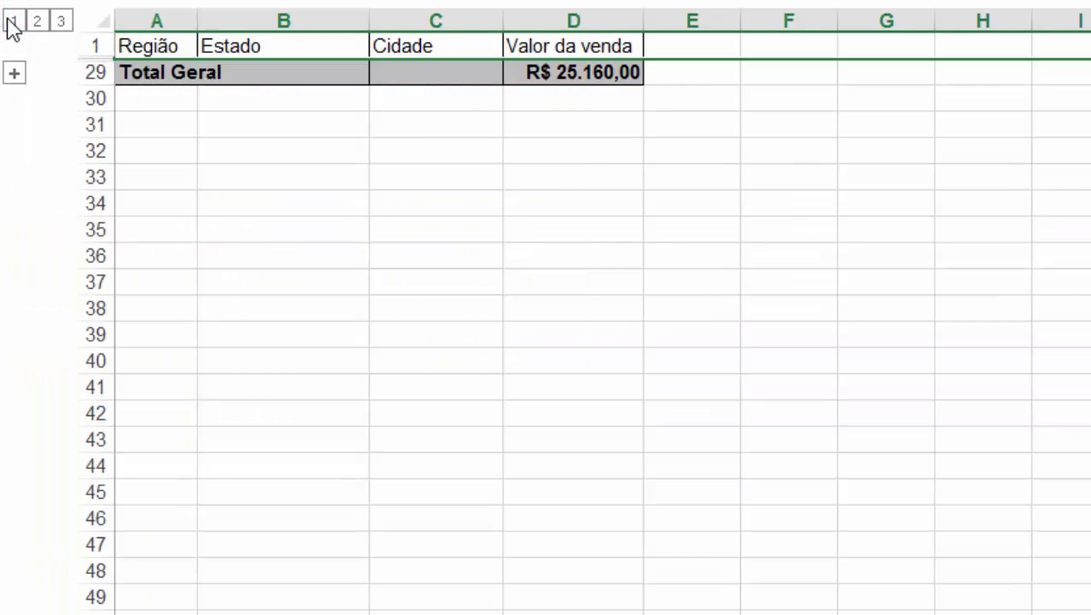
click(36, 21)
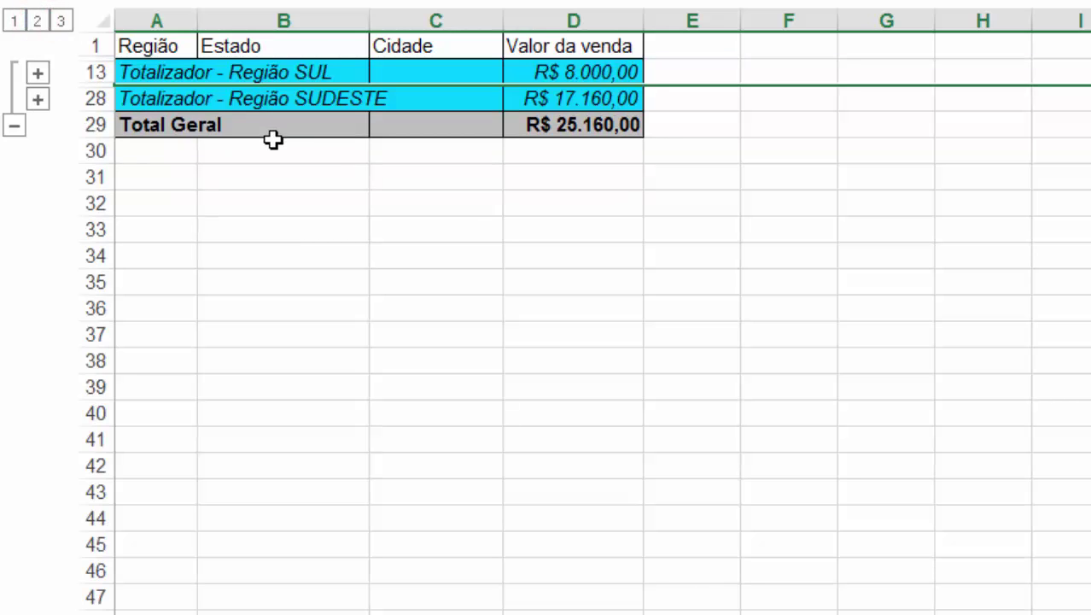
click(61, 20)
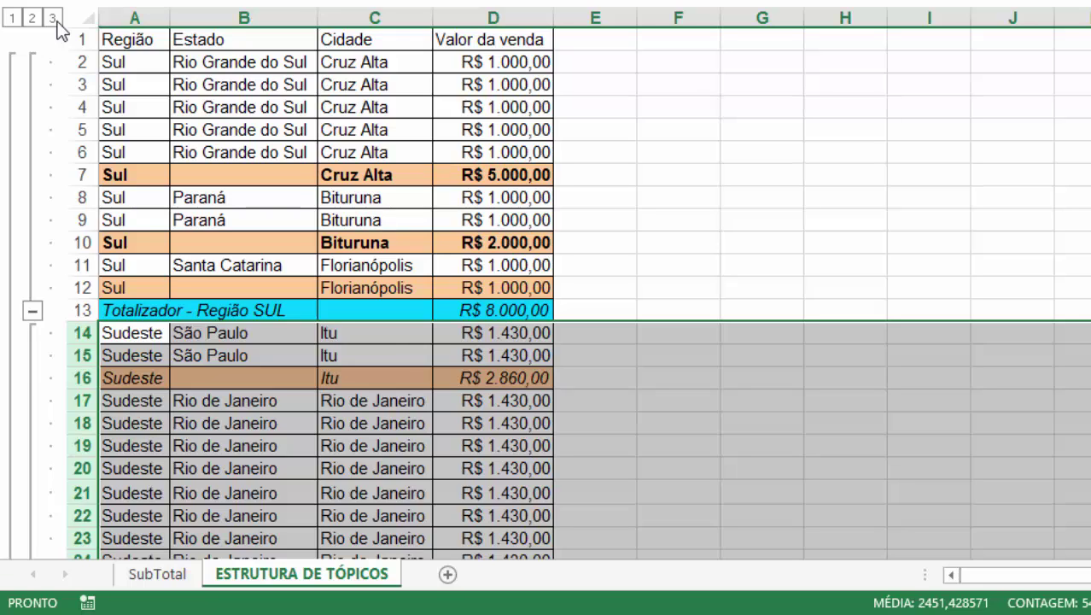
Step: Group the Sul detail rows by city: rows 2 to 6 for Cruz Alta, 8 to 9 for Bituruna, and row 11 for Florianópolis
click(179, 79)
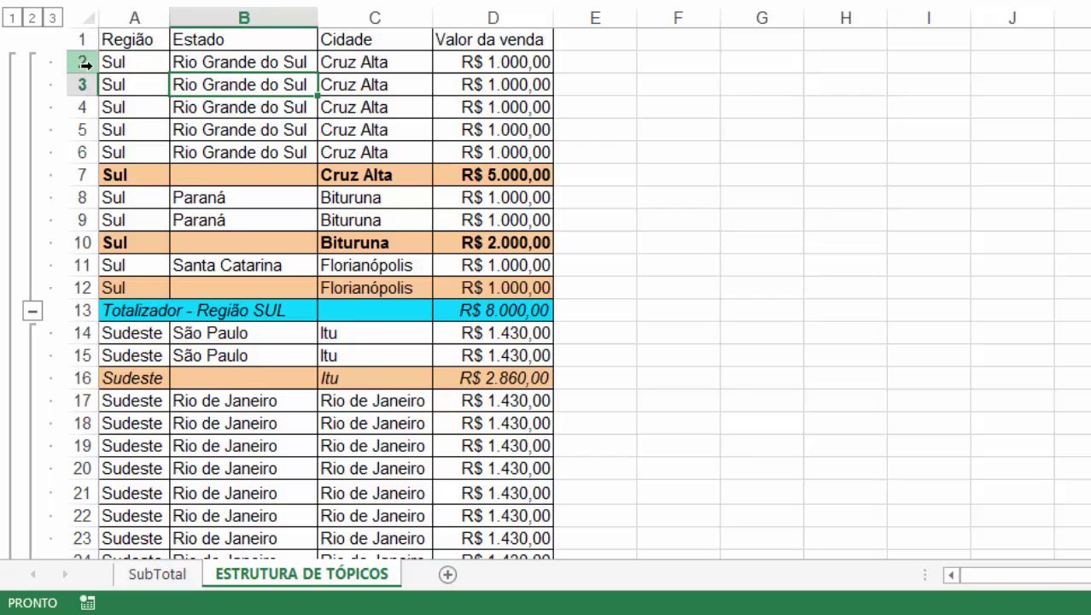
drag(83, 62, 77, 150)
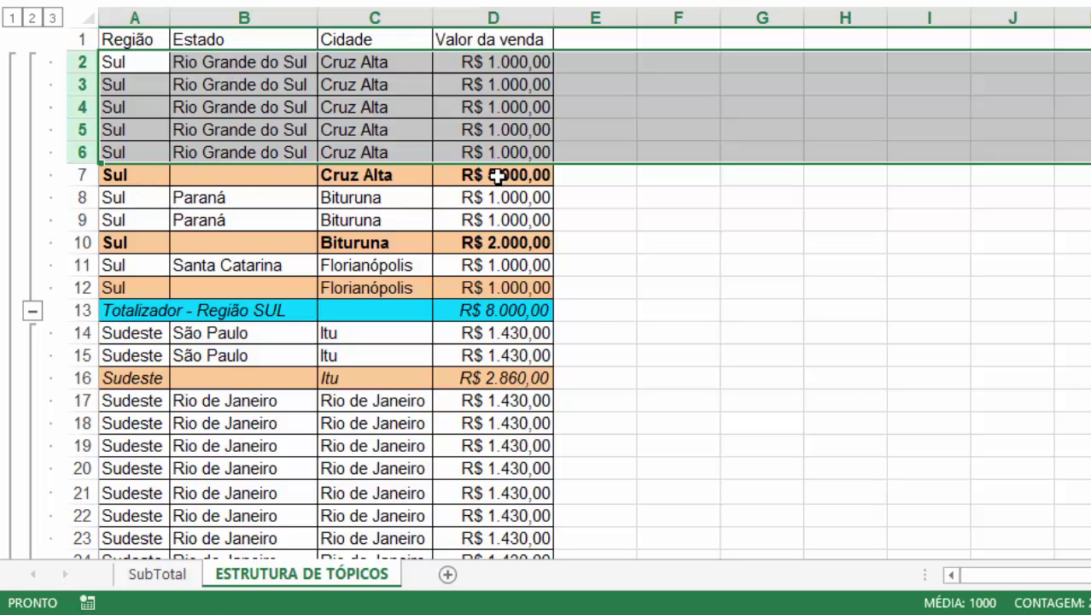
key(alt+shift+Right)
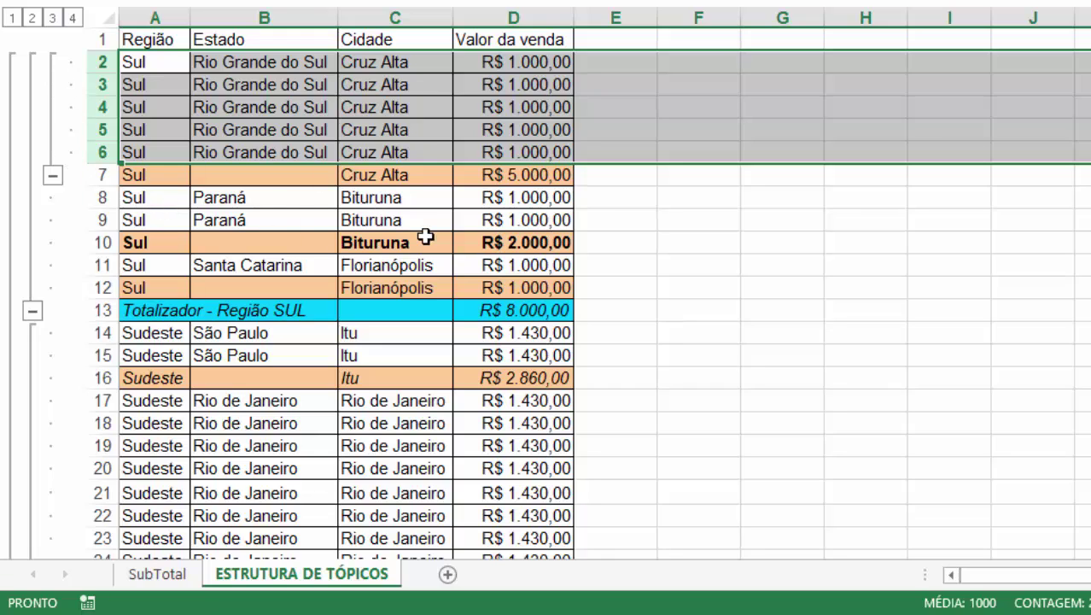
drag(102, 202, 103, 220)
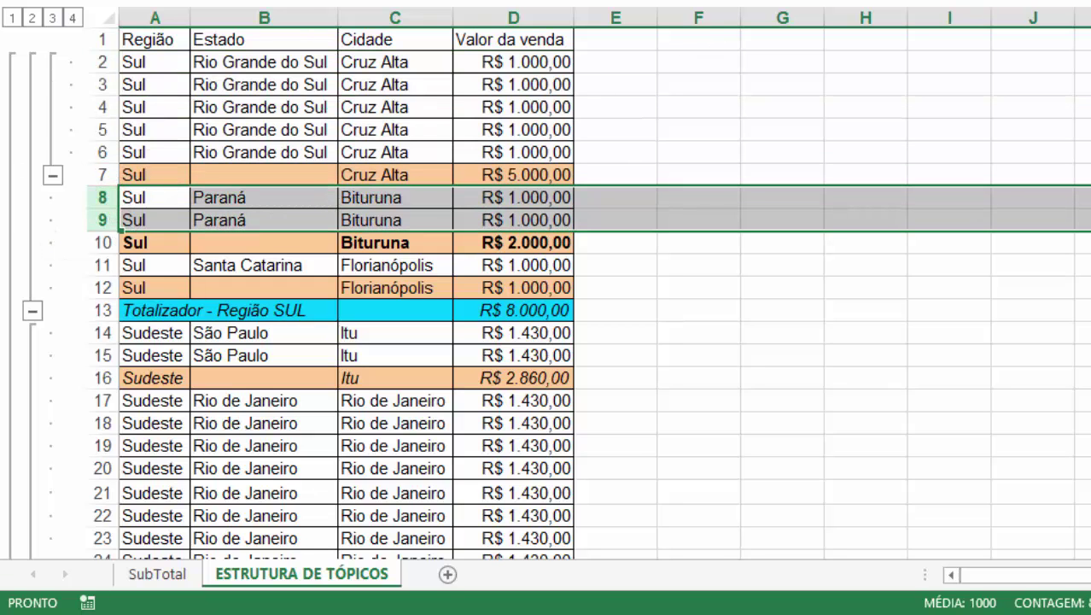
key(alt+shift+Right)
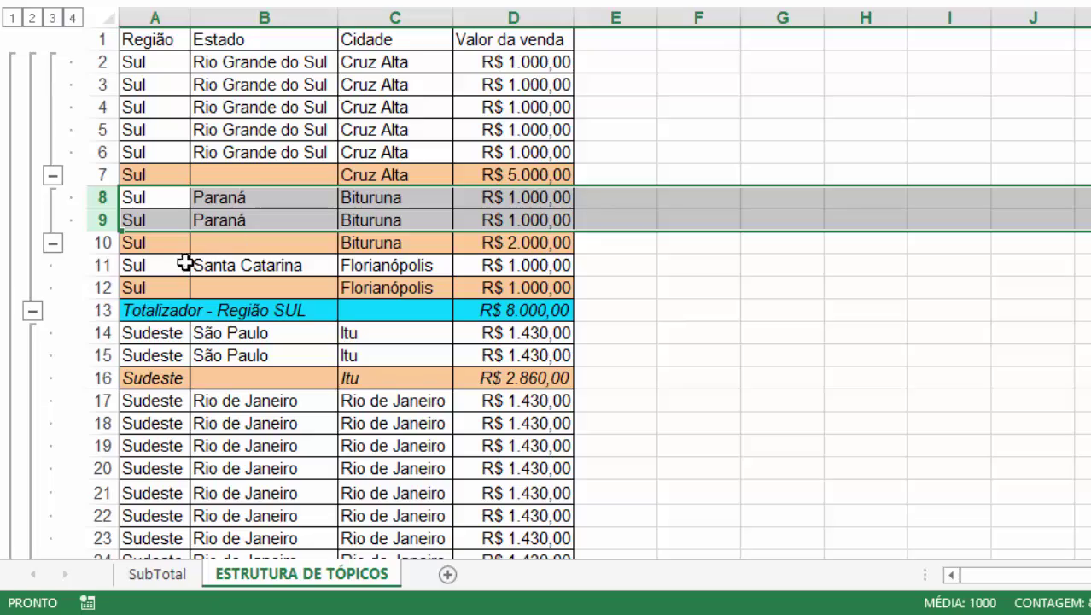
click(107, 265)
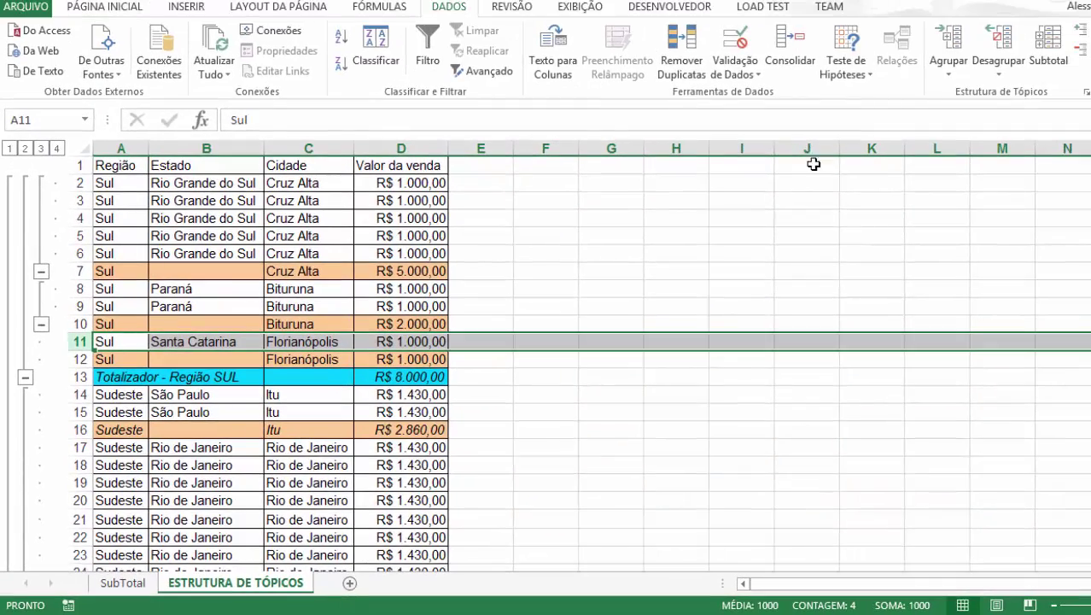
click(951, 53)
Step: Group the Sudeste detail rows by city: rows 14 to 15 for Itu and rows 17 to 26 for Rio de Janeiro
scroll(621, 400, down, 2)
drag(80, 288, 78, 303)
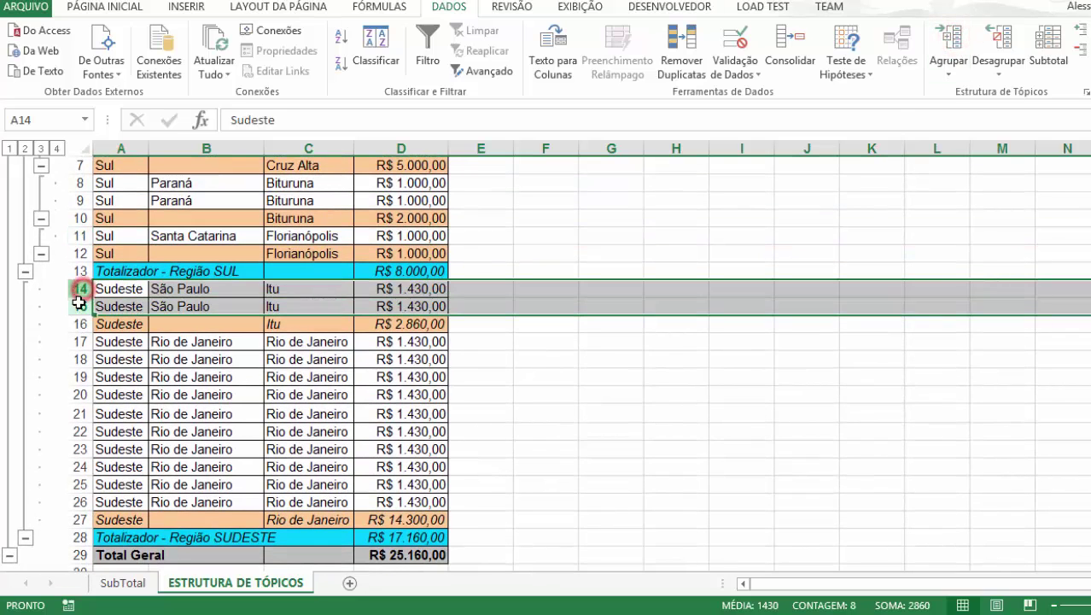
click(948, 41)
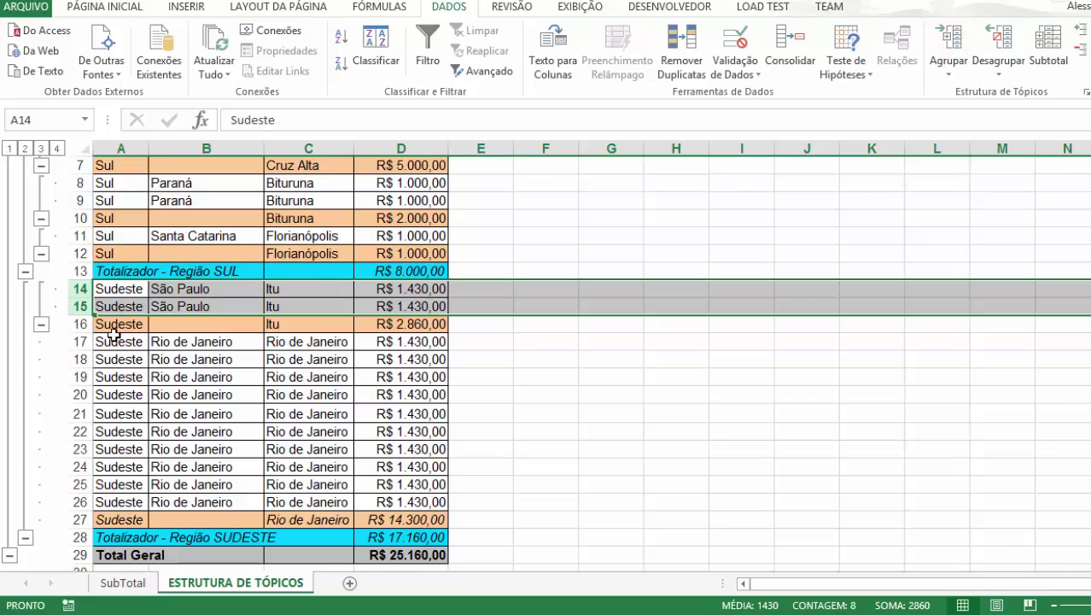
drag(79, 340, 84, 504)
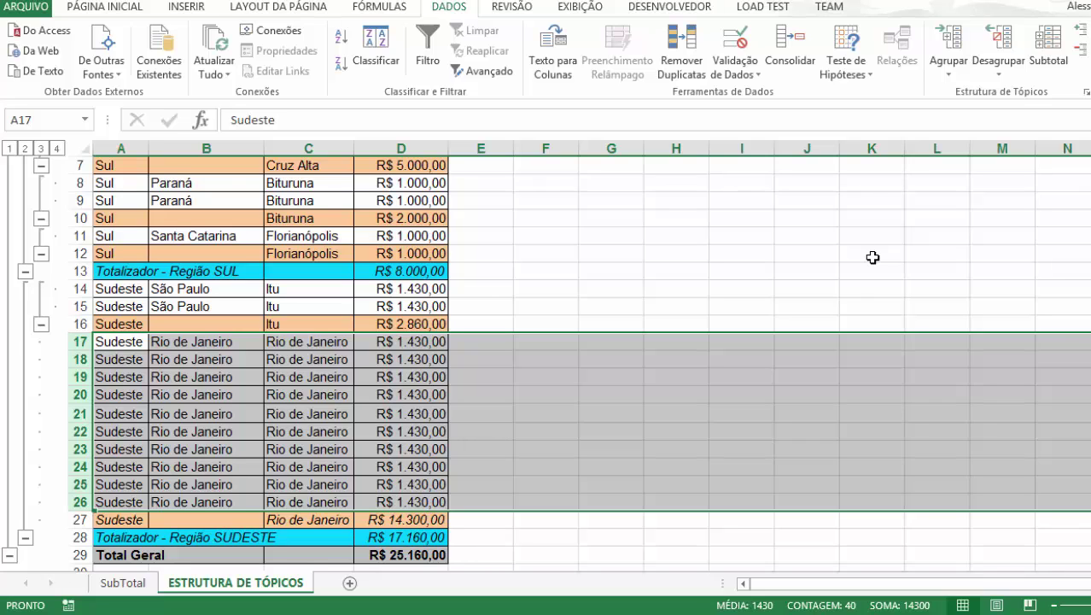
click(955, 48)
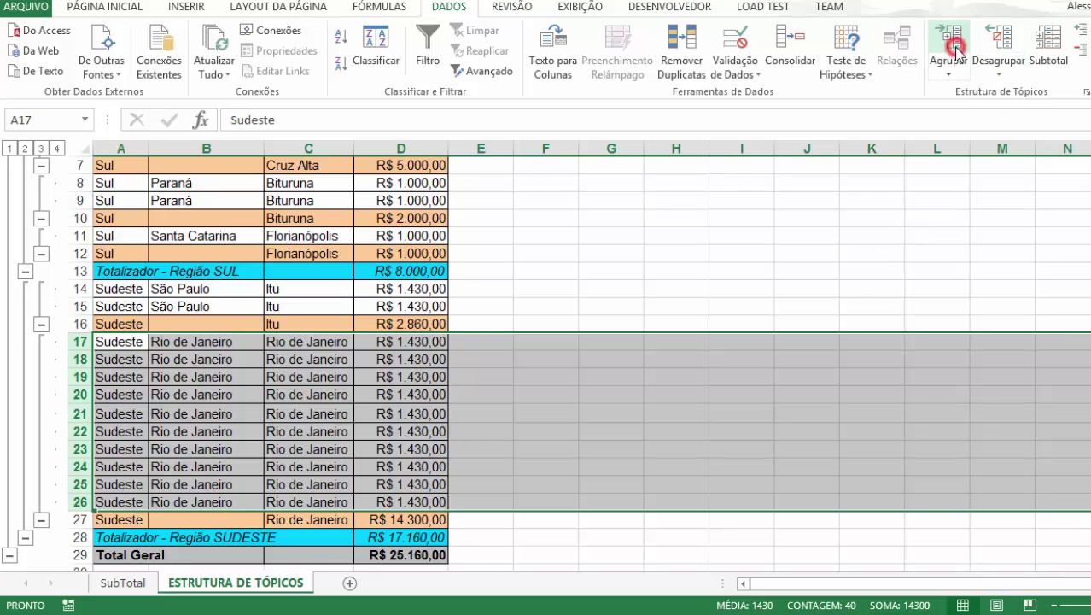
click(376, 413)
Step: View the sheet at outline levels 1, 2, 3 and 4 in turn, ending with all rows shown
scroll(288, 439, up, 2)
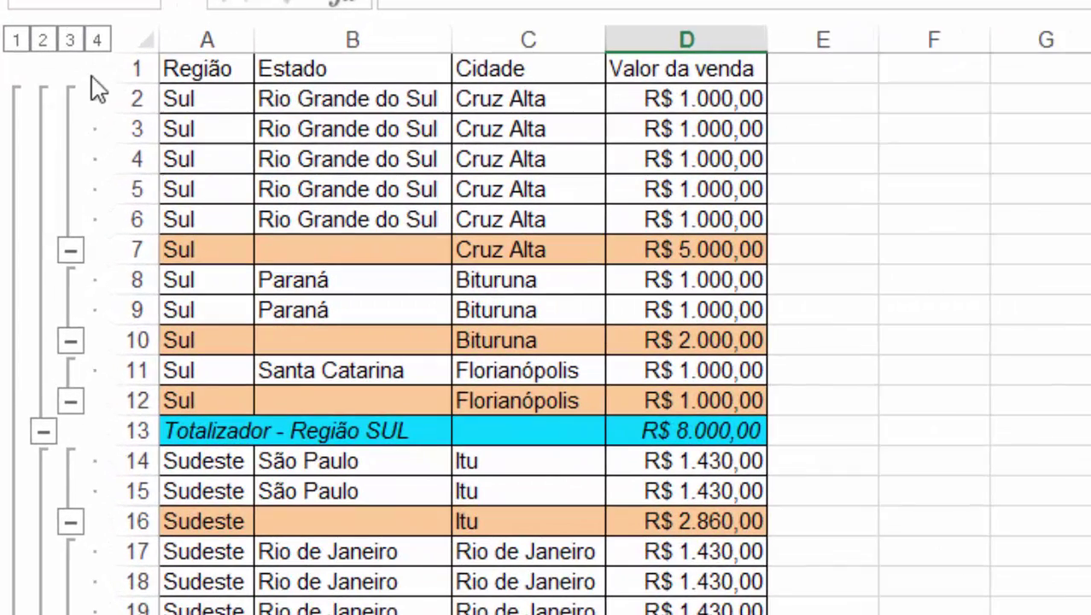
click(15, 39)
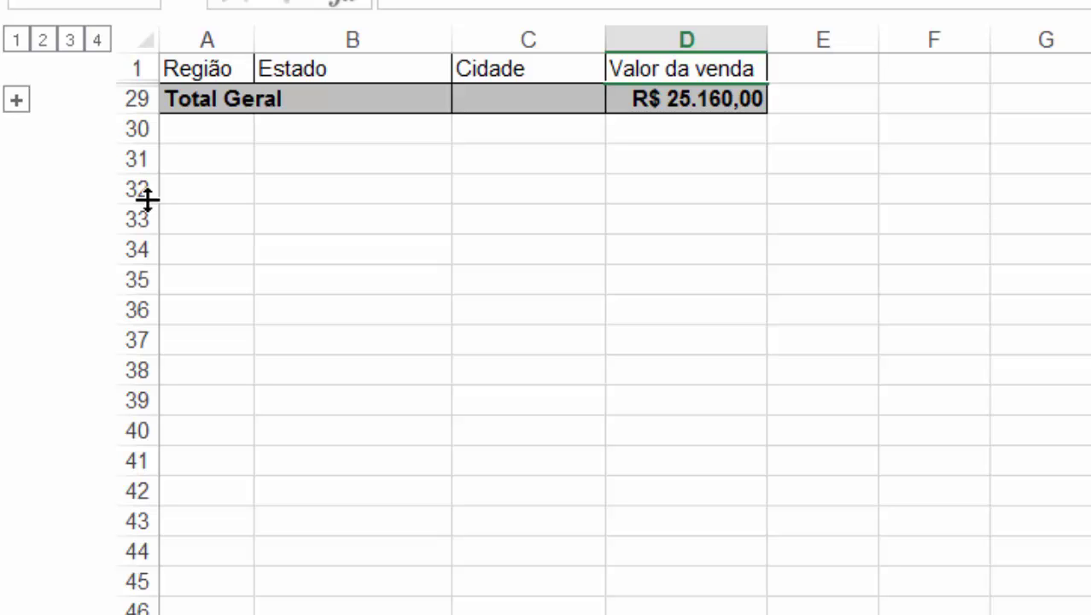
click(42, 40)
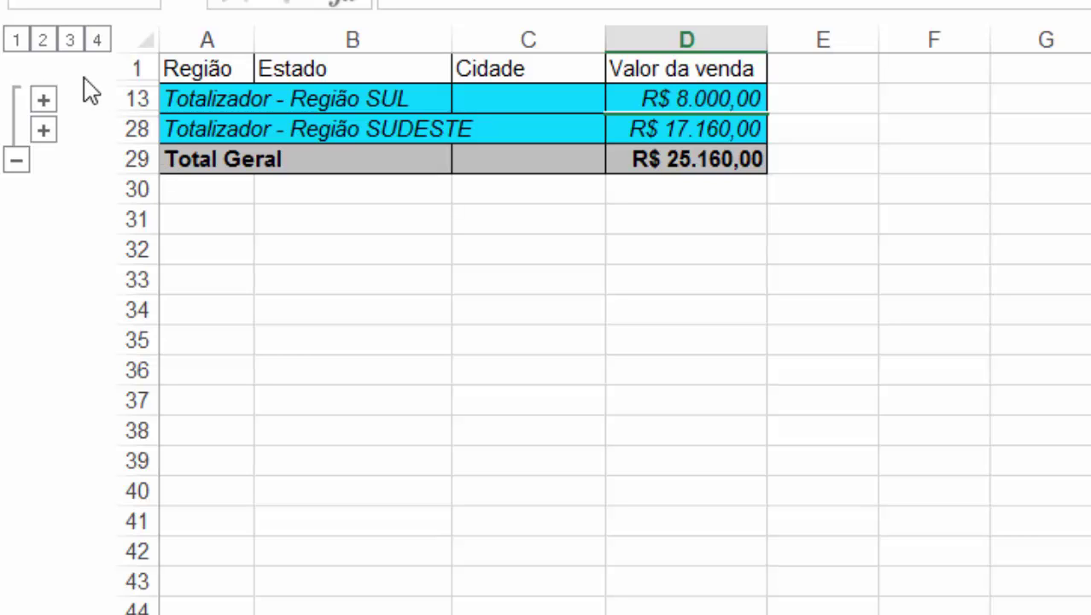
click(69, 40)
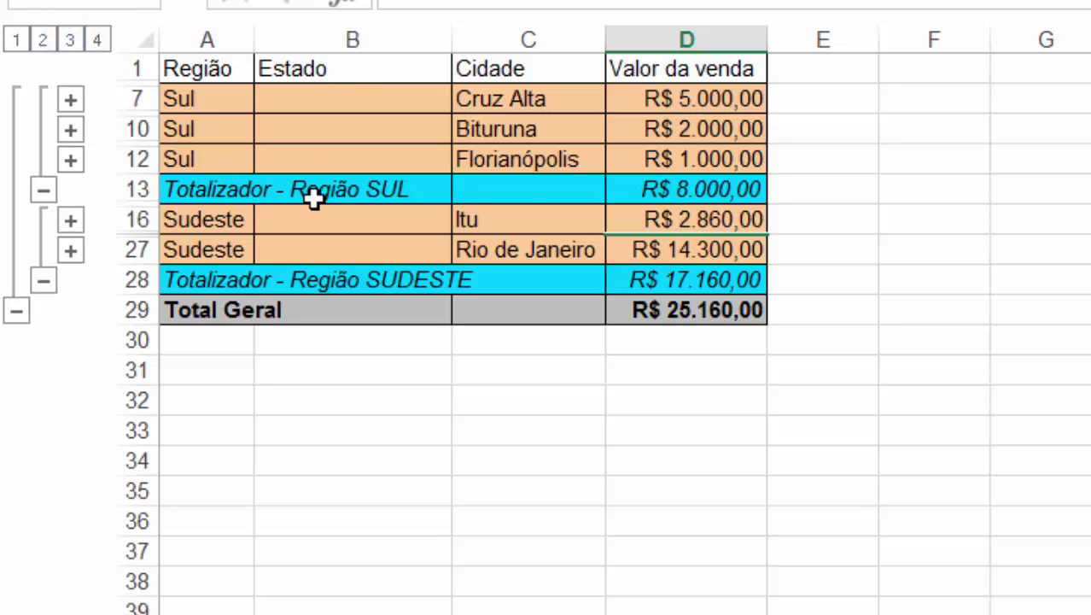
click(97, 39)
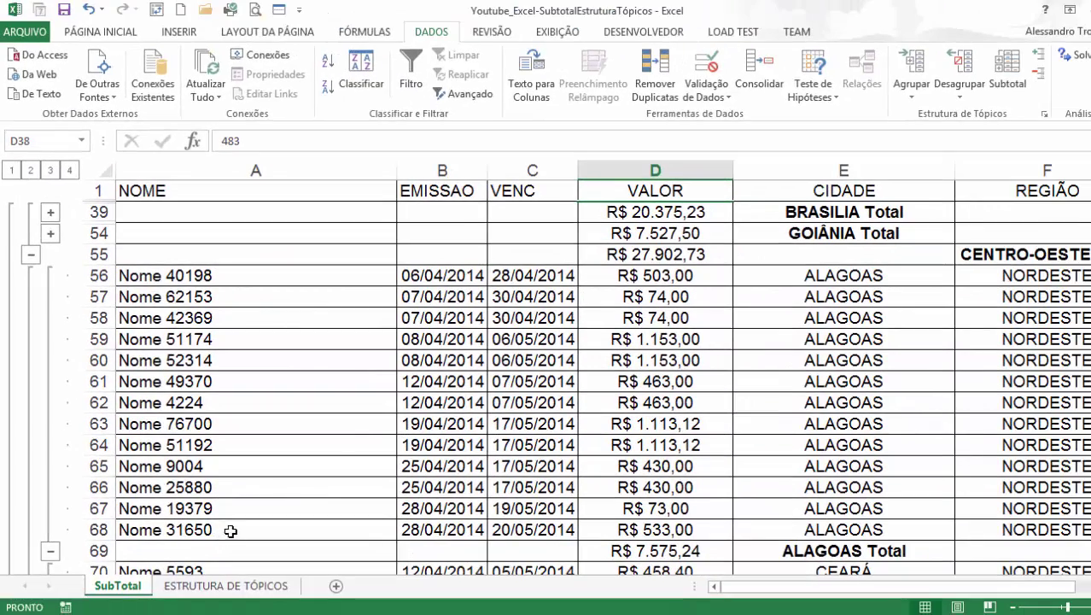
Step: Expand the SubTotal sheet's row outline to level 4 so that all detail rows are shown
click(370, 359)
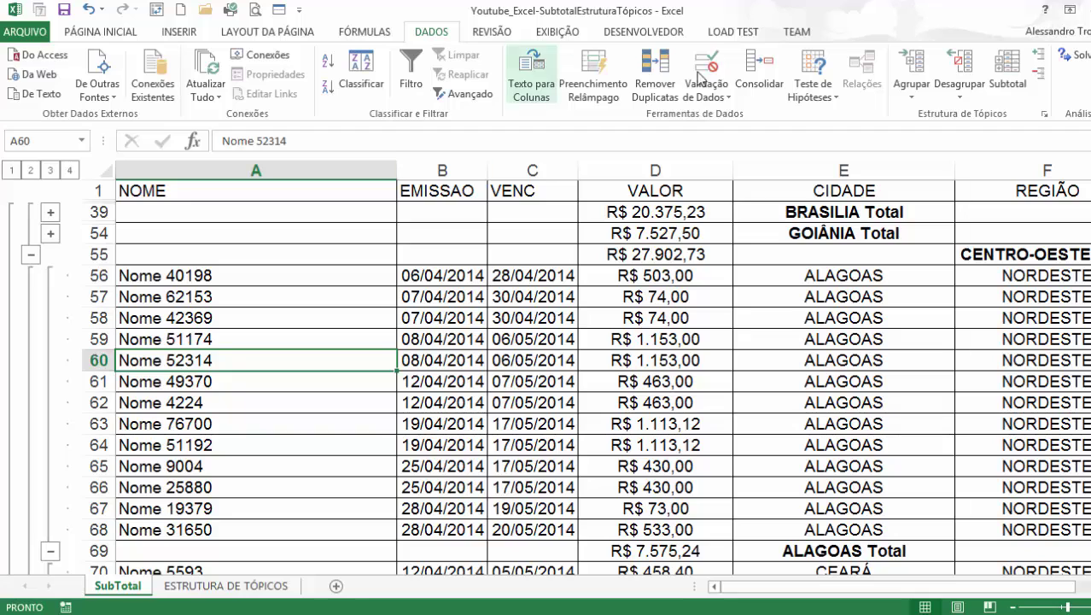
click(72, 171)
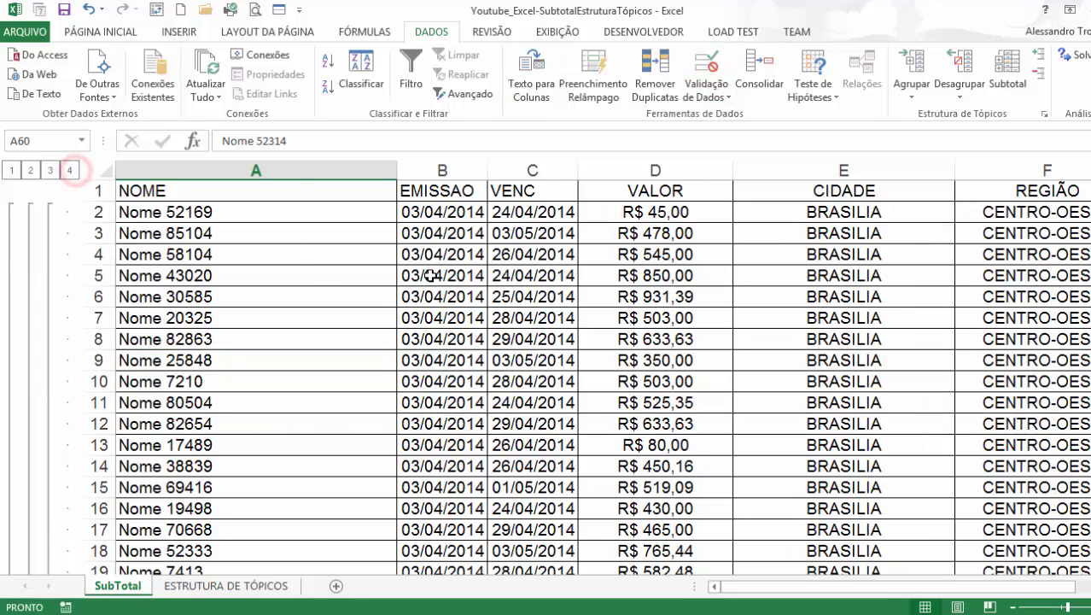
click(431, 275)
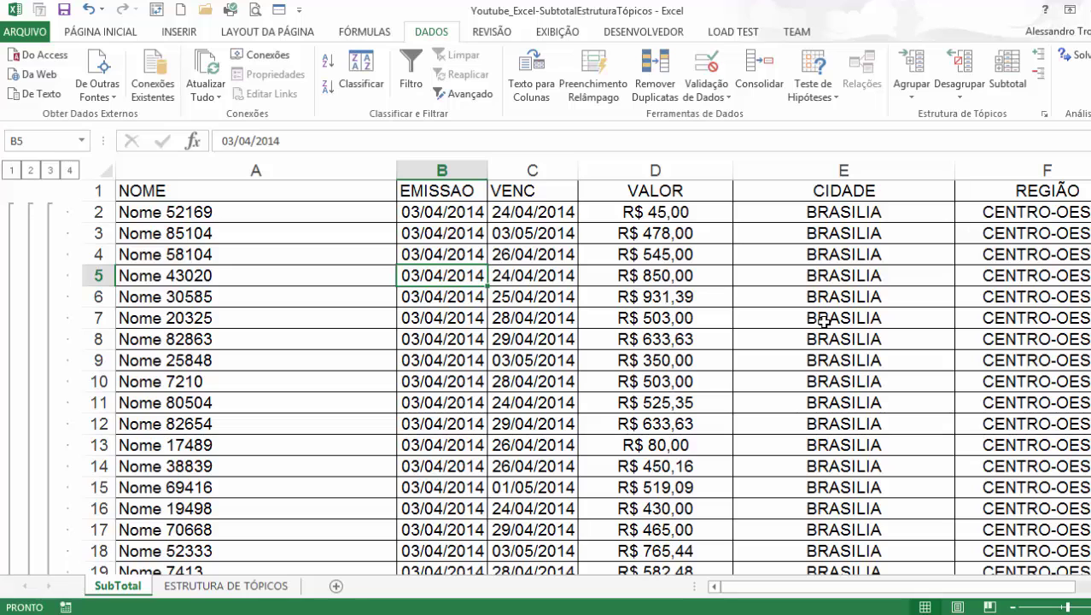
Step: Look at the ESTRUTURA DE TÓPICOS sheet, and return to the header row of the SubTotal sheet
click(240, 588)
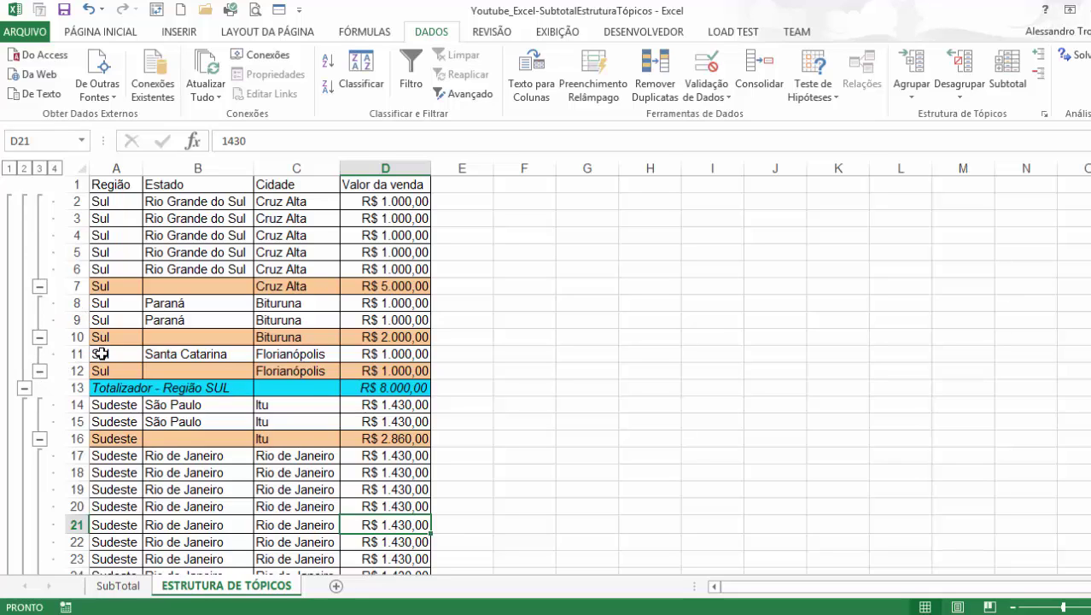
click(124, 587)
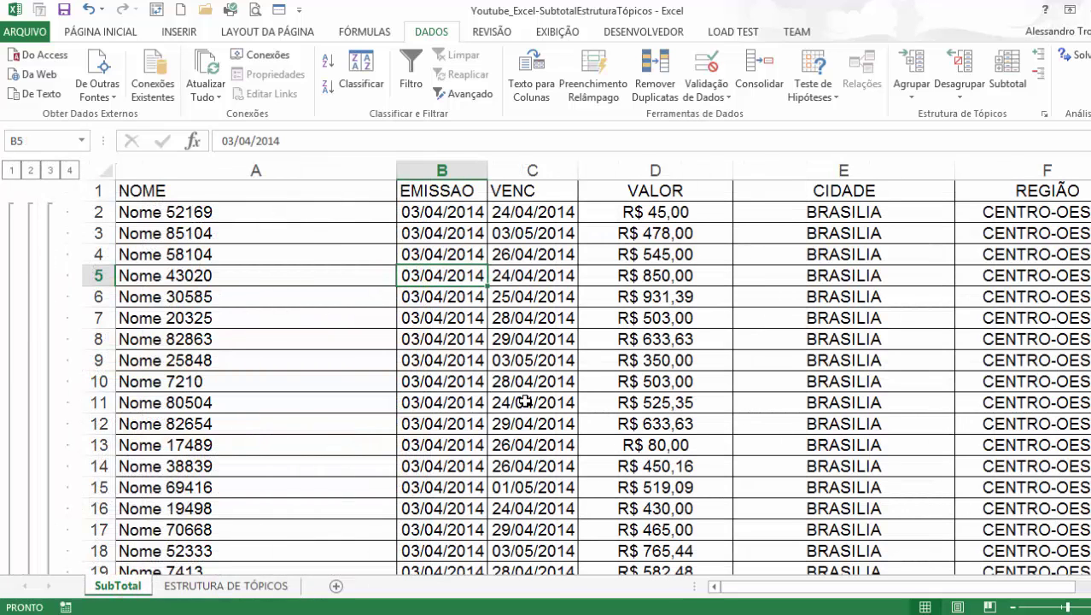
click(151, 214)
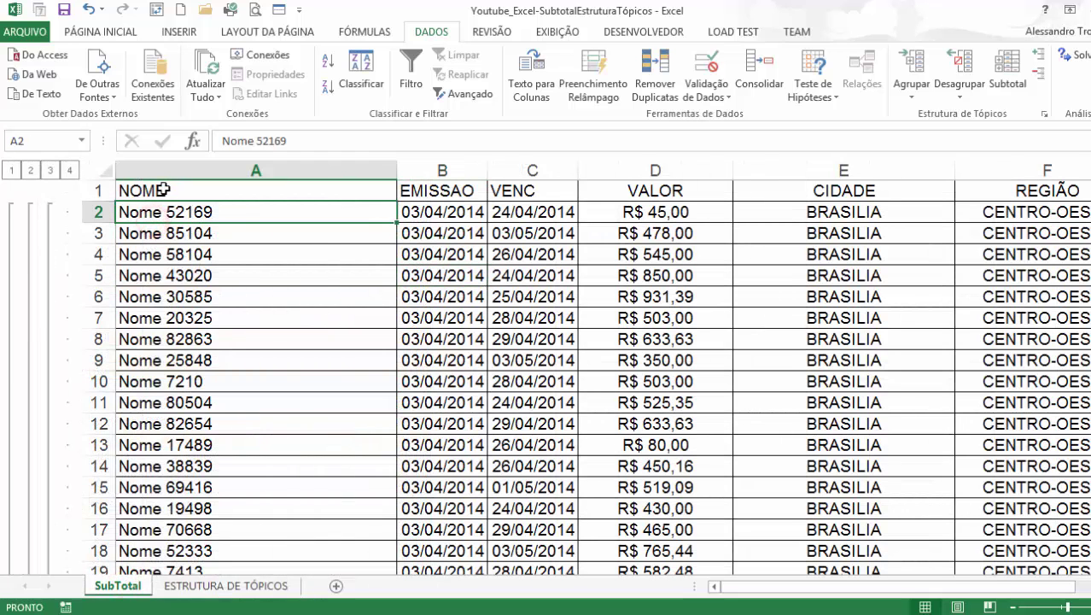
click(161, 188)
mouse_move(884, 586)
mouse_down()
mouse_move(958, 589)
mouse_move(902, 589)
mouse_up()
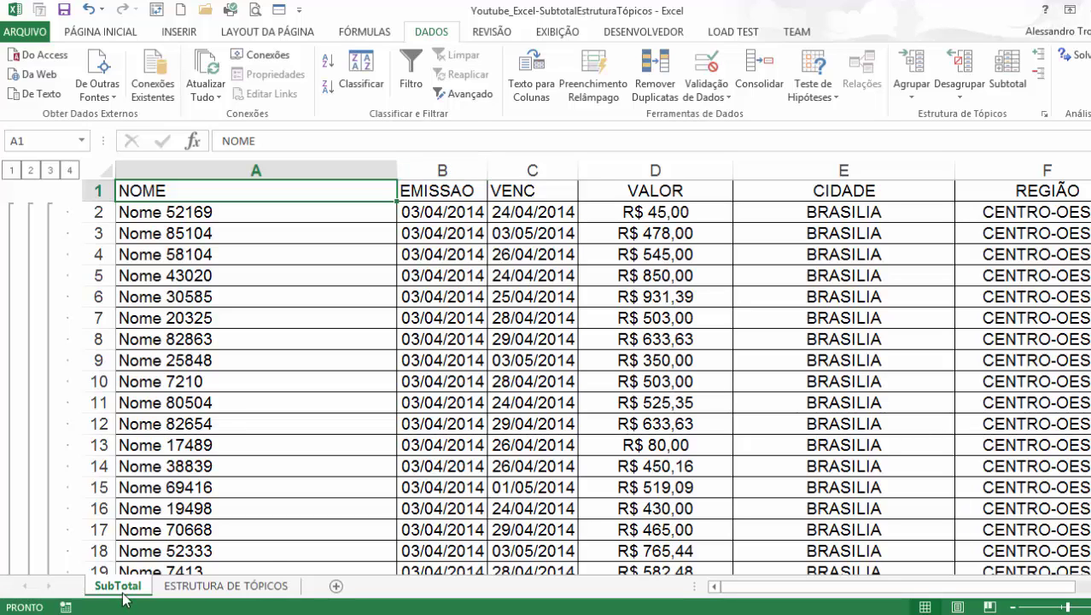
Step: Group columns B to E, from EMISSAO to CIDADE, on the SubTotal sheet
click(450, 170)
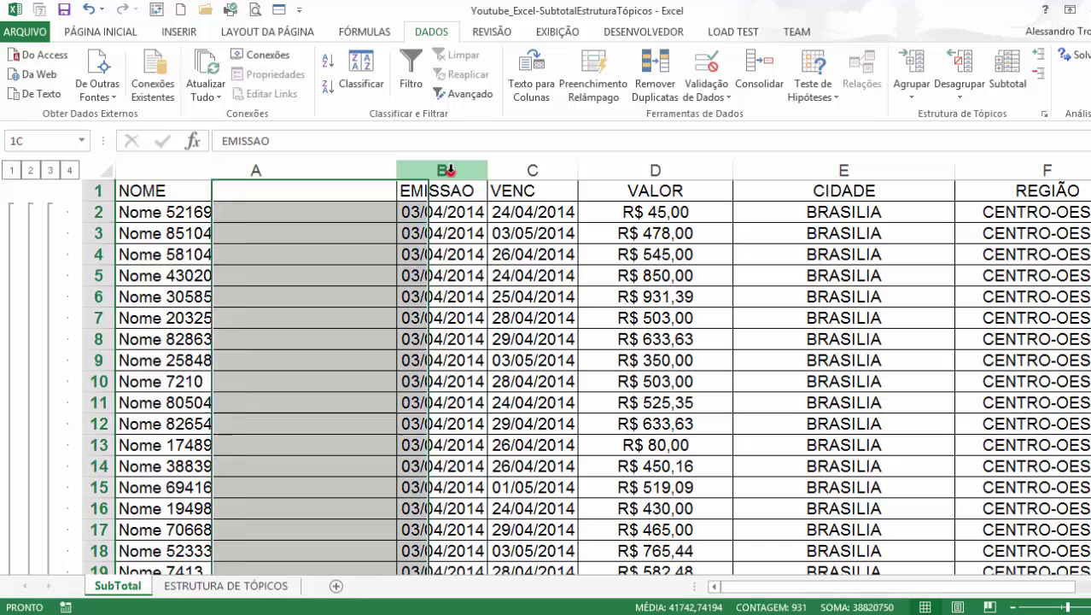
drag(450, 170, 804, 164)
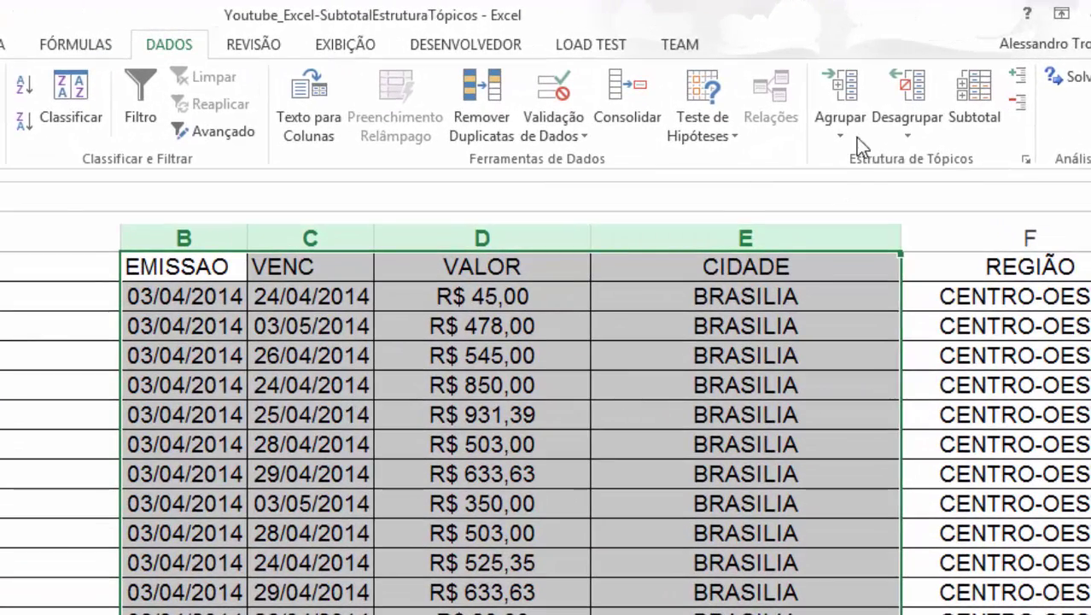
click(155, 52)
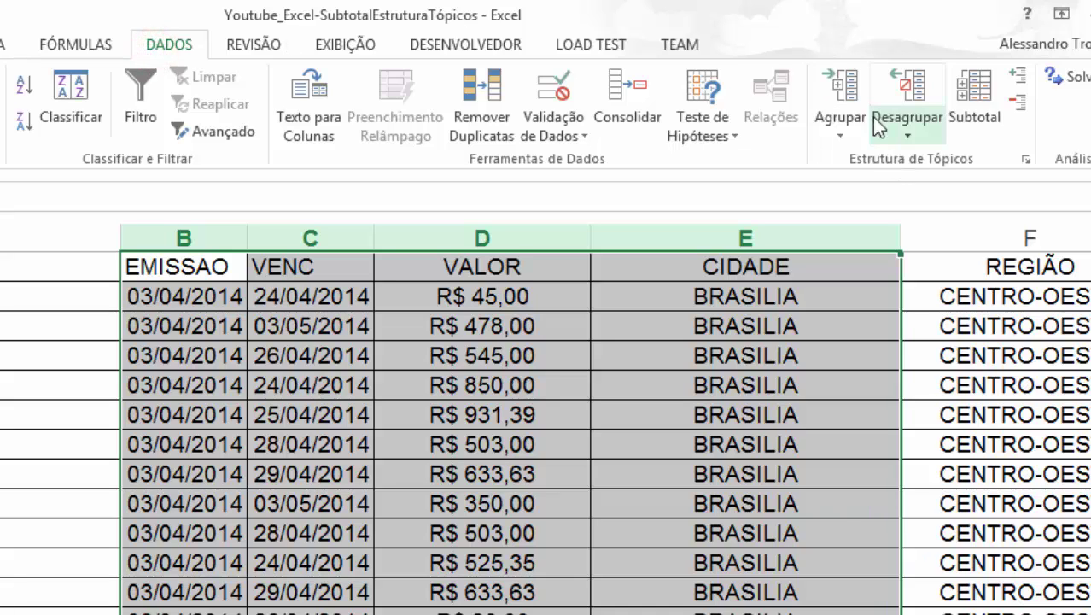
click(842, 91)
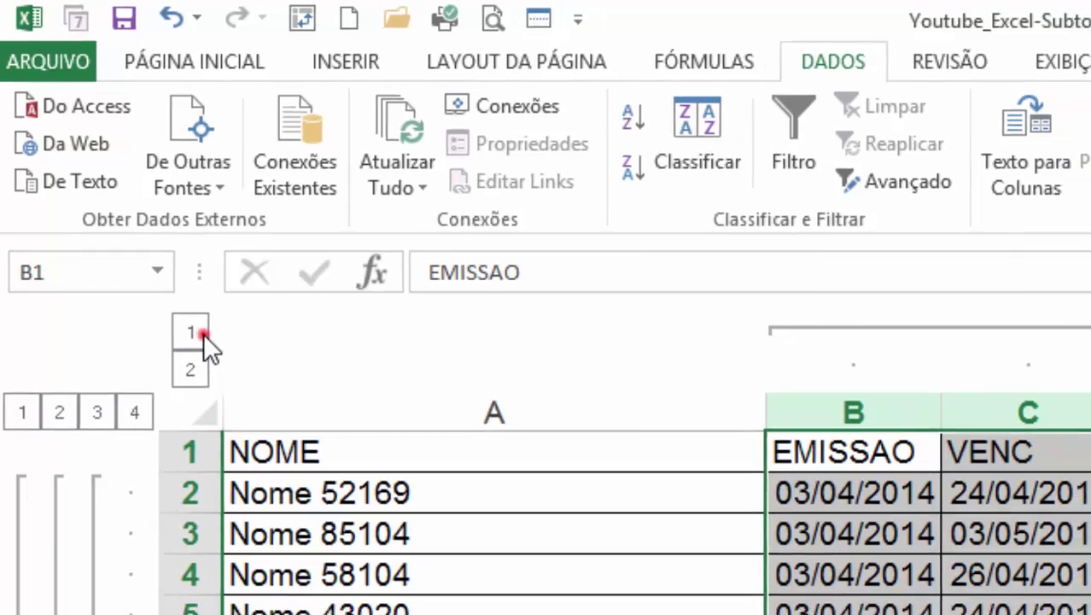
Step: Test the column group by collapsing it to NOME and REGIÃO only, and expand it again
click(205, 348)
drag(589, 299, 589, 346)
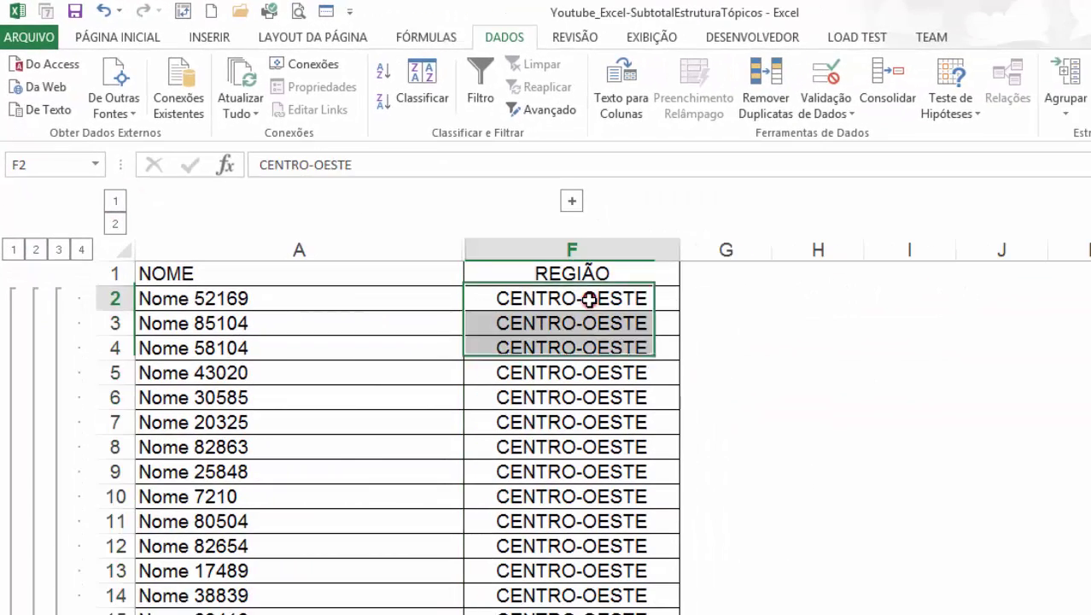
click(589, 299)
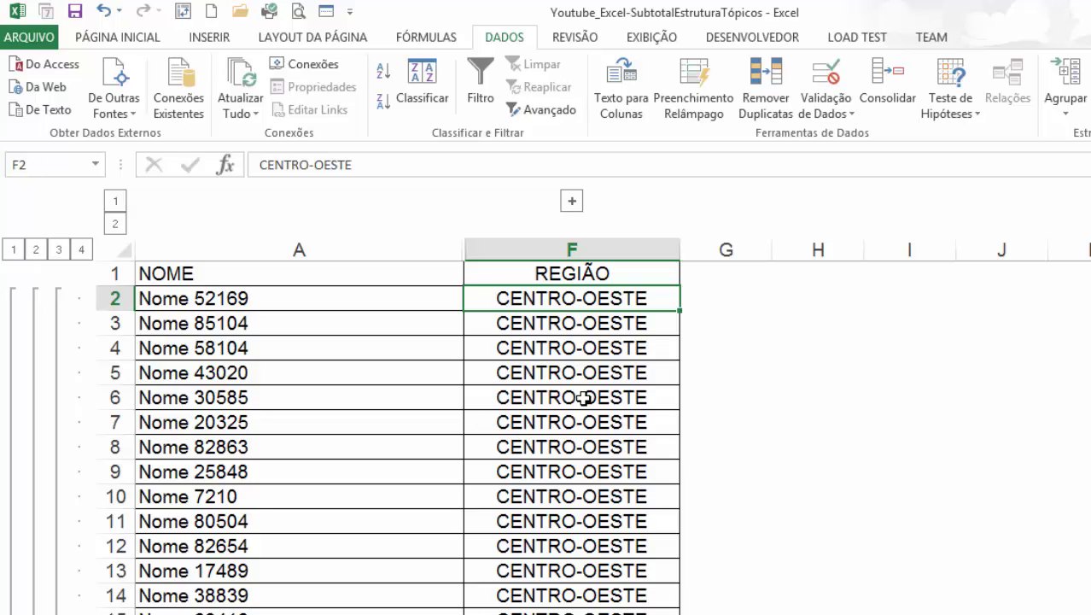
click(117, 227)
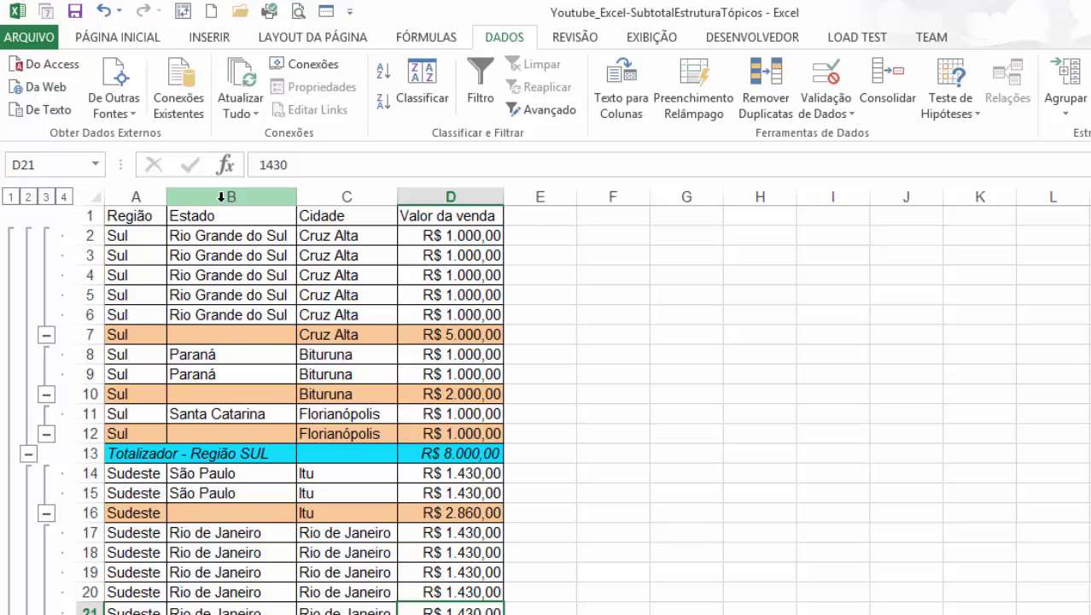
Step: Group the Estado and Cidade columns on the ESTRUTURA DE TÓPICOS sheet, and collapse that column group
click(221, 196)
drag(233, 198, 343, 195)
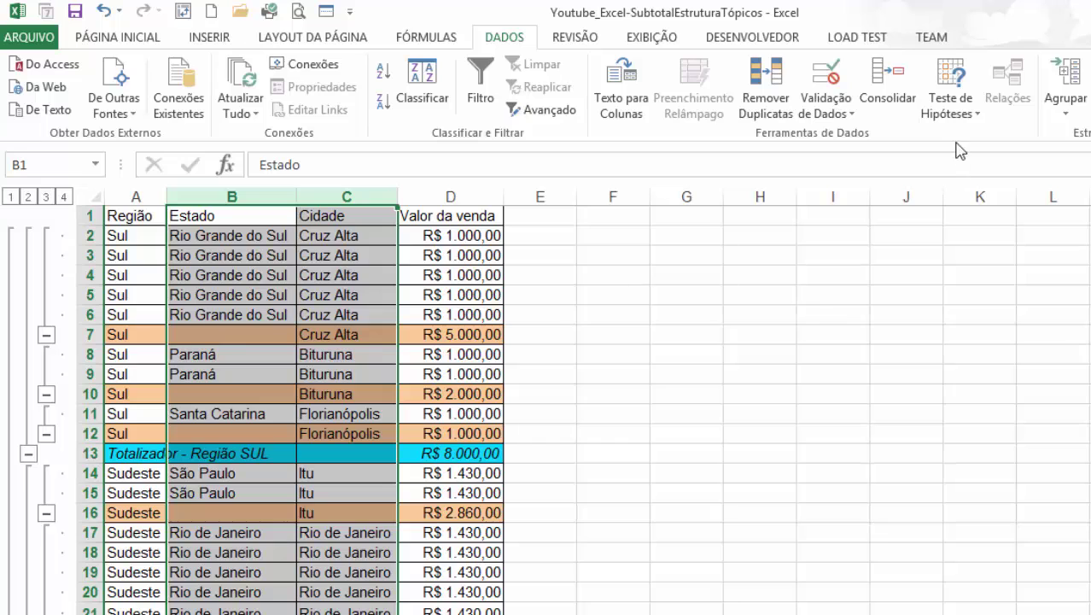
click(1057, 79)
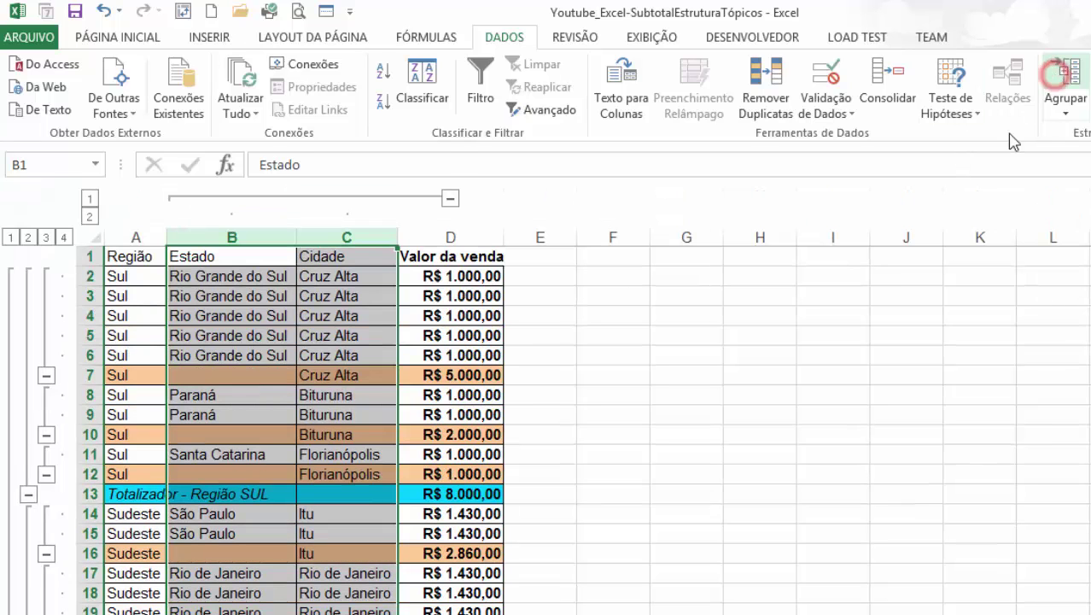
click(450, 199)
click(252, 337)
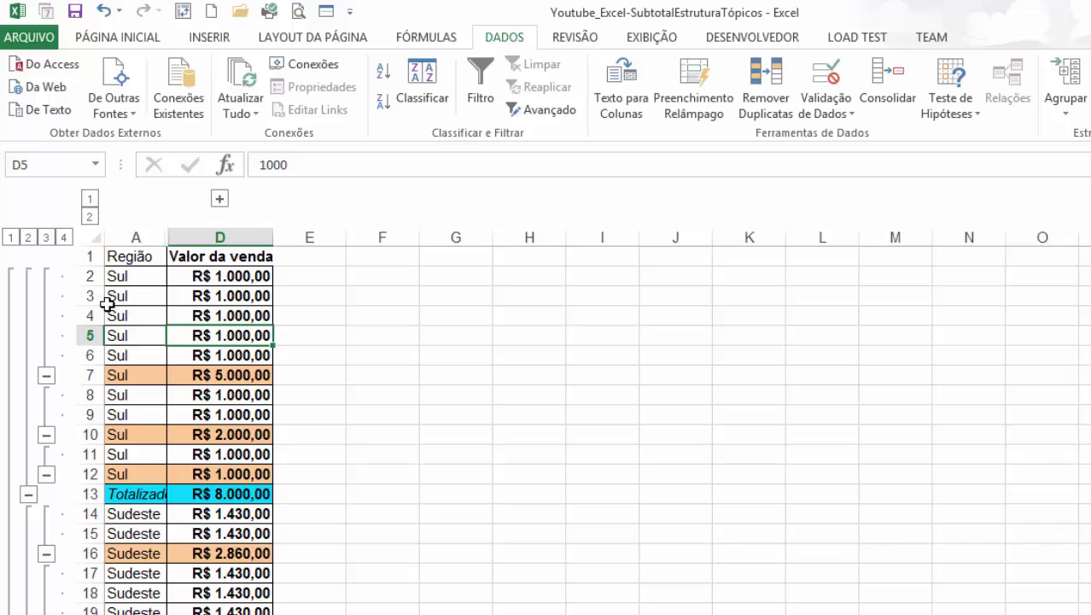
Step: Select rows 2 to 6 and examine the options for ungrouping and clearing the outline, without applying either
drag(90, 276, 90, 355)
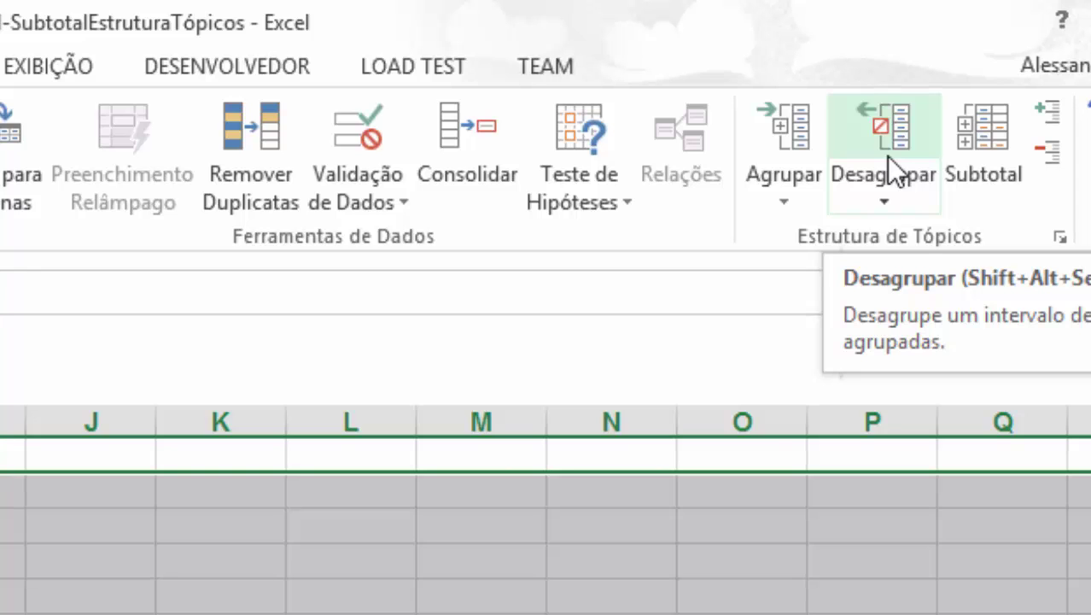
click(885, 184)
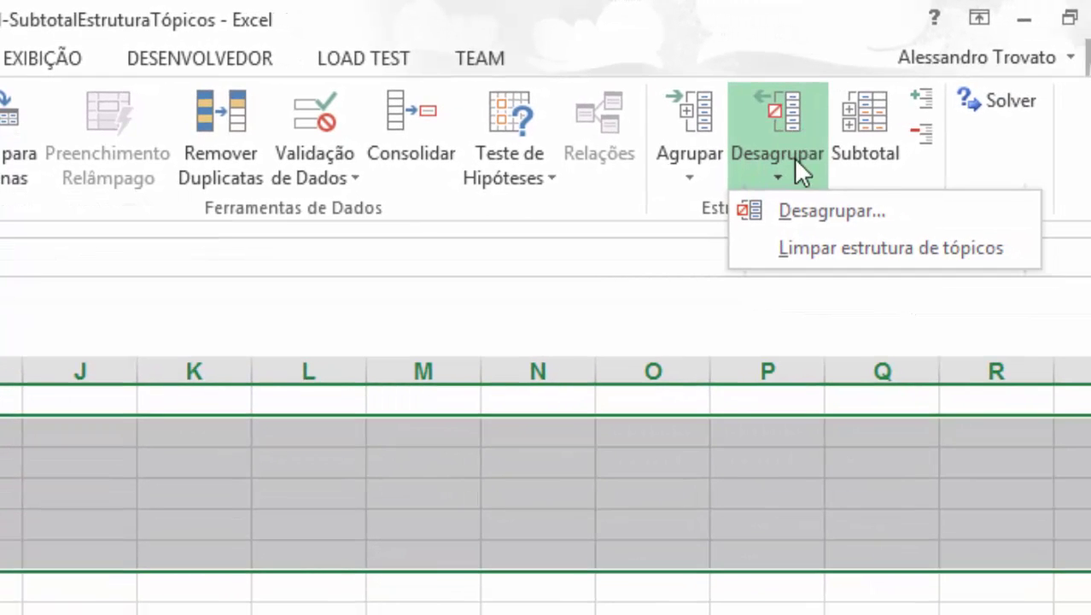
click(771, 170)
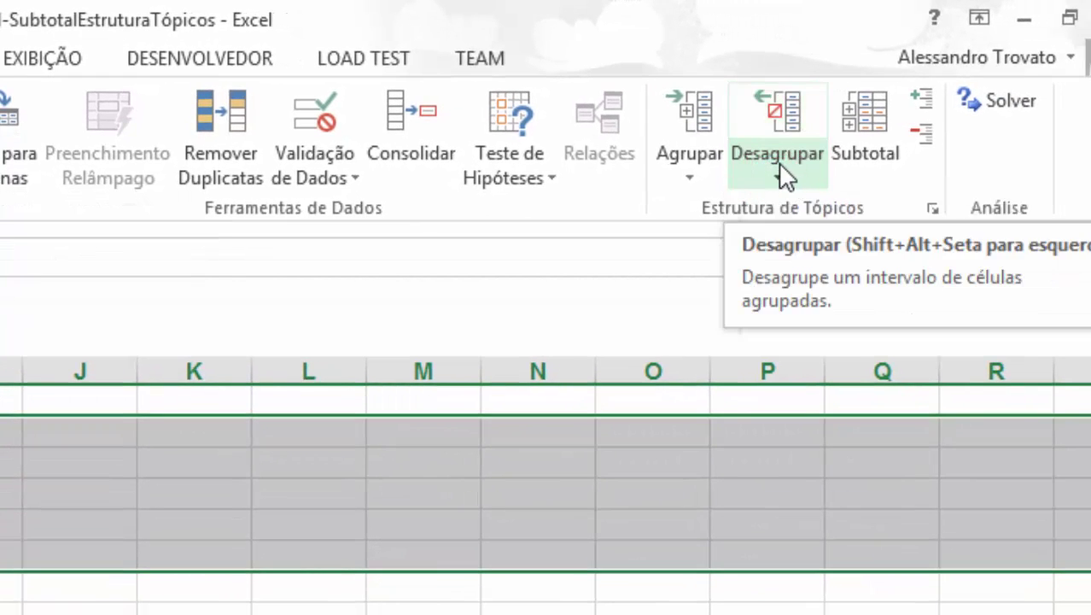
click(779, 164)
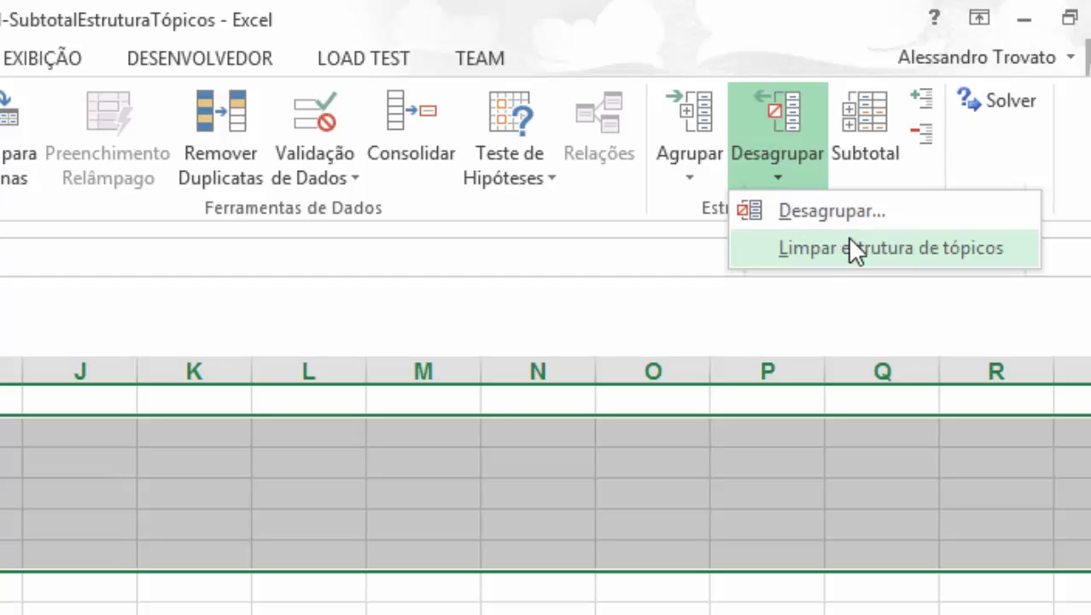
click(484, 573)
click(173, 547)
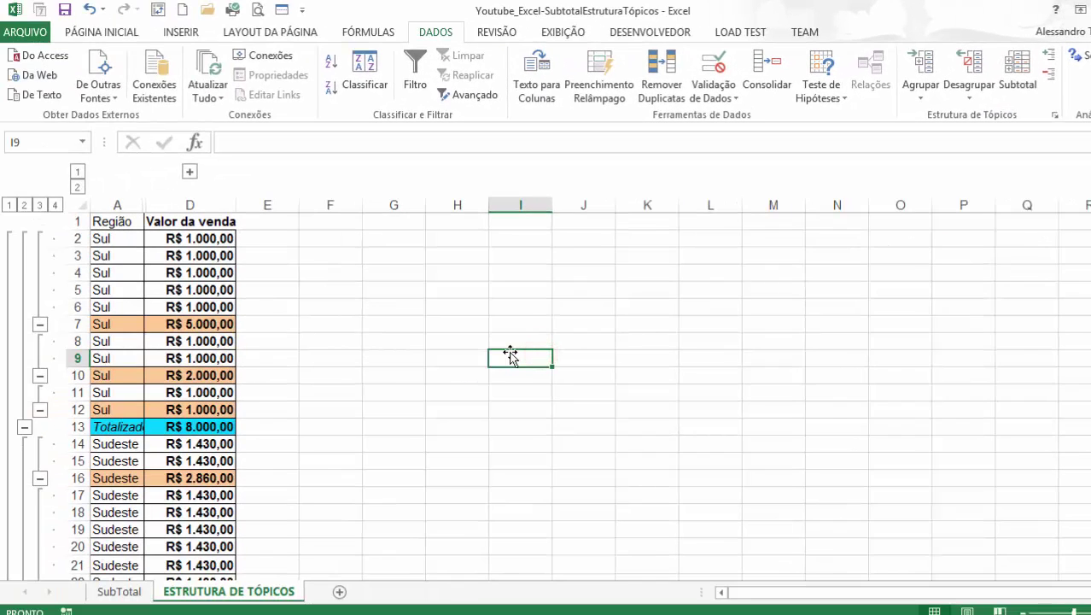
Step: Save the workbook
click(62, 5)
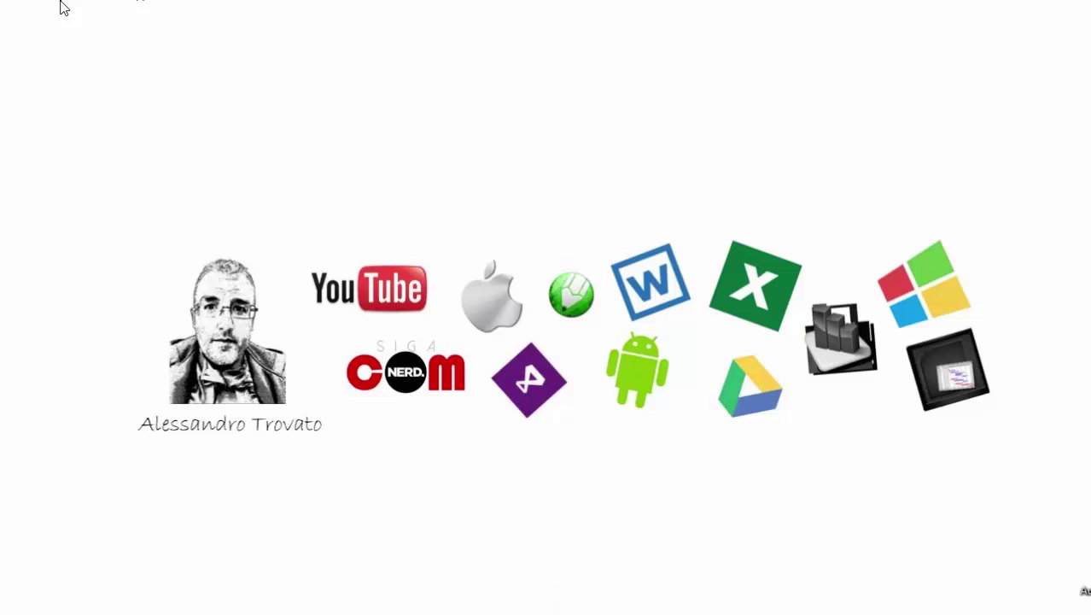